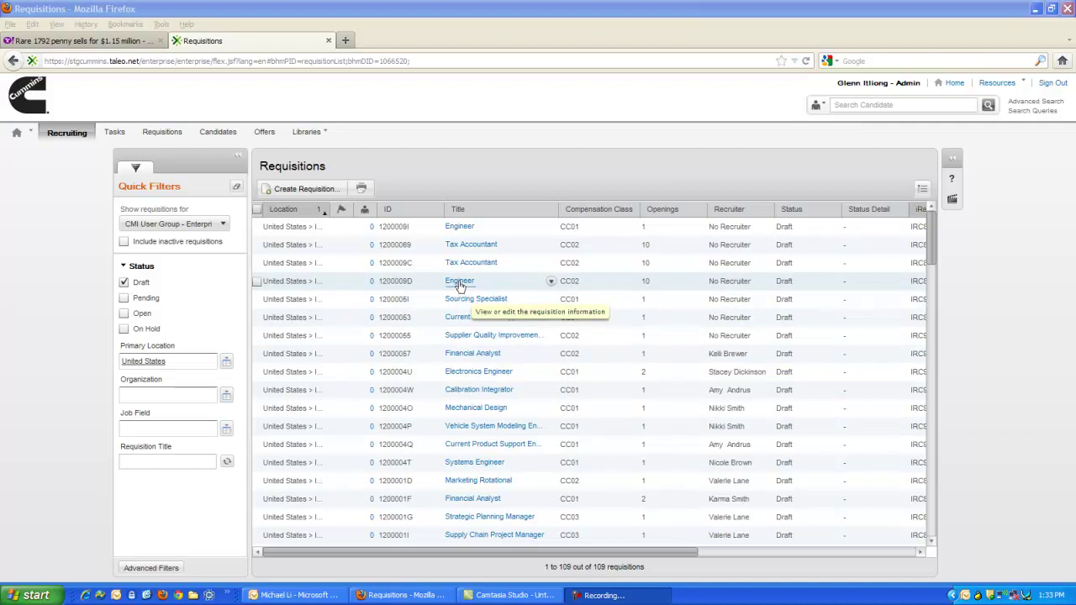
- Open the draft Engineer requisition with 10 openings and no recruiter, and start editing it
mouse_move(460, 286)
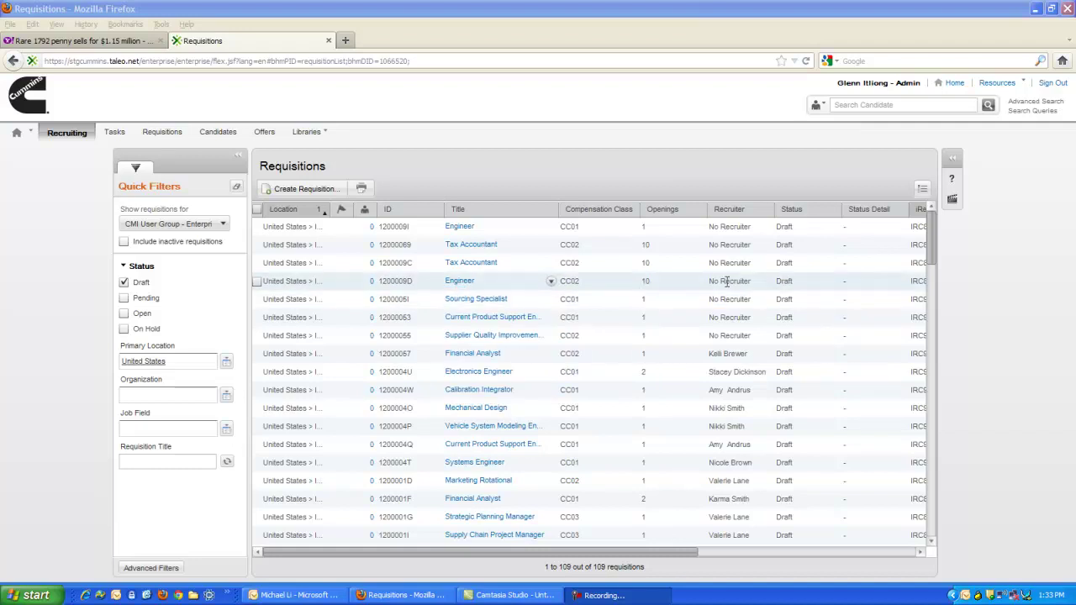
left_click(466, 287)
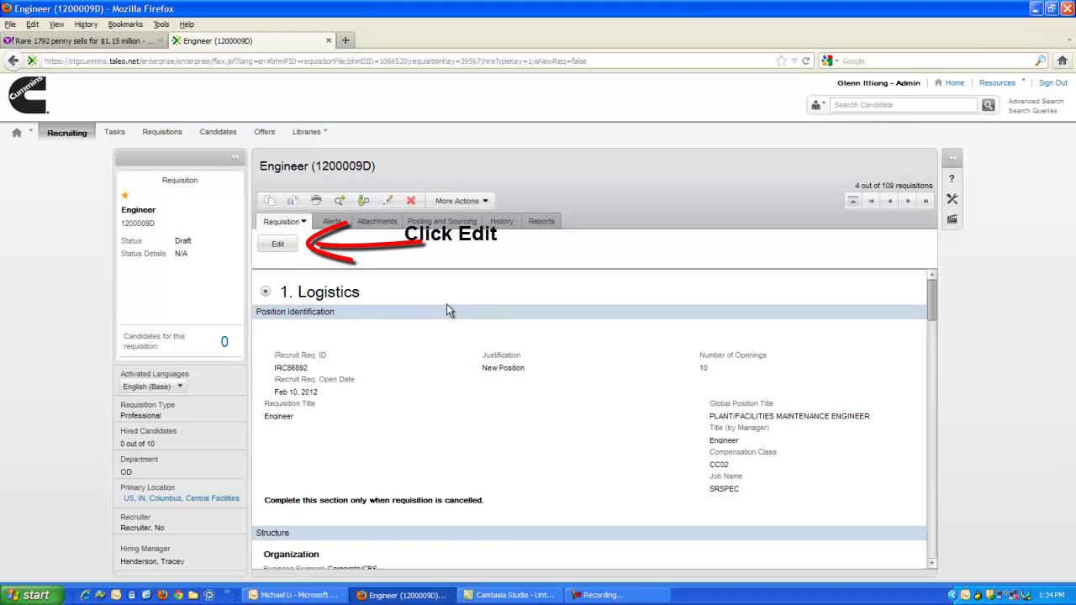
left_click(287, 244)
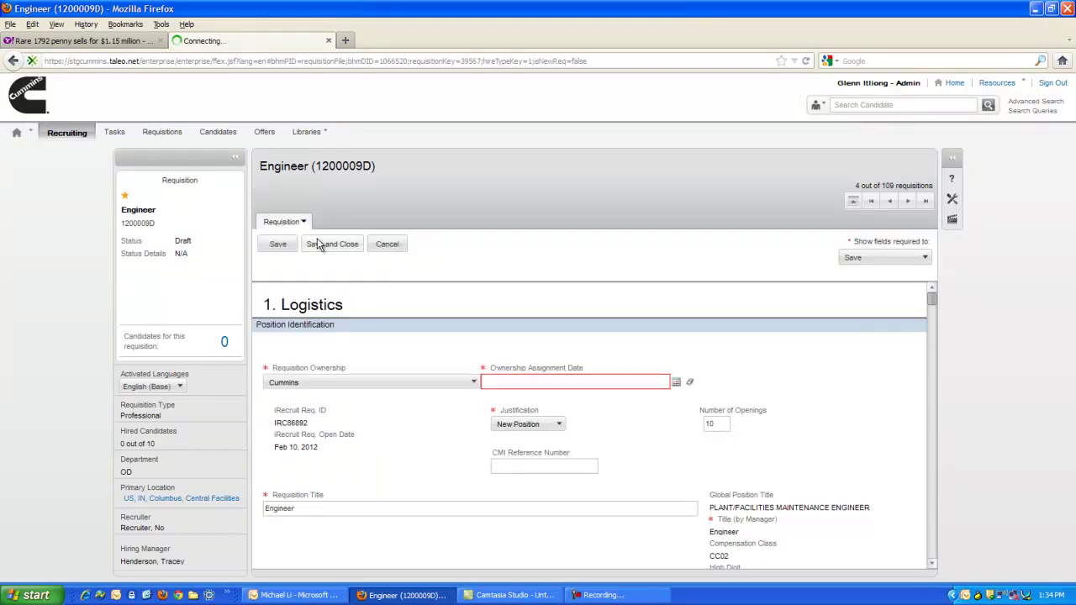
- Set the Requisition Ownership to Futurestep in the Position Identification section
left_click(473, 384)
left_click(472, 384)
left_click(473, 387)
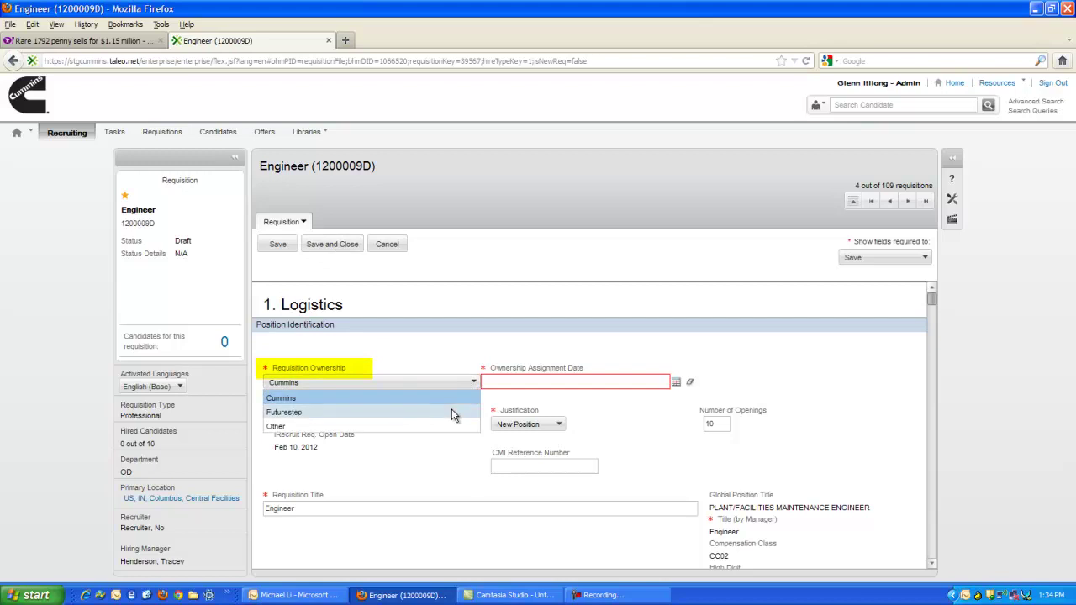
left_click(452, 411)
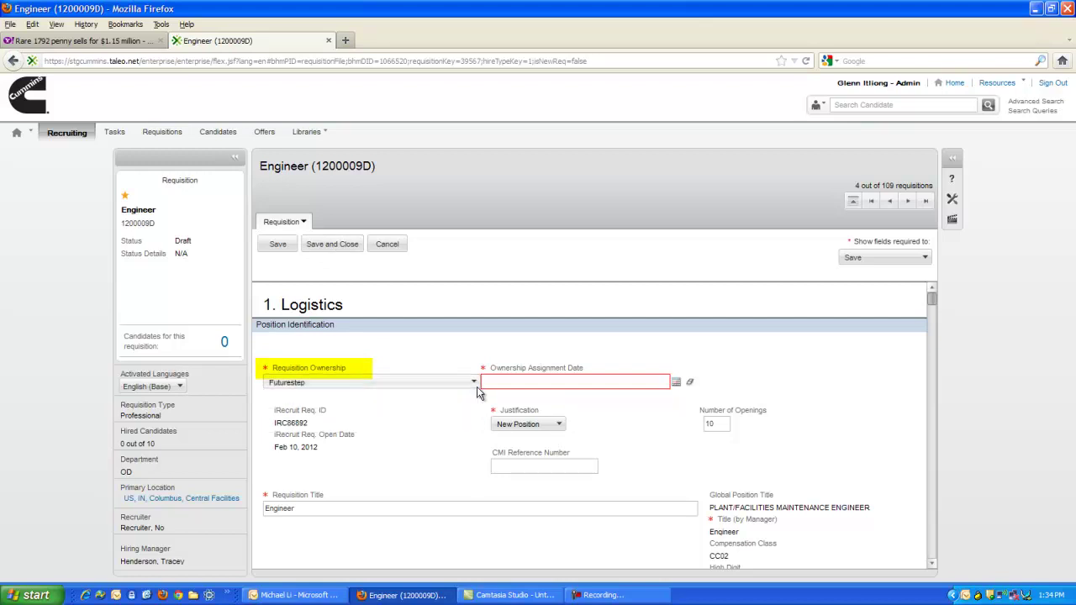
left_click(474, 384)
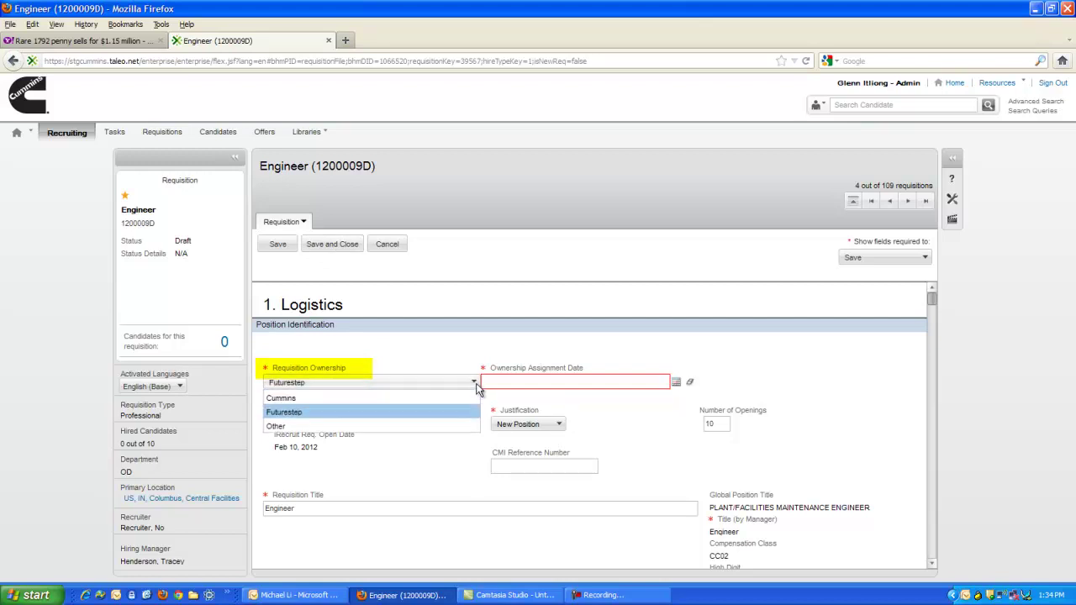
left_click(432, 412)
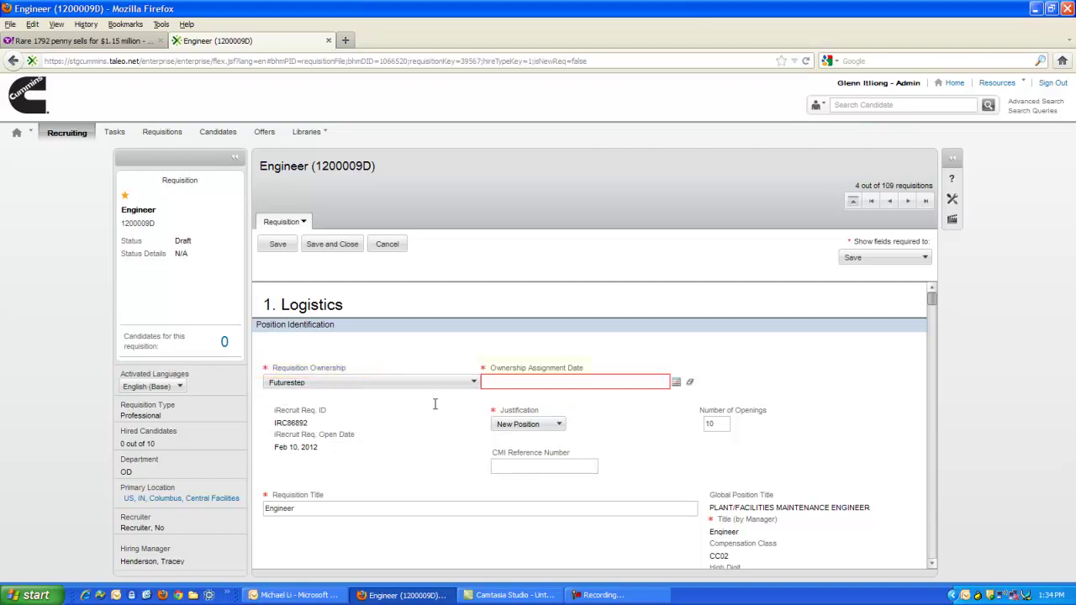
- Set the Ownership Assignment Date to Apr 20, 2012 and choose New Position as the Justification
left_click(612, 386)
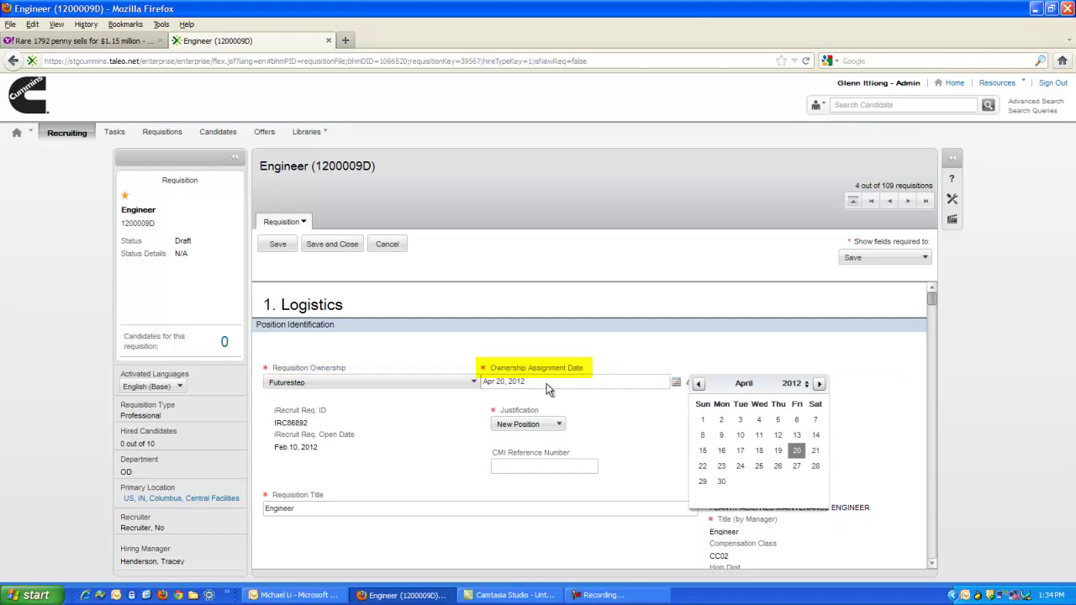
left_click(796, 450)
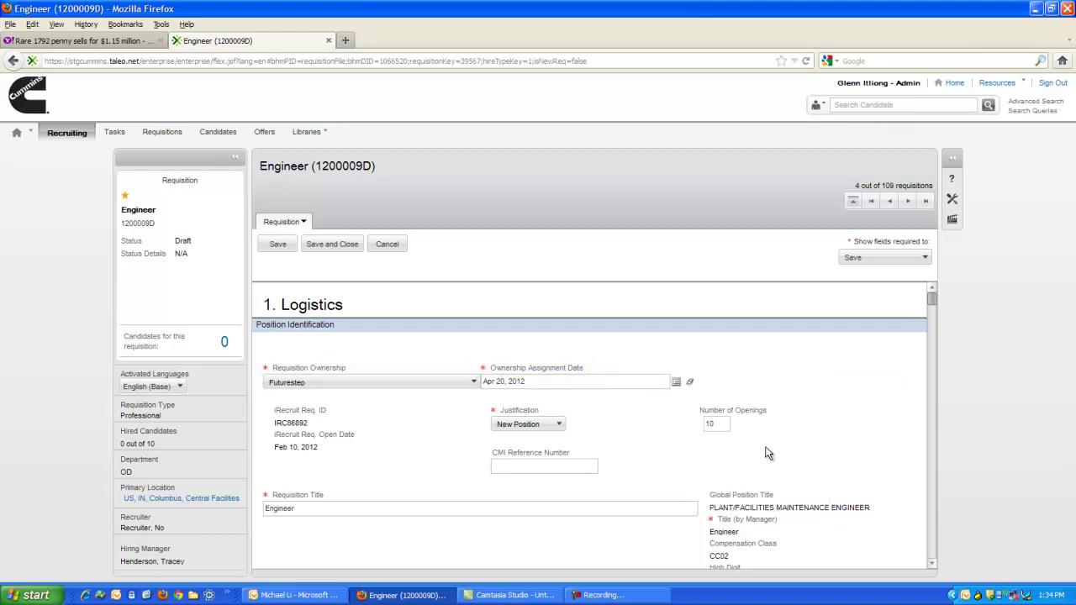
left_click(560, 425)
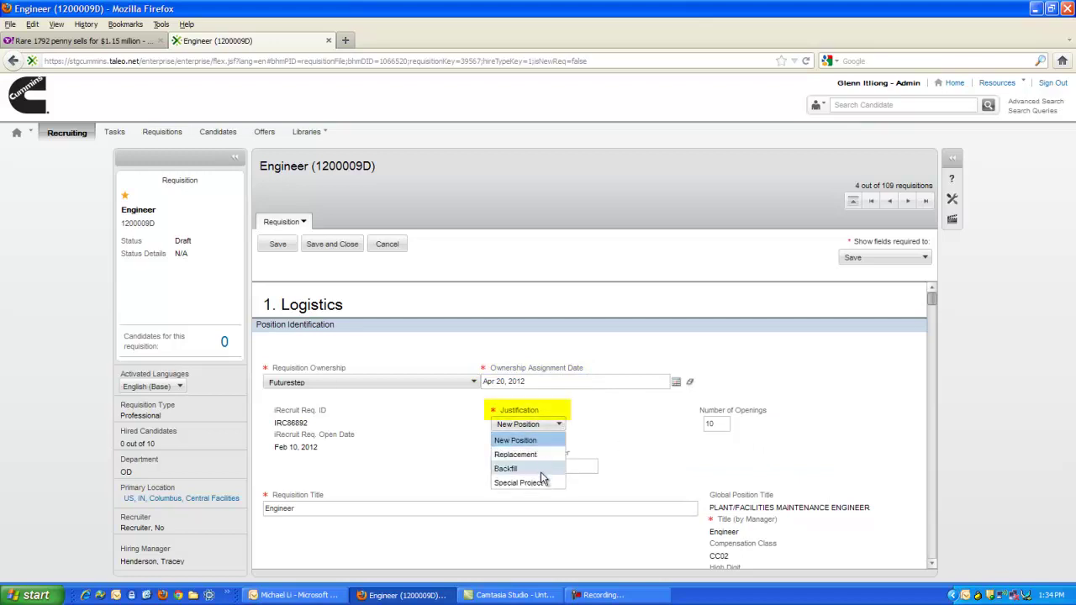
left_click(496, 441)
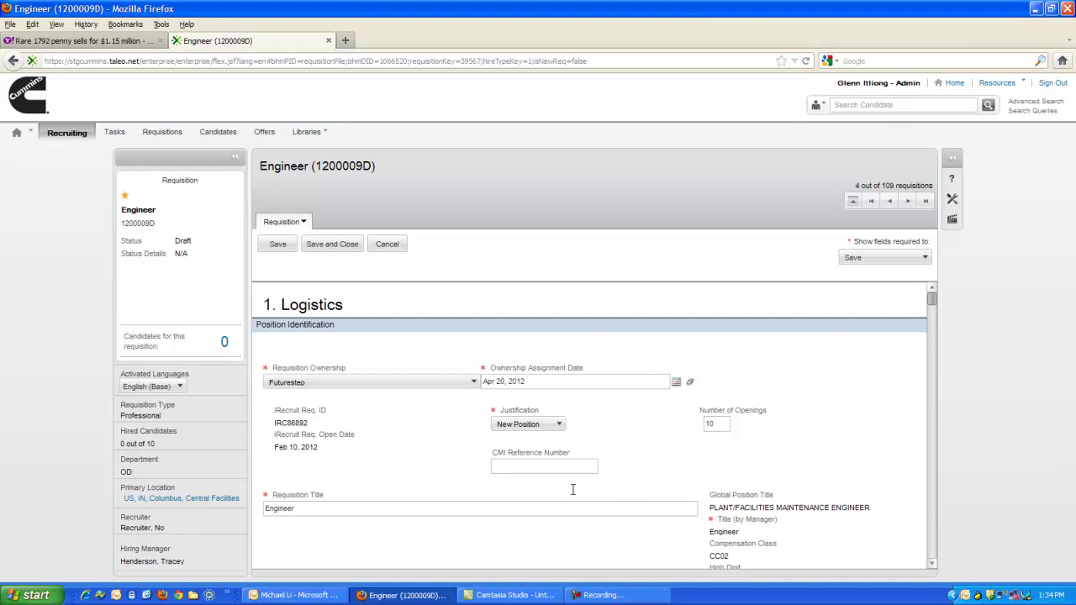
- Review the Number of Openings and the Requisition Title in the Position Identification section
left_click_drag(719, 425, 689, 427)
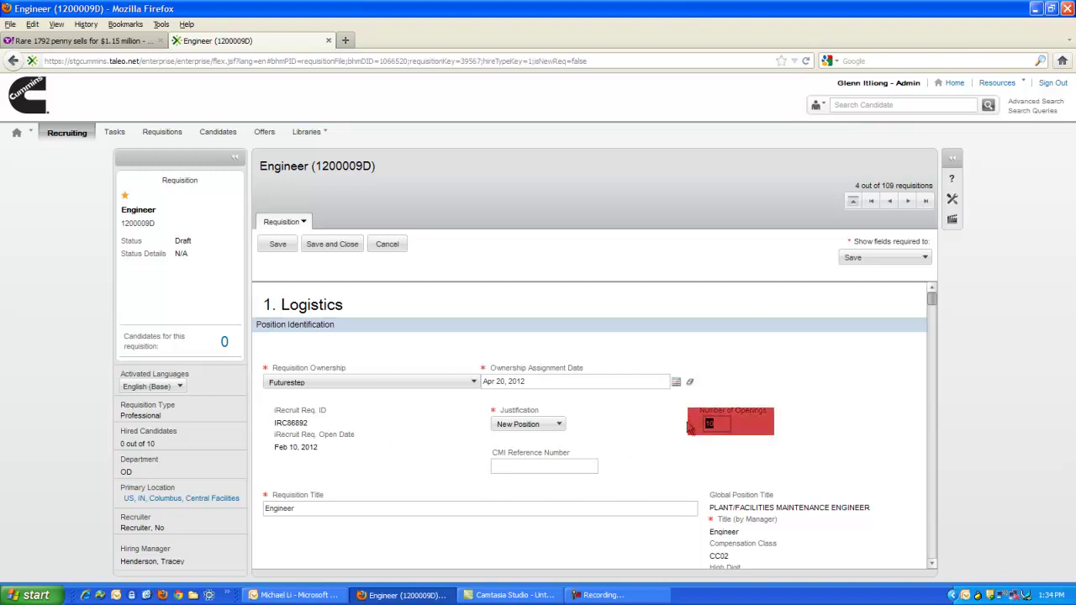
left_click(931, 565)
left_click(932, 564)
left_click(931, 564)
left_click(932, 564)
left_click(932, 565)
left_click(932, 564)
left_click(931, 564)
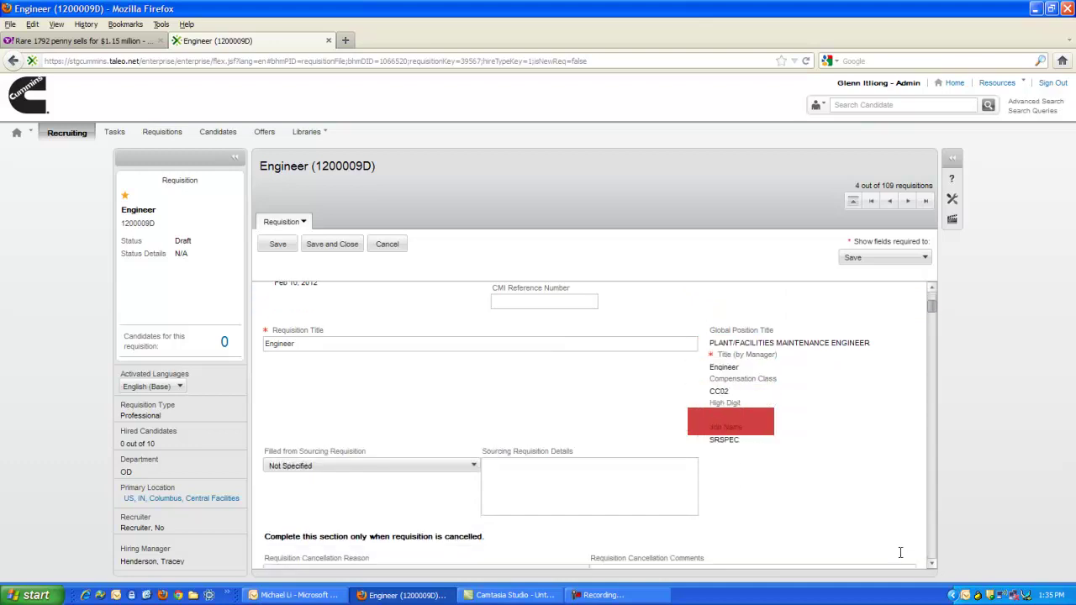
left_click_drag(338, 345, 259, 341)
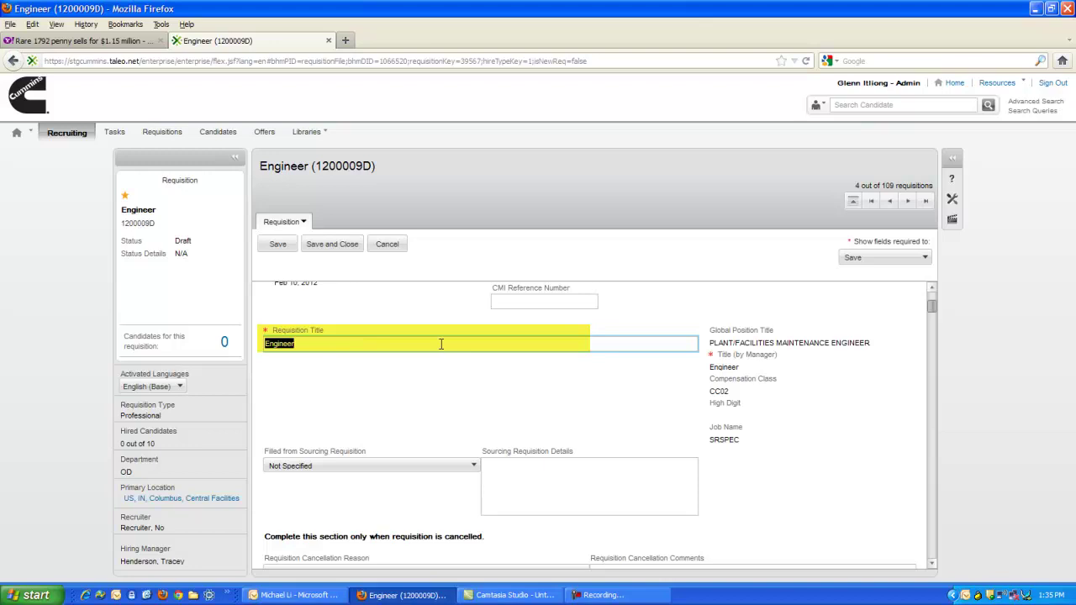
left_click(376, 344)
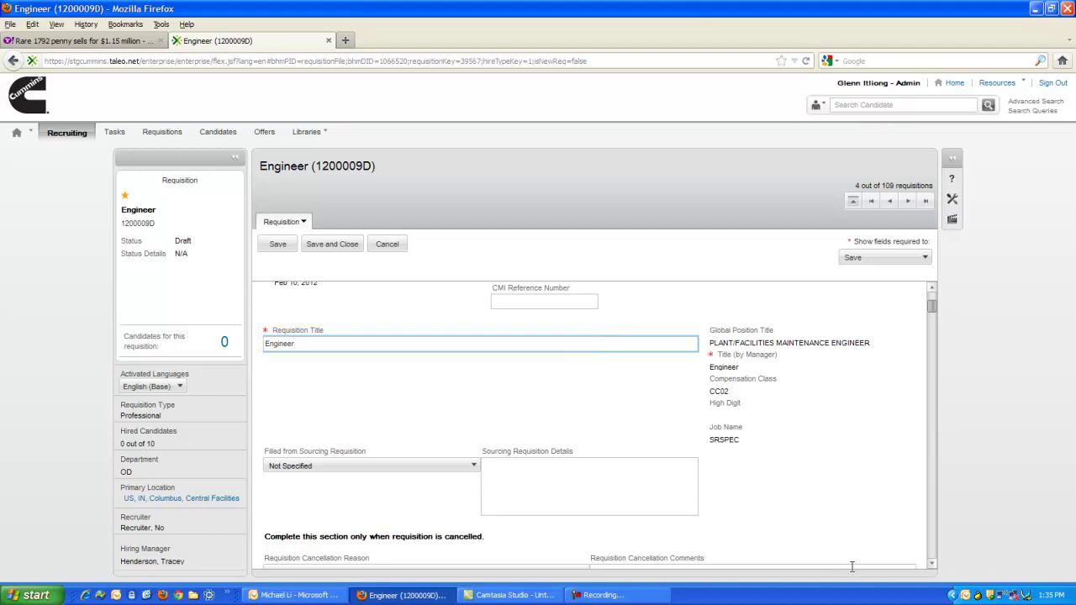
- Examine the sourcing requisition fields and the requisition cancellation reason and comments
left_click(931, 565)
left_click(930, 565)
left_click(931, 565)
left_click(931, 565)
left_click(931, 565)
left_click(930, 565)
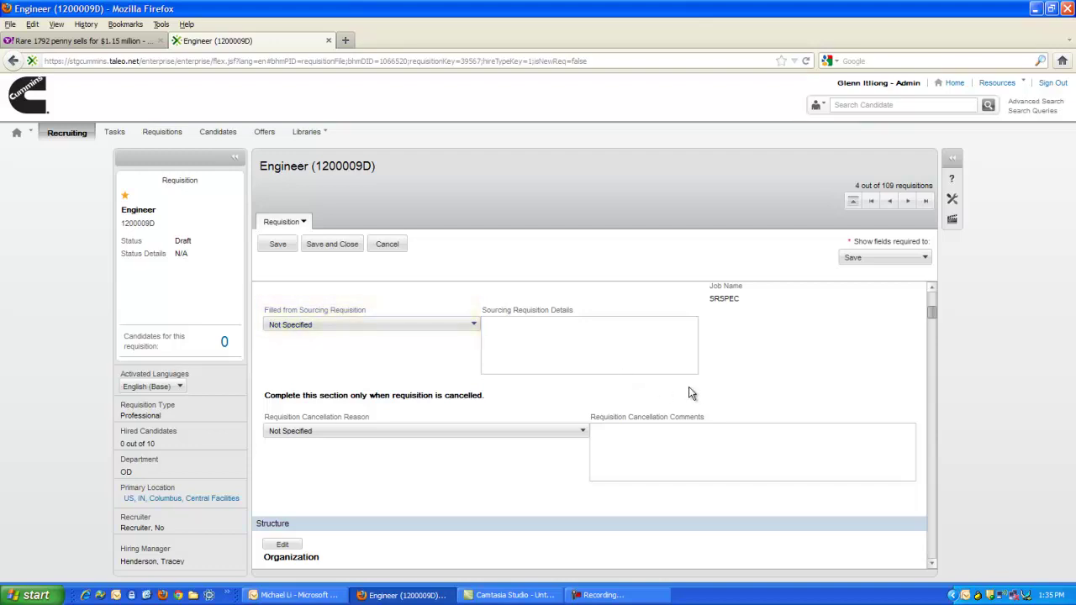
left_click(931, 563)
left_click(931, 563)
left_click(933, 565)
left_click(933, 564)
left_click(933, 564)
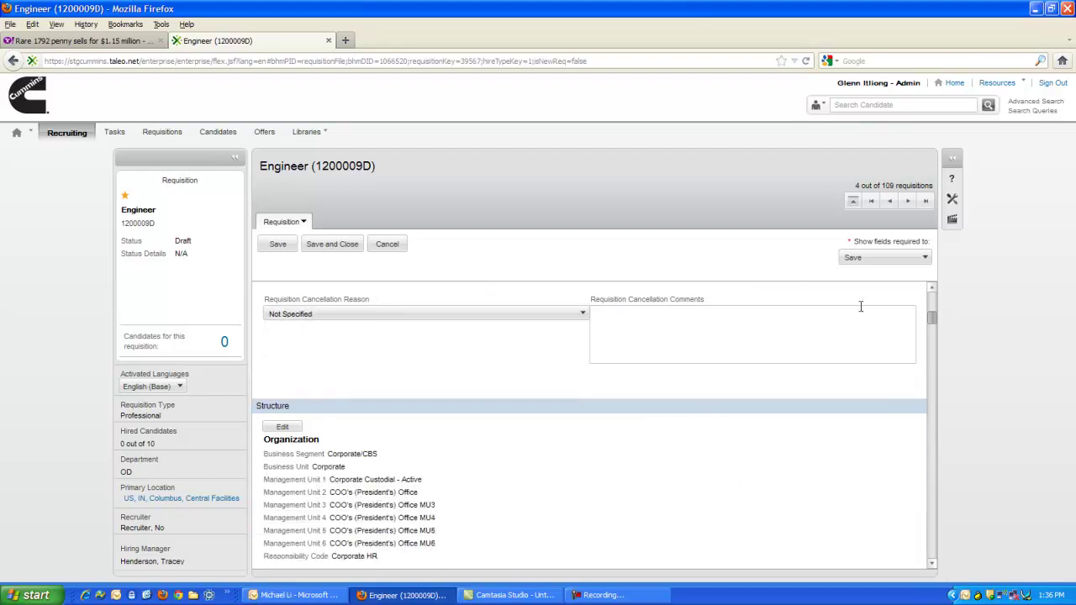
left_click(932, 289)
left_click(932, 289)
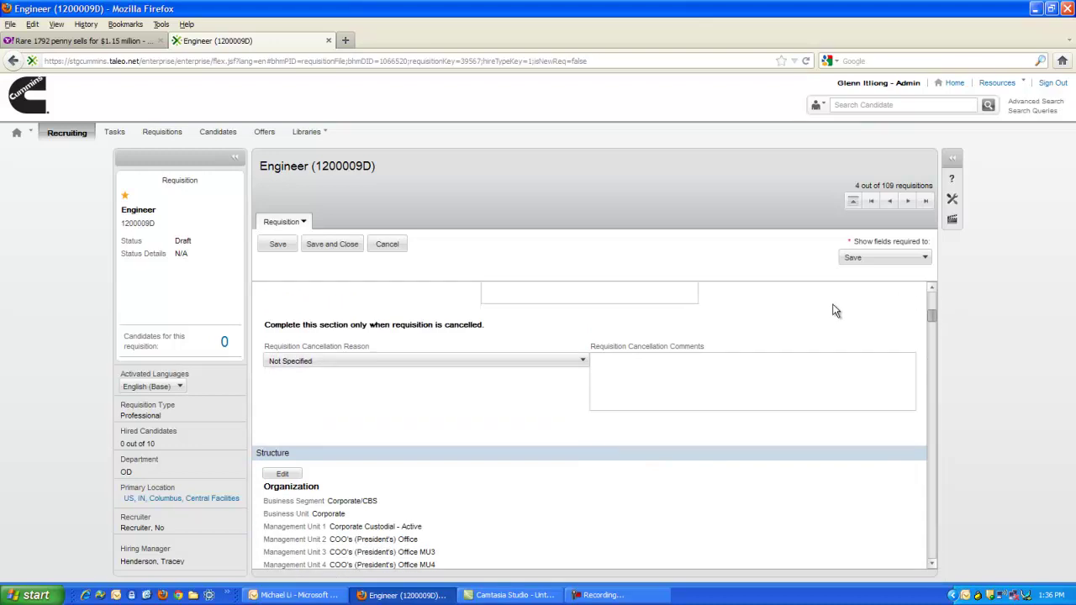
- Review the organization, primary location, job field and department details in the Structure section
left_click(933, 562)
left_click(933, 562)
left_click(935, 561)
left_click(935, 562)
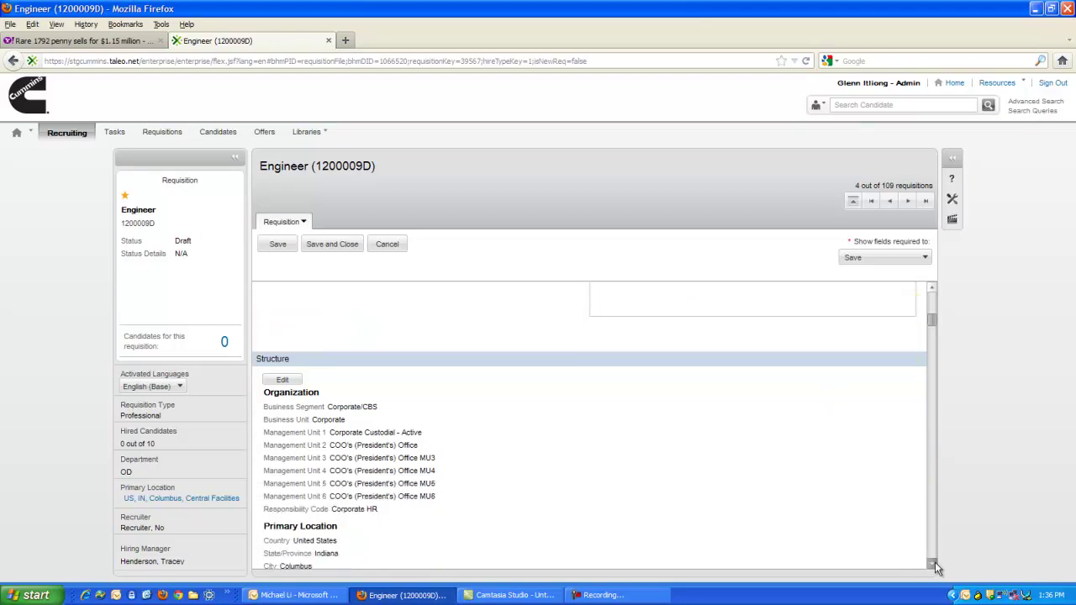
left_click(935, 562)
left_click(935, 562)
left_click(934, 563)
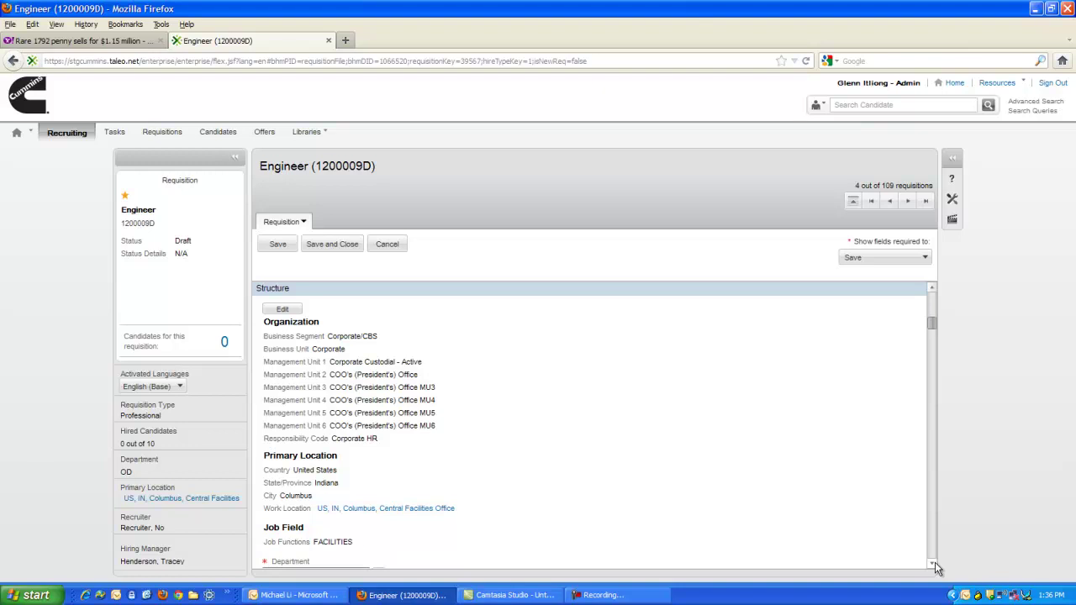
left_click(935, 563)
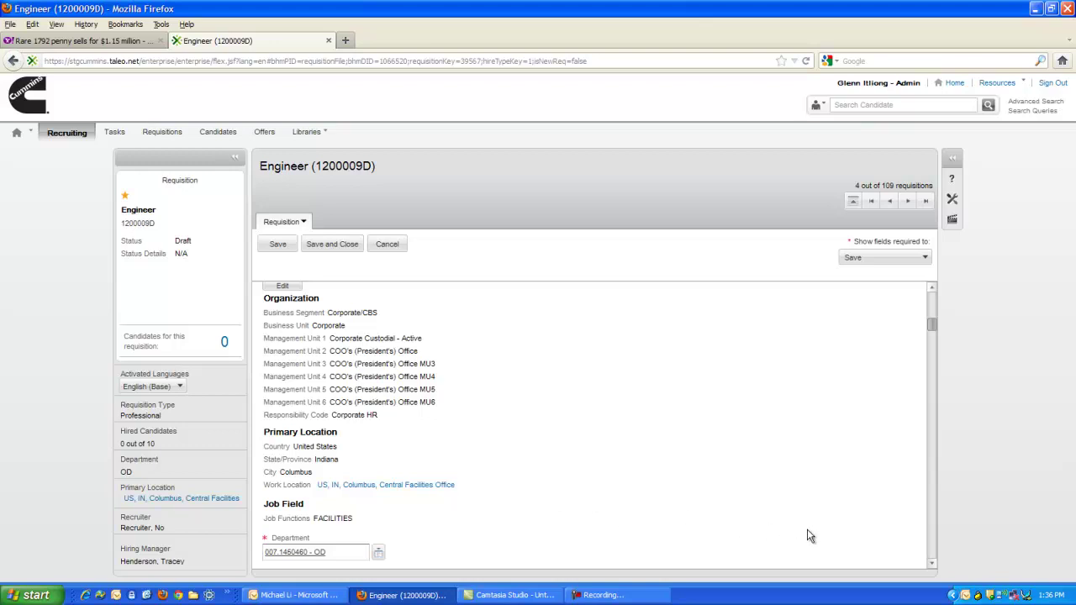
- Replace the placeholder Recruiter in the Owners section by searching users by last name and selecting the matching recruiter account
left_click(932, 563)
left_click(933, 563)
left_click(932, 563)
left_click(932, 563)
left_click(932, 564)
left_click(932, 563)
left_click(933, 564)
left_click(932, 563)
left_click(933, 564)
left_click(933, 563)
left_click(932, 563)
left_click(932, 564)
left_click(933, 563)
left_click(933, 563)
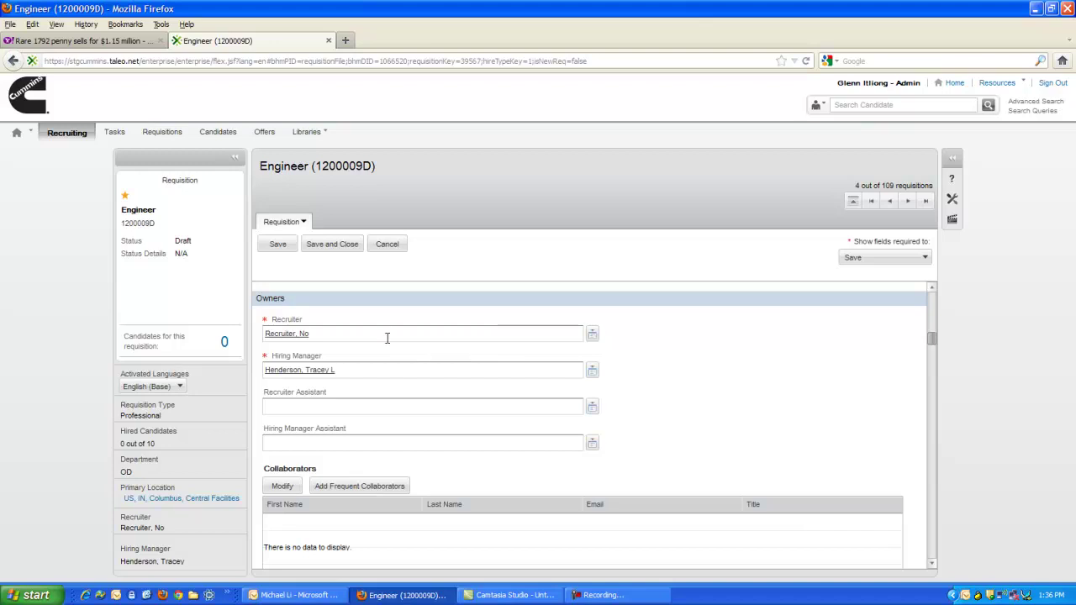
left_click_drag(311, 334, 248, 335)
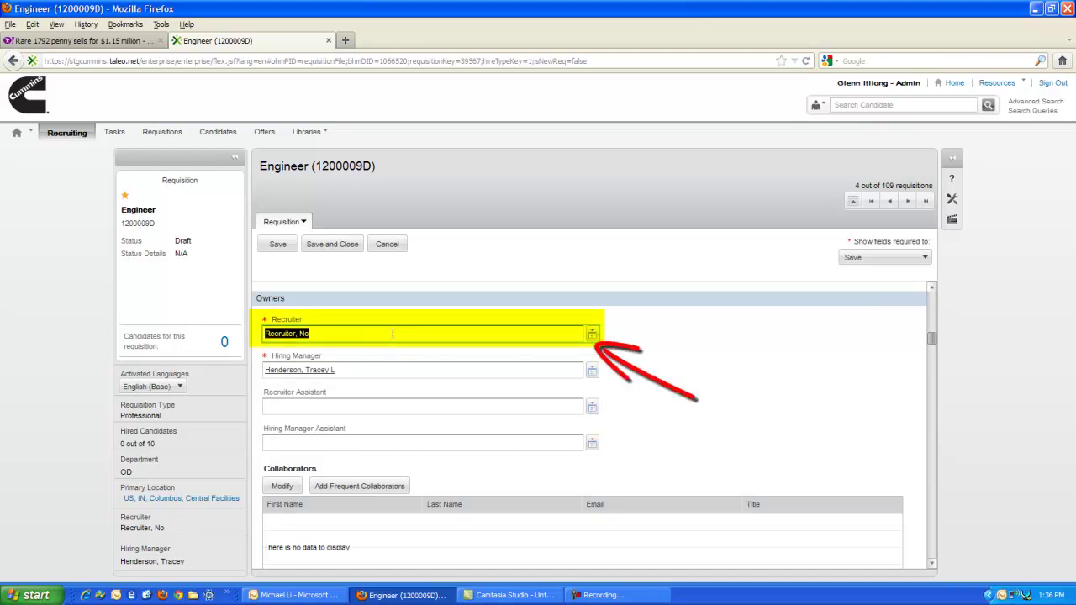
left_click(593, 334)
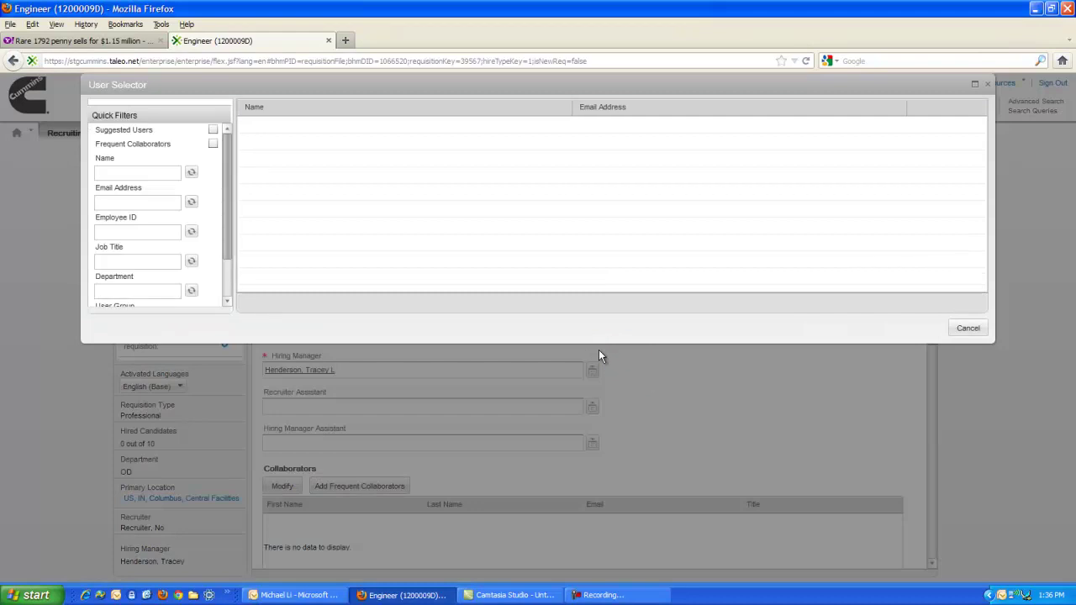
left_click(152, 172)
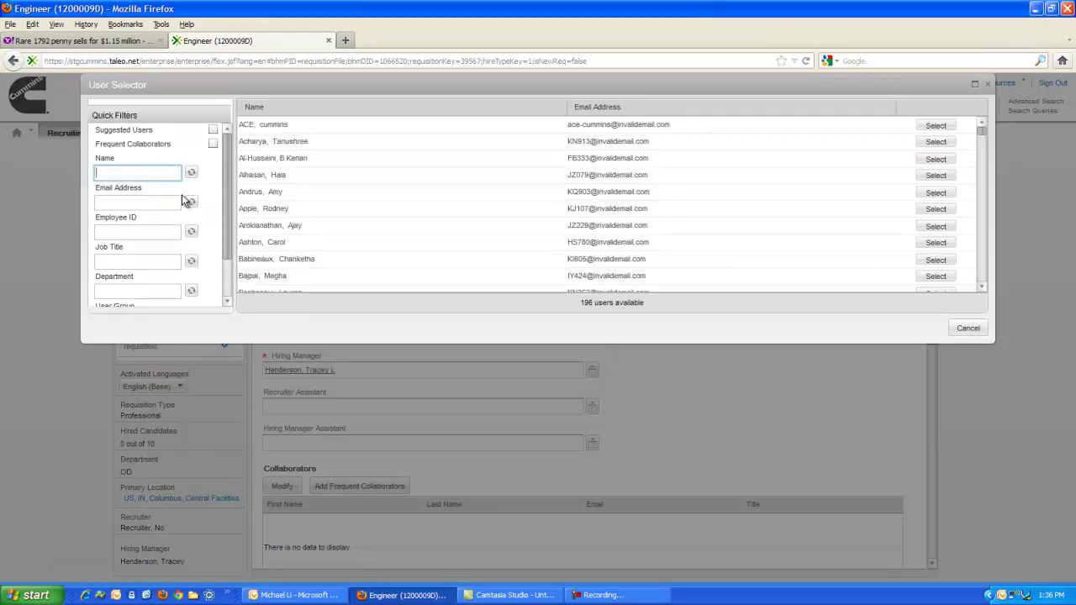
type("Itliong")
left_click(190, 174)
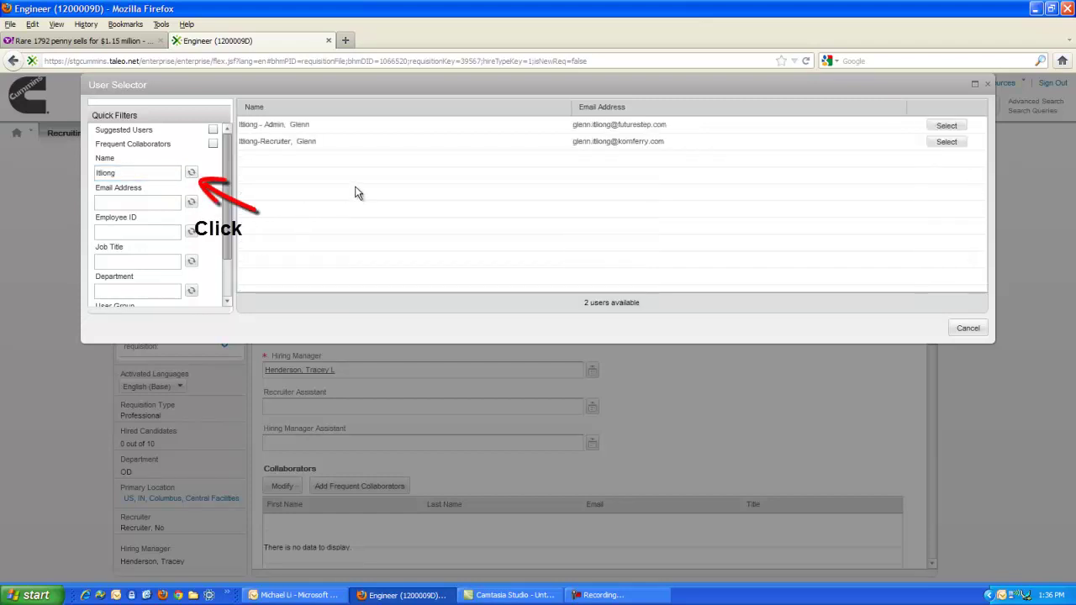
left_click(307, 143)
left_click(947, 142)
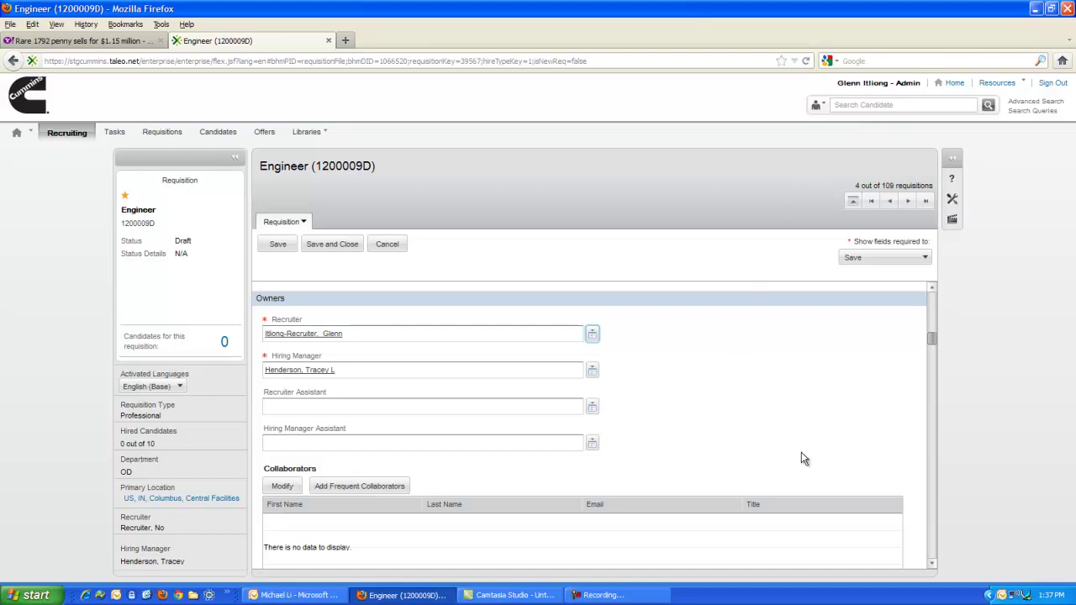
- Add a collaborator to the requisition by searching users by last name and selecting the second matching person
left_click(931, 566)
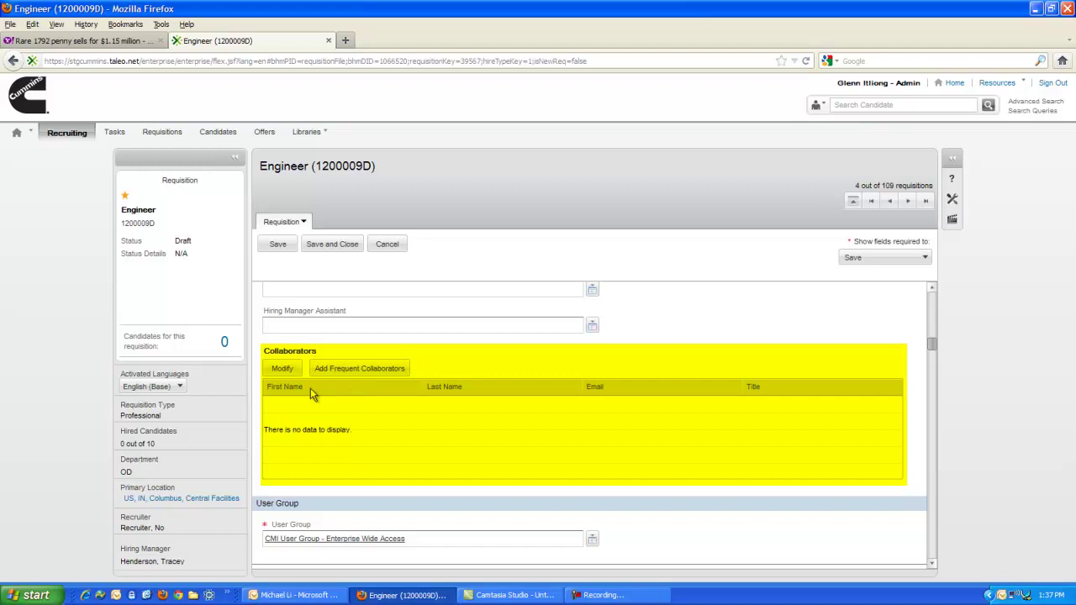
left_click(282, 369)
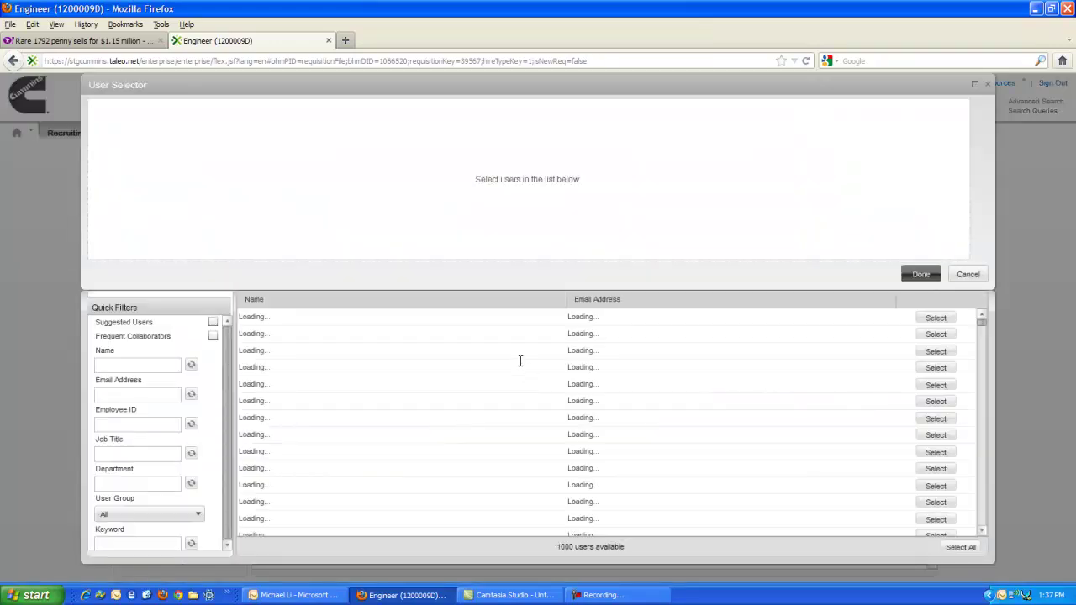
left_click(140, 368)
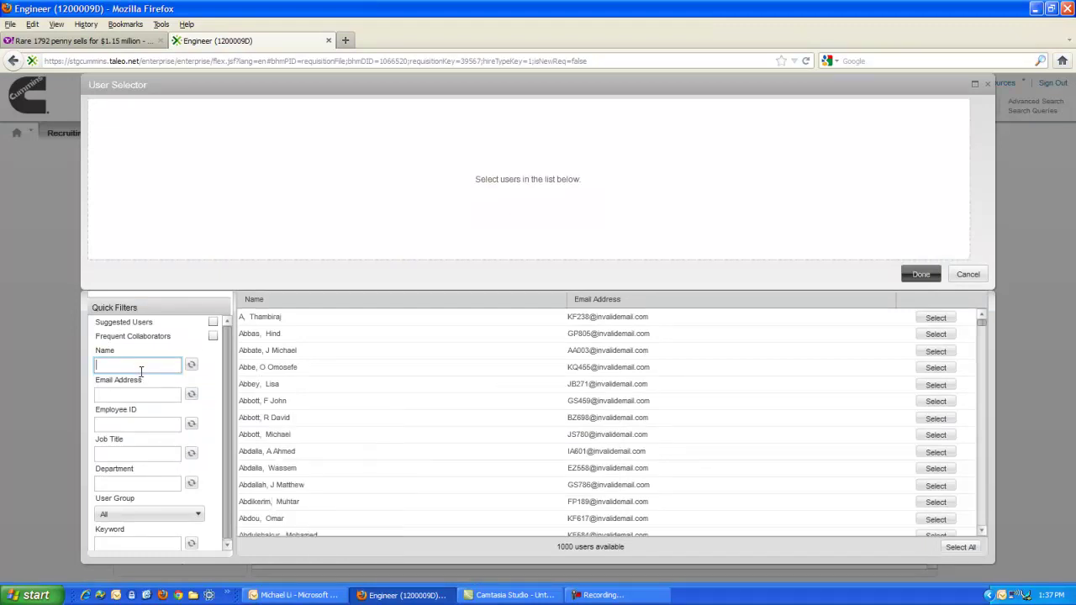
type("ashton")
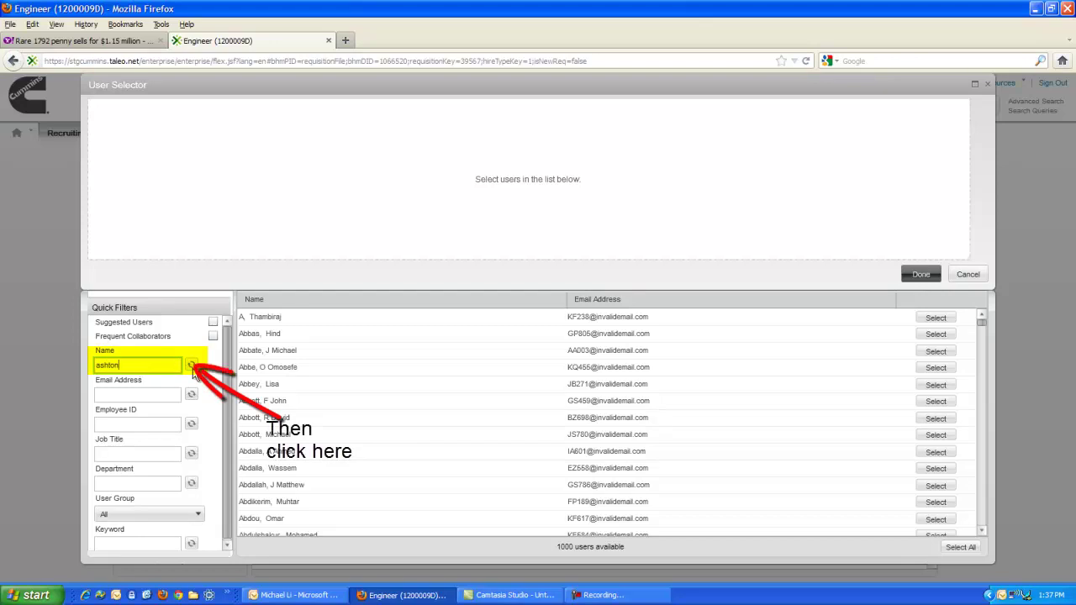
left_click(193, 368)
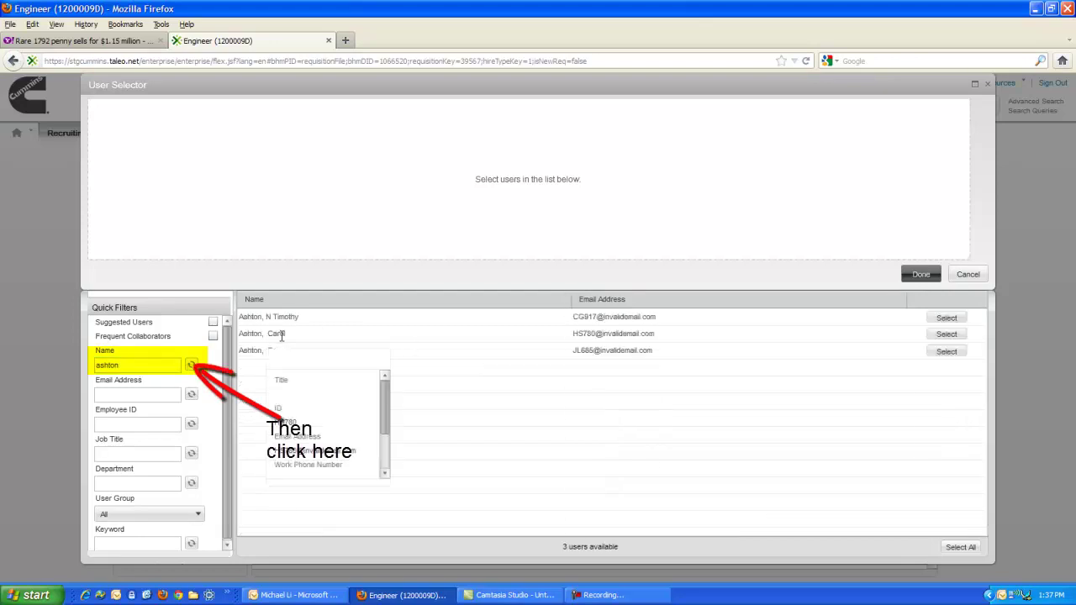
left_click(947, 334)
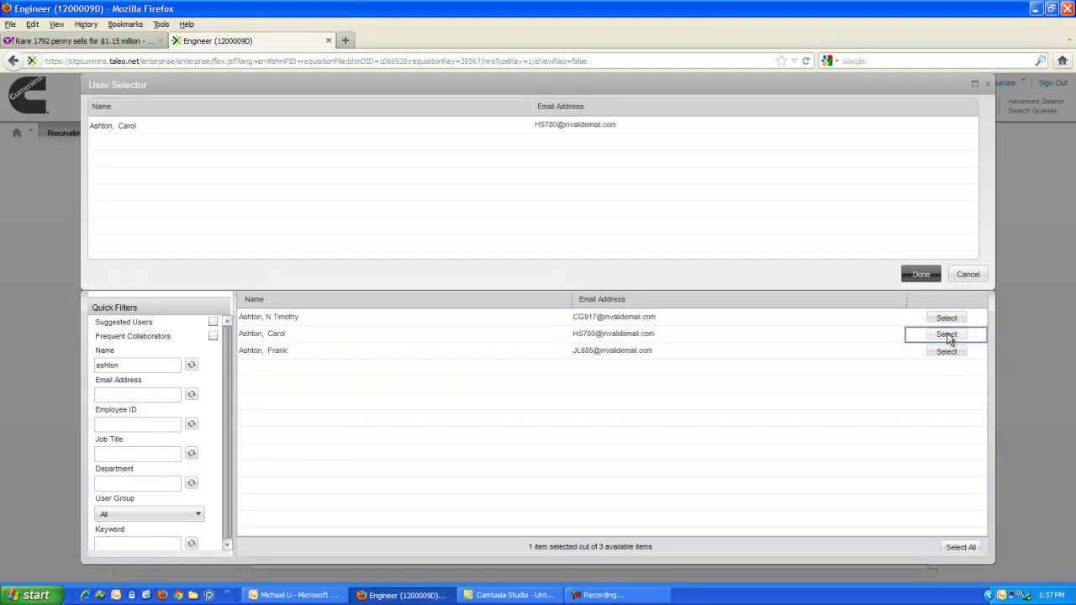
mouse_move(684, 127)
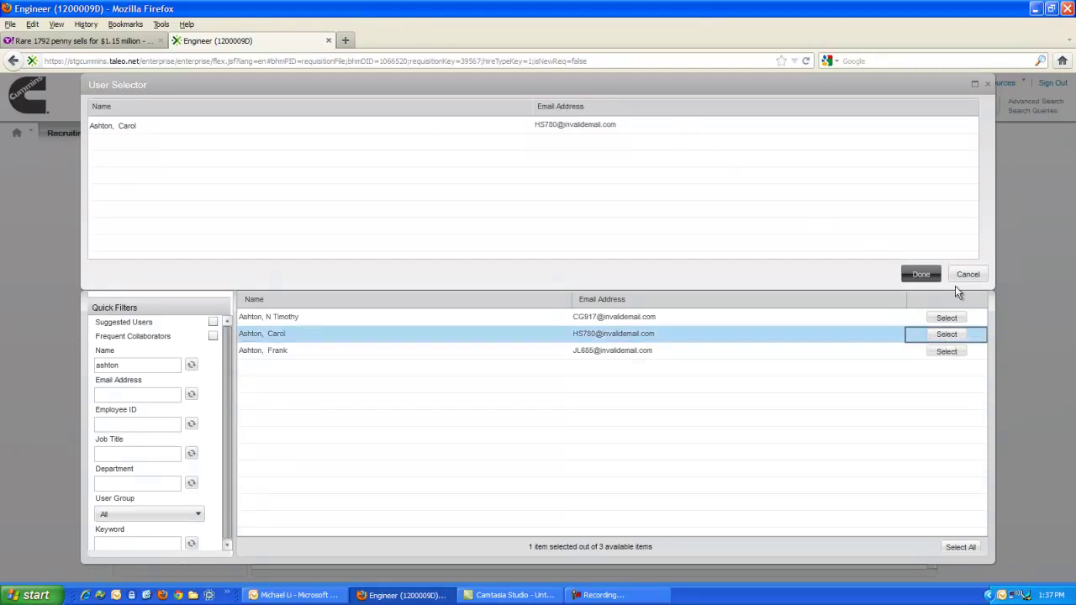
left_click(914, 275)
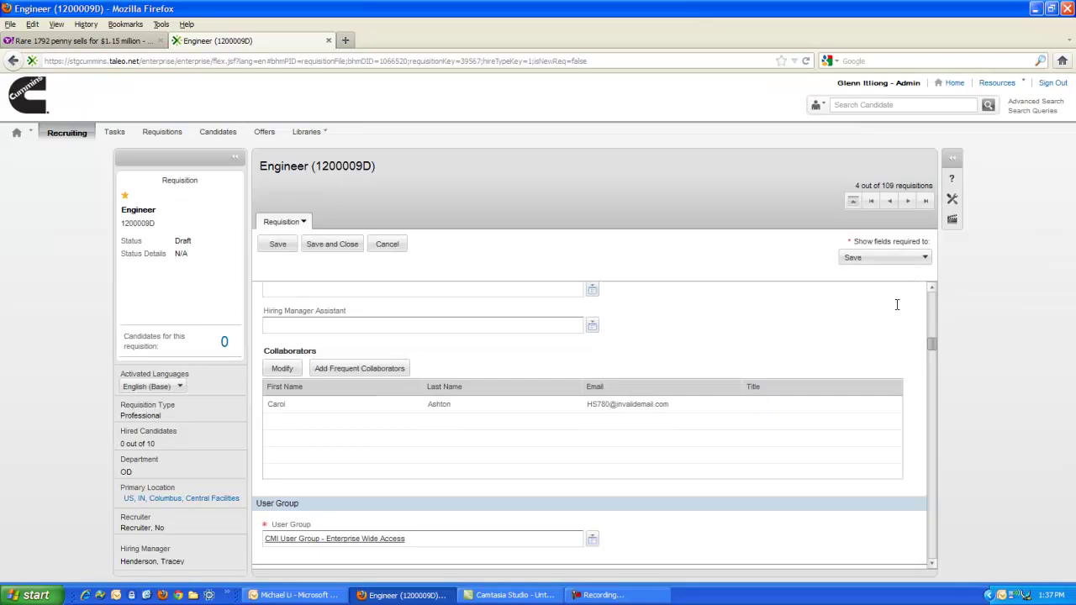
- Review the available candidate selection workflows without changing the selection, and enable automatically declining a hired candidate for all other requisitions
left_click(932, 556)
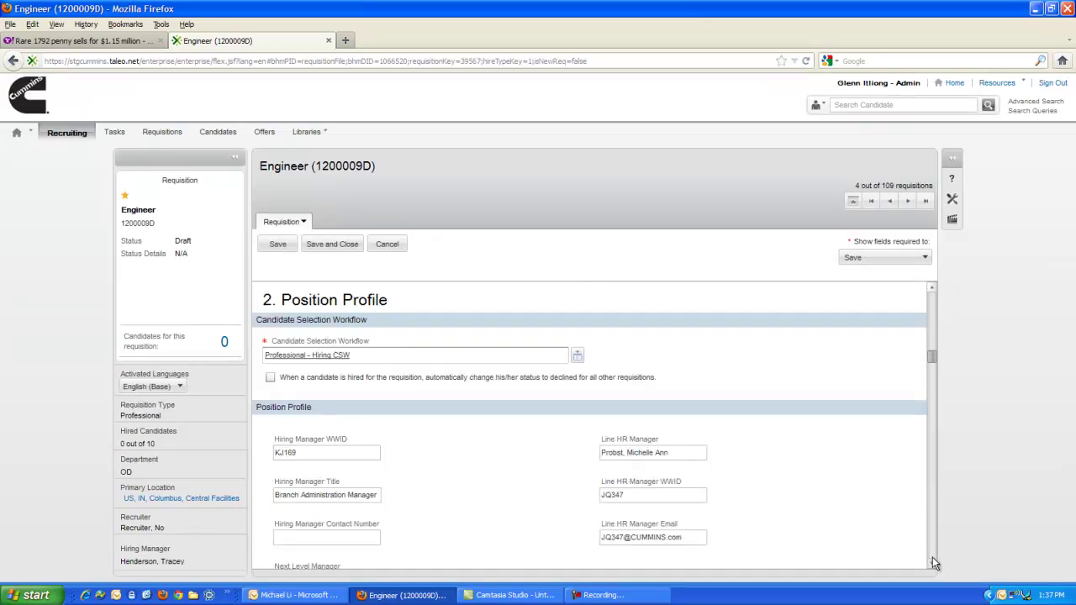
left_click(936, 289)
left_click(935, 289)
left_click(935, 289)
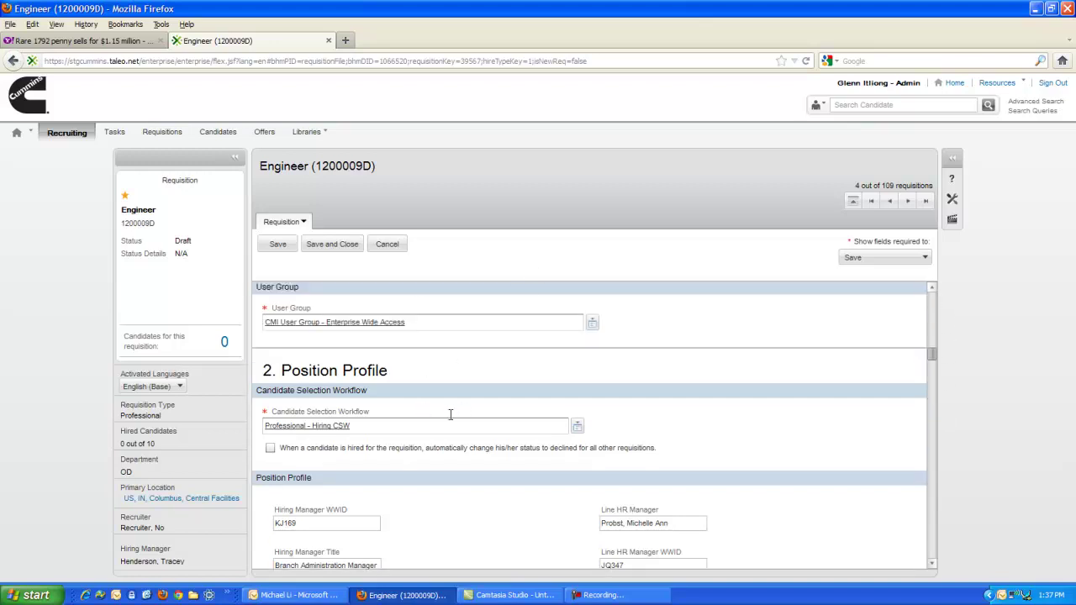
left_click(422, 426)
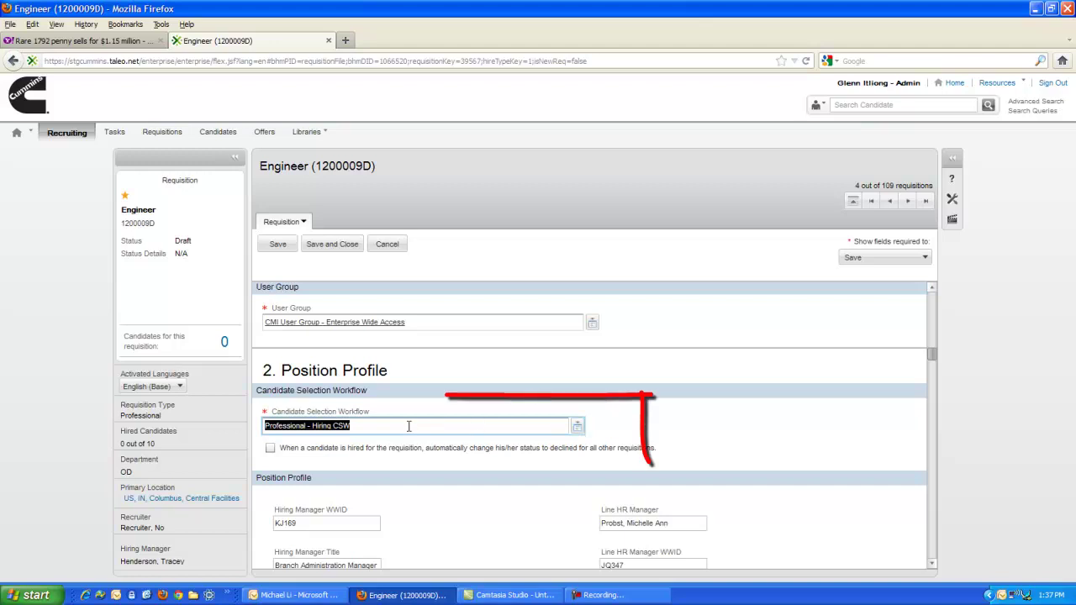
mouse_move(376, 411)
left_mouse_down()
mouse_move(254, 392)
mouse_move(396, 405)
left_mouse_up()
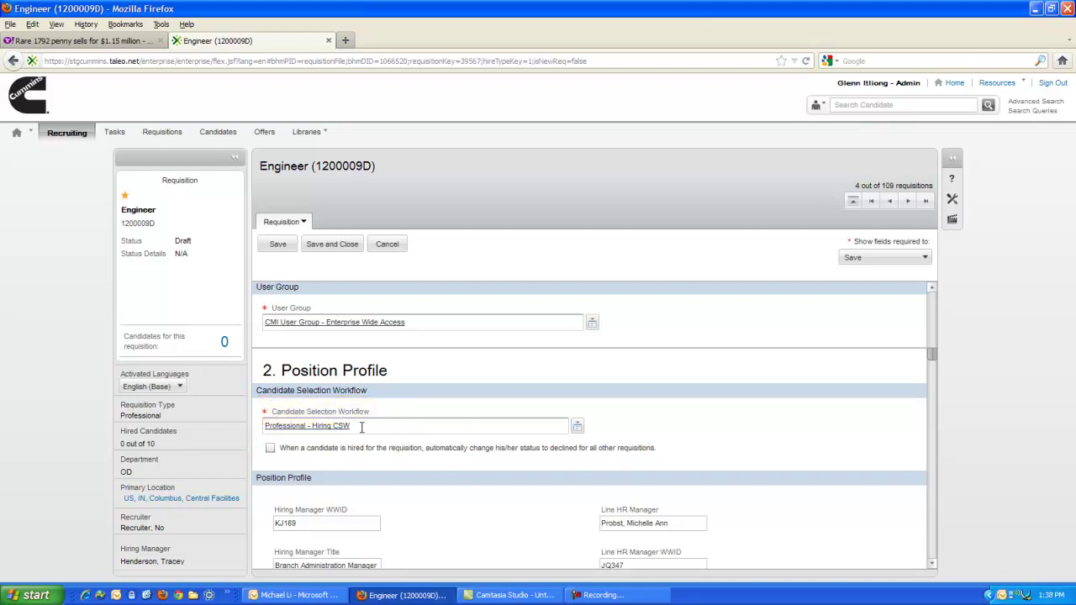
left_click(579, 428)
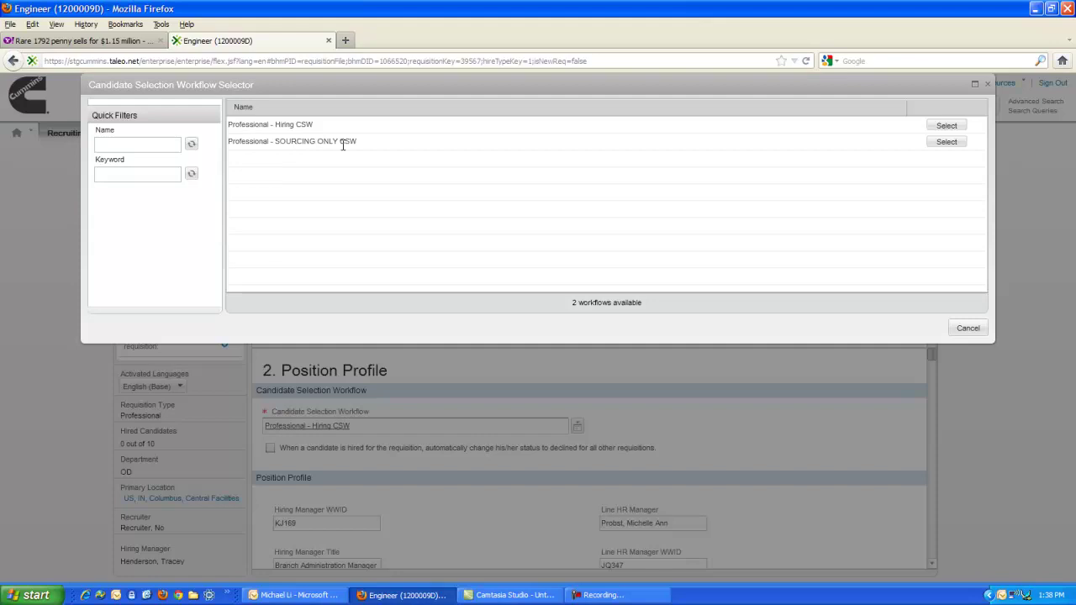
left_click(967, 328)
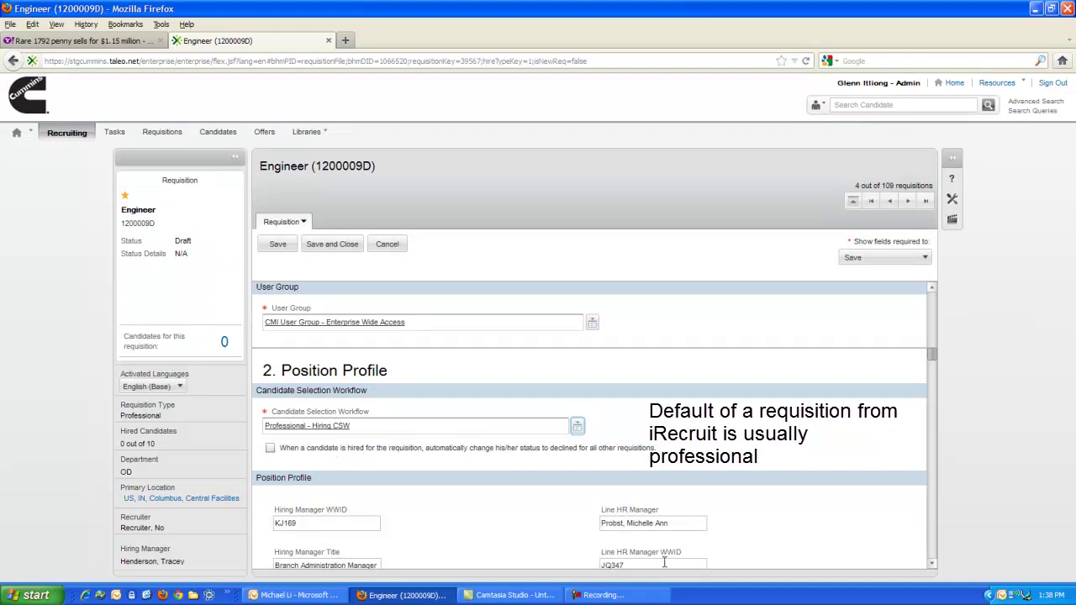
left_click(271, 450)
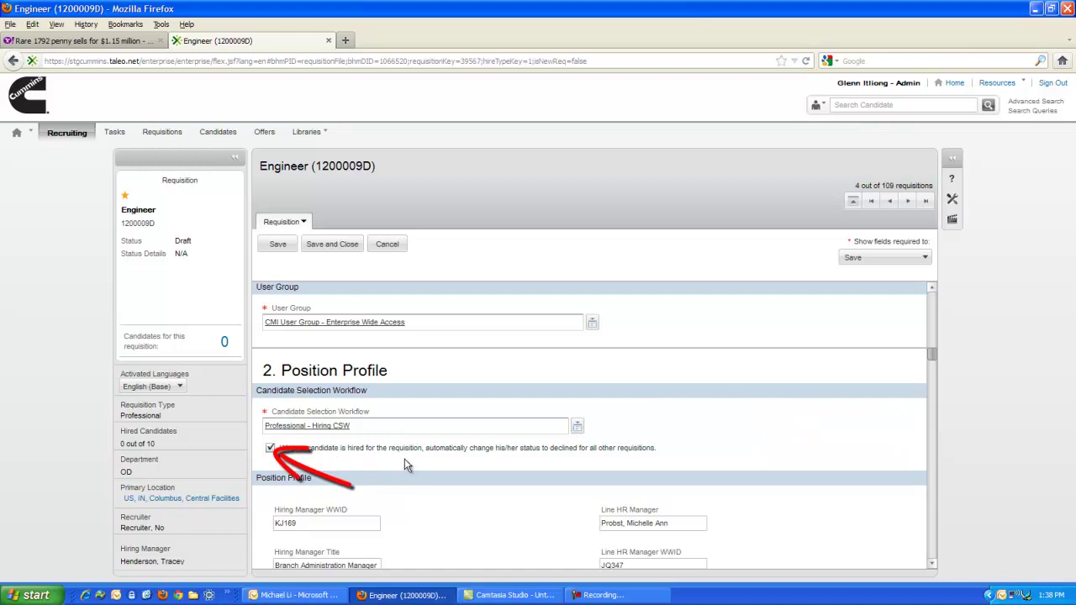
- Examine the hiring manager, line HR manager and target start date fields in the Position Profile, and the Supervisory Position choices
left_click(931, 566)
left_click(931, 565)
left_click(931, 566)
left_click(932, 566)
left_click(932, 565)
left_click(932, 566)
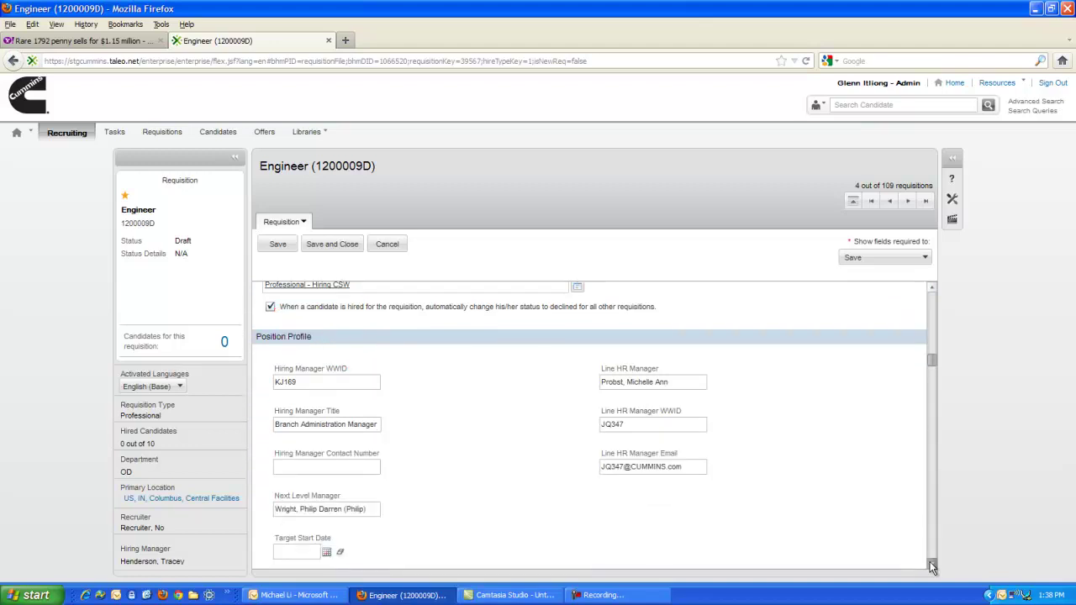
left_click(931, 566)
left_click(932, 566)
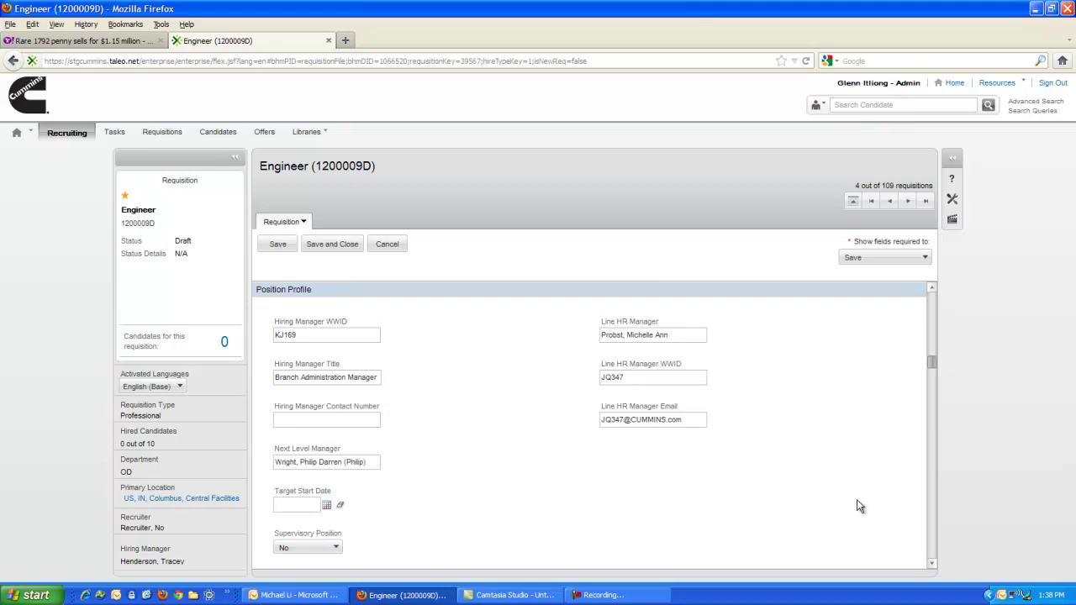
left_click(931, 565)
left_click(932, 565)
left_click(931, 565)
left_click(932, 565)
left_click(931, 565)
left_click(932, 565)
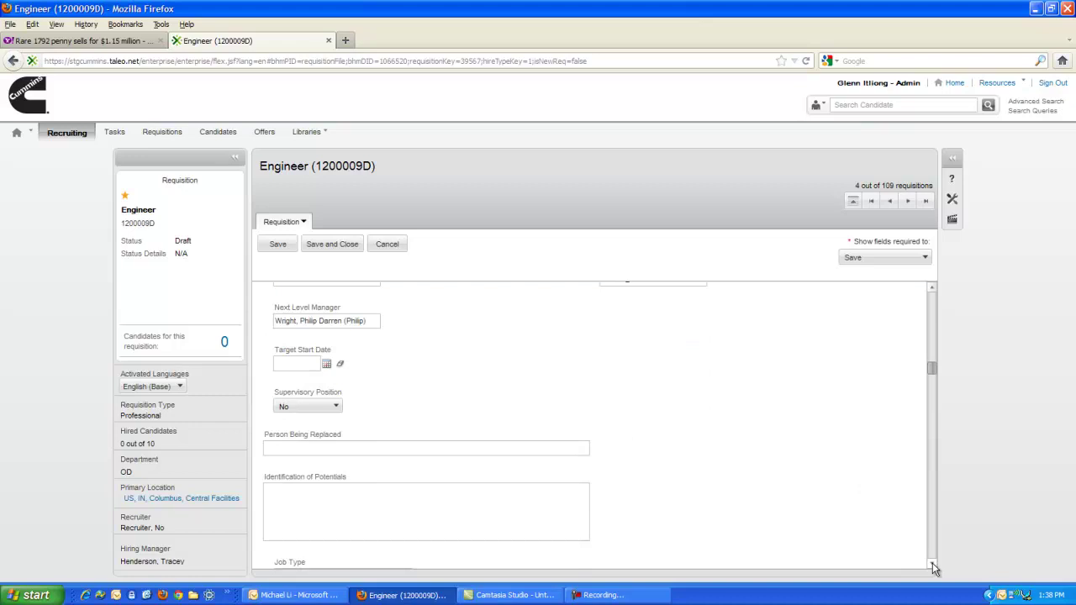
left_click(931, 565)
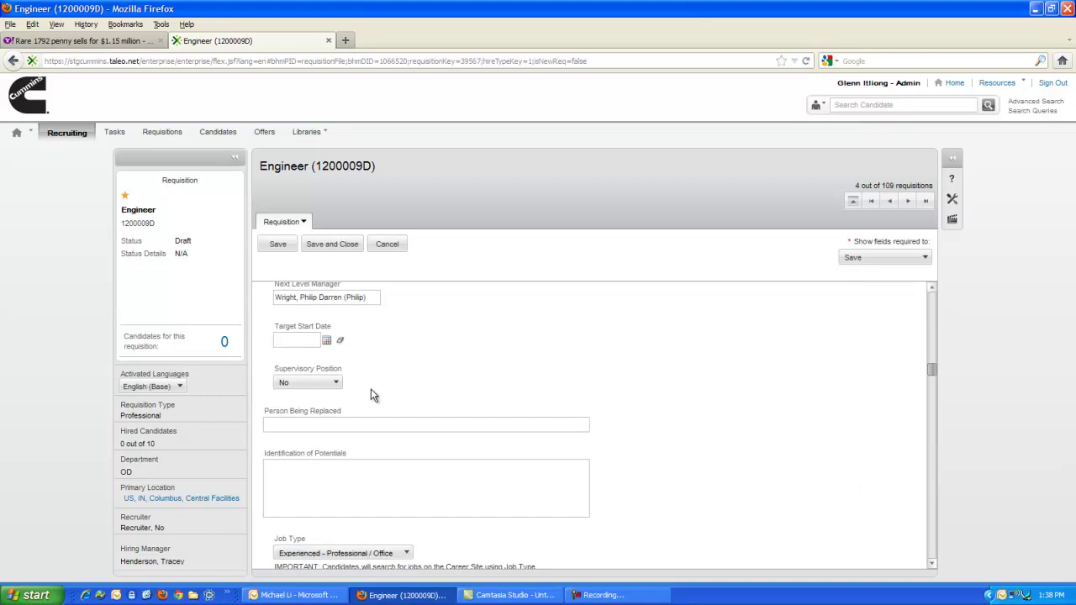
left_click(336, 383)
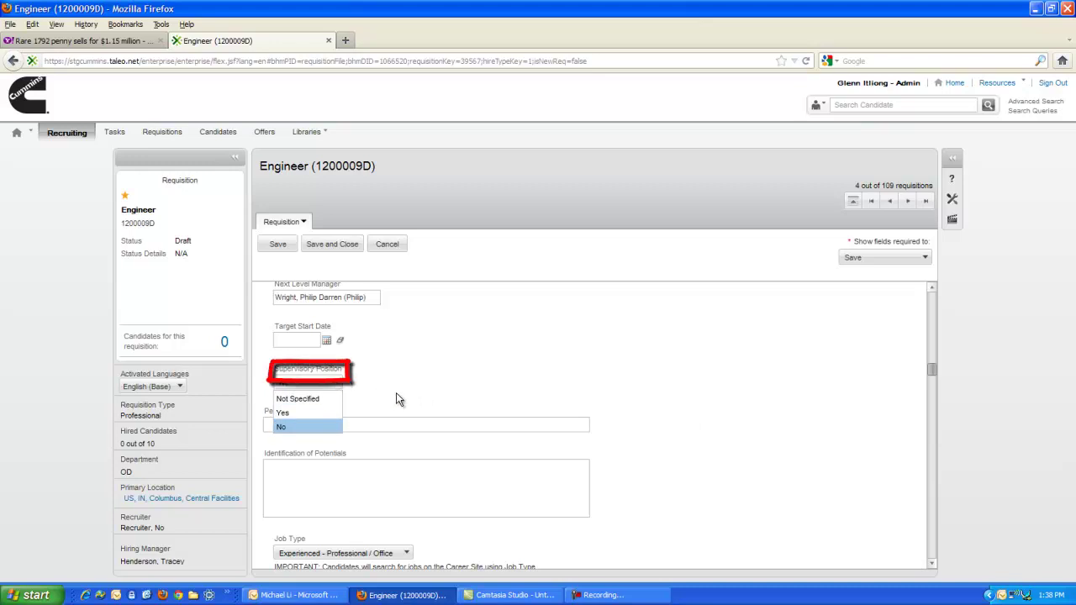
left_click(397, 392)
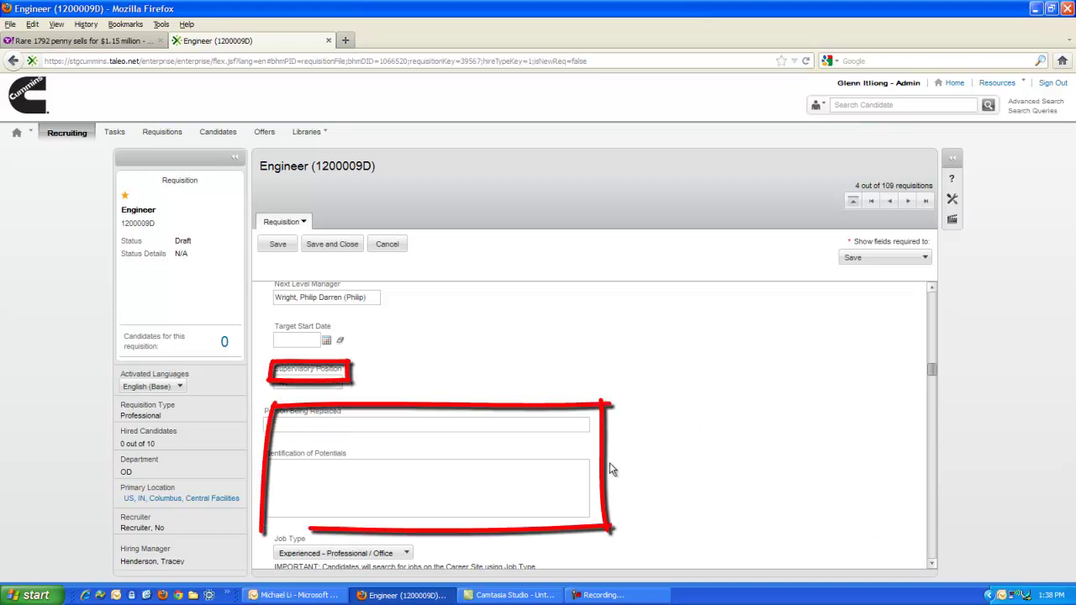
- Review the Identification of Potentials field, the Job Type guidance, and the Employee Status and Schedule choices
left_click(538, 474)
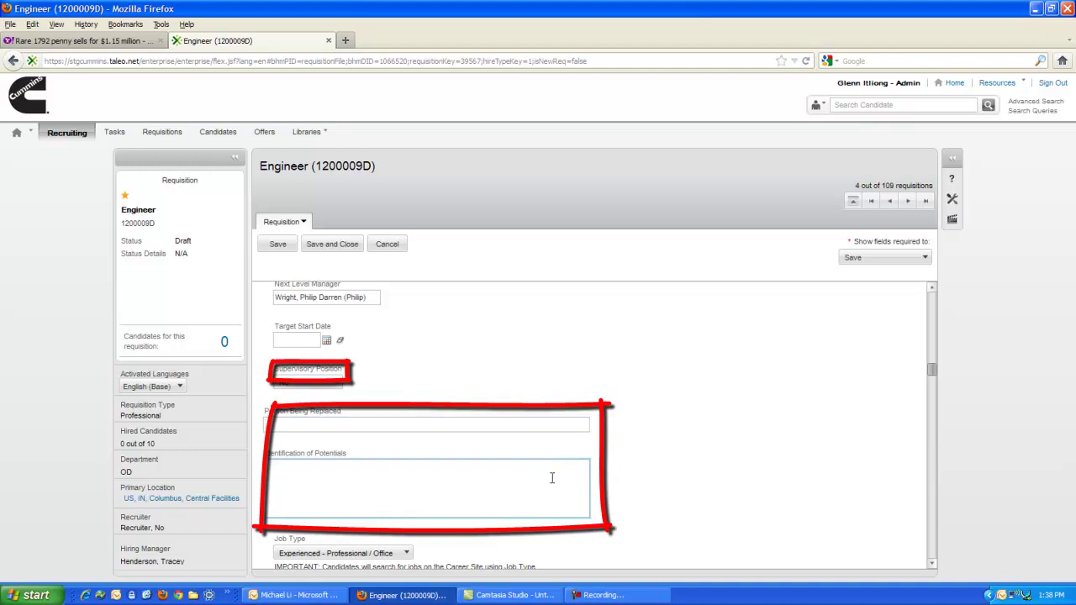
scroll(931, 563, "down", 3)
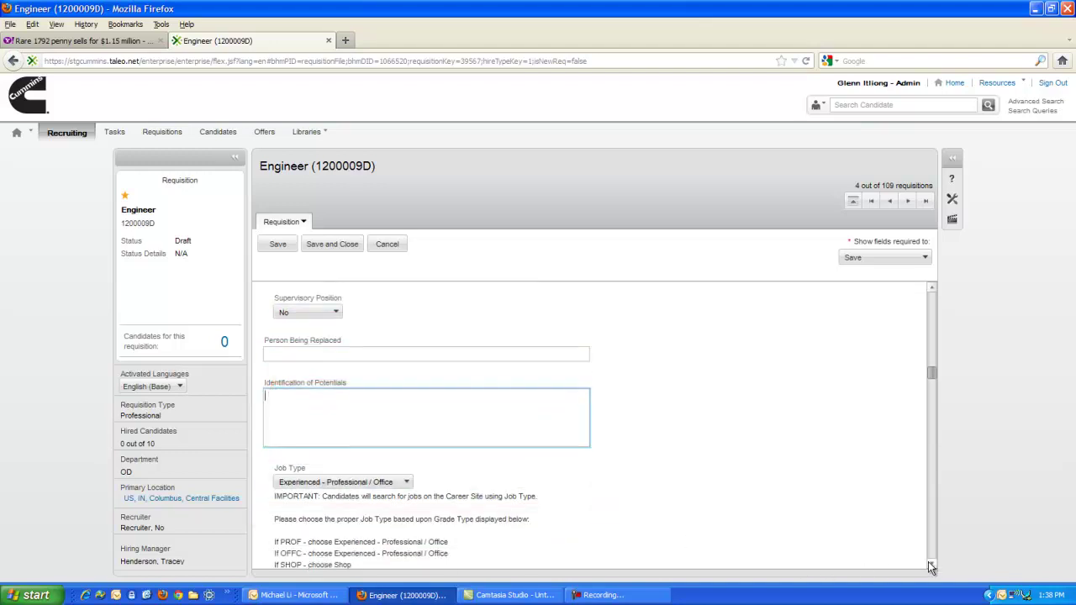
scroll(929, 565, "down", 3)
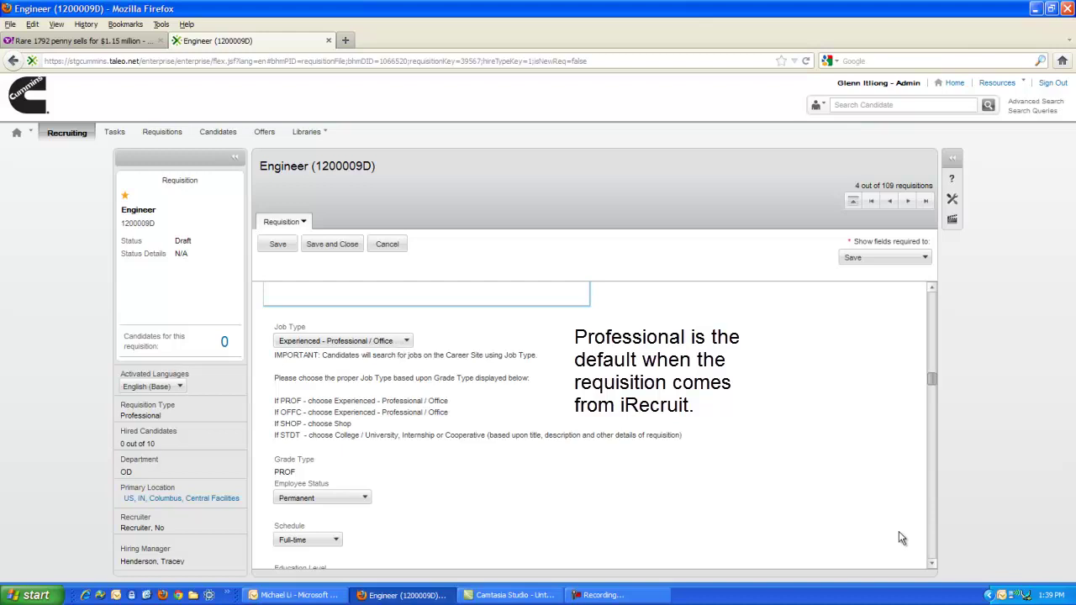
left_click_drag(934, 563, 934, 562)
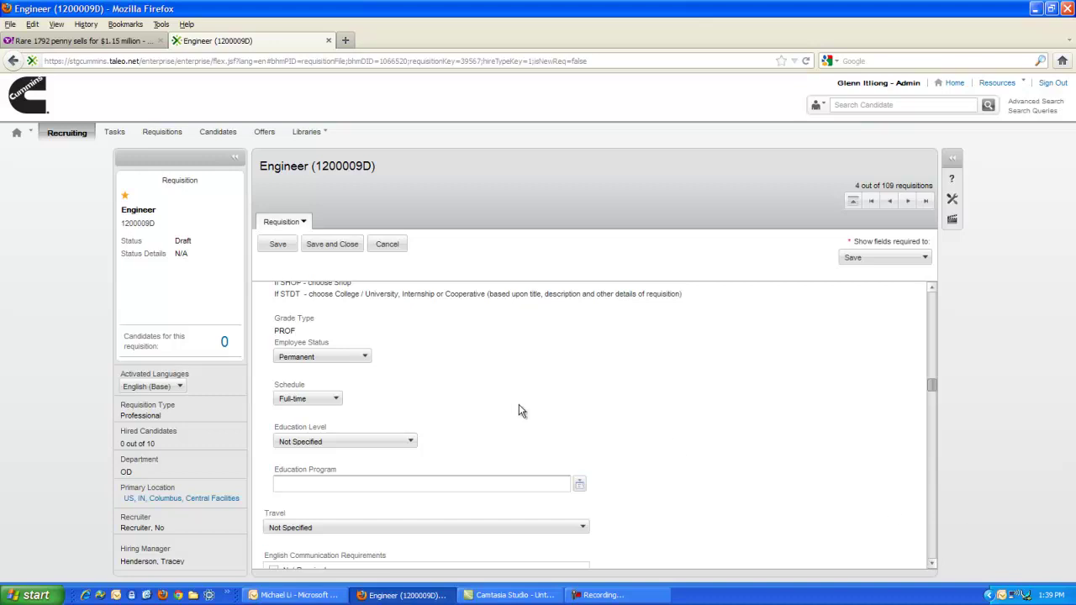
left_click(343, 361)
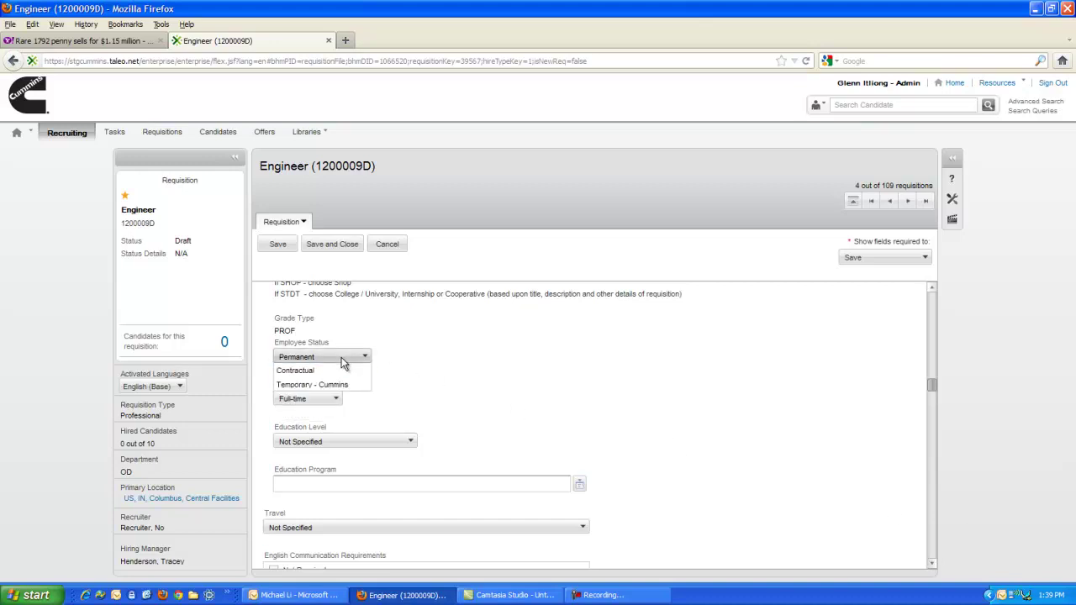
left_click(330, 378)
left_click(323, 401)
left_click(323, 404)
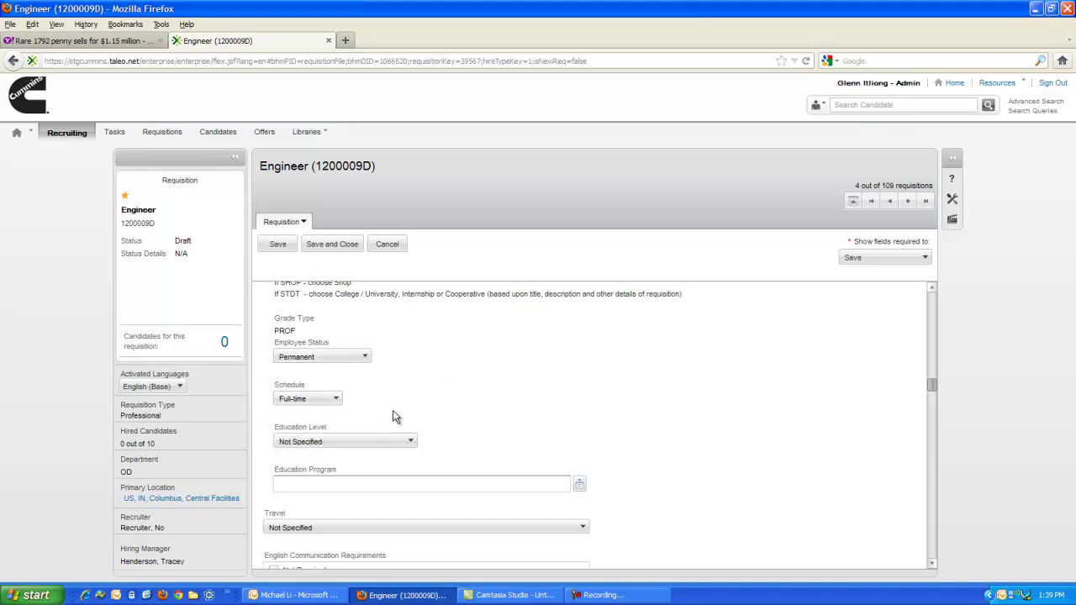
- Set the Education Level to Bachelor's Degree
left_click(390, 438)
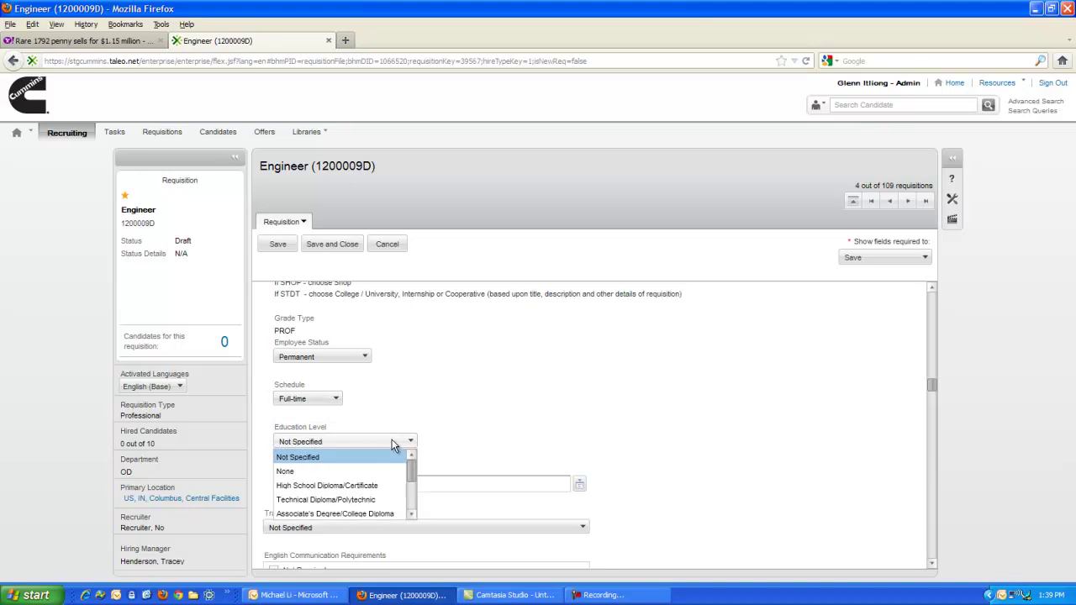
left_click(412, 485)
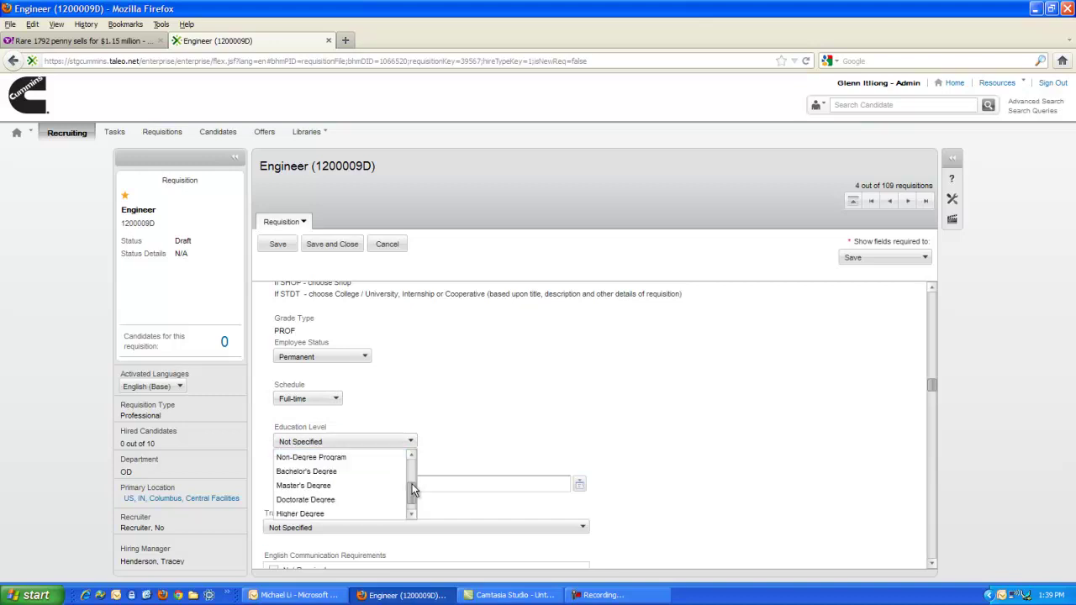
left_click(345, 473)
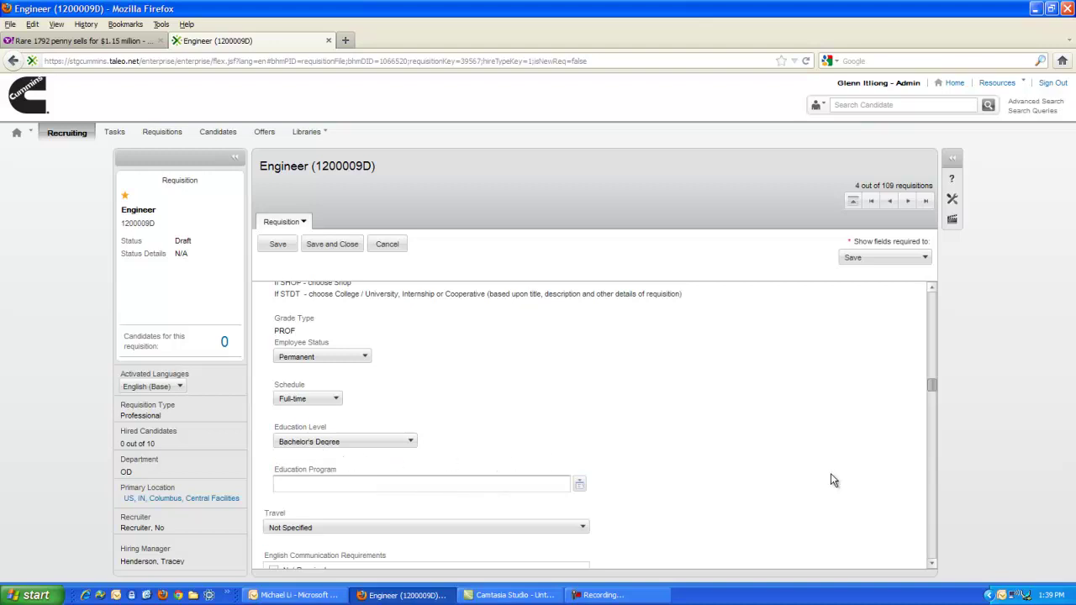
- Set Travel to "Yes, 25 % of the Time" and mark Business Level as the English communication requirement
left_click(932, 564)
left_click(933, 564)
left_click(932, 564)
left_click(932, 564)
left_click(932, 564)
left_click(933, 565)
left_click(933, 564)
left_click(933, 564)
left_click(580, 340)
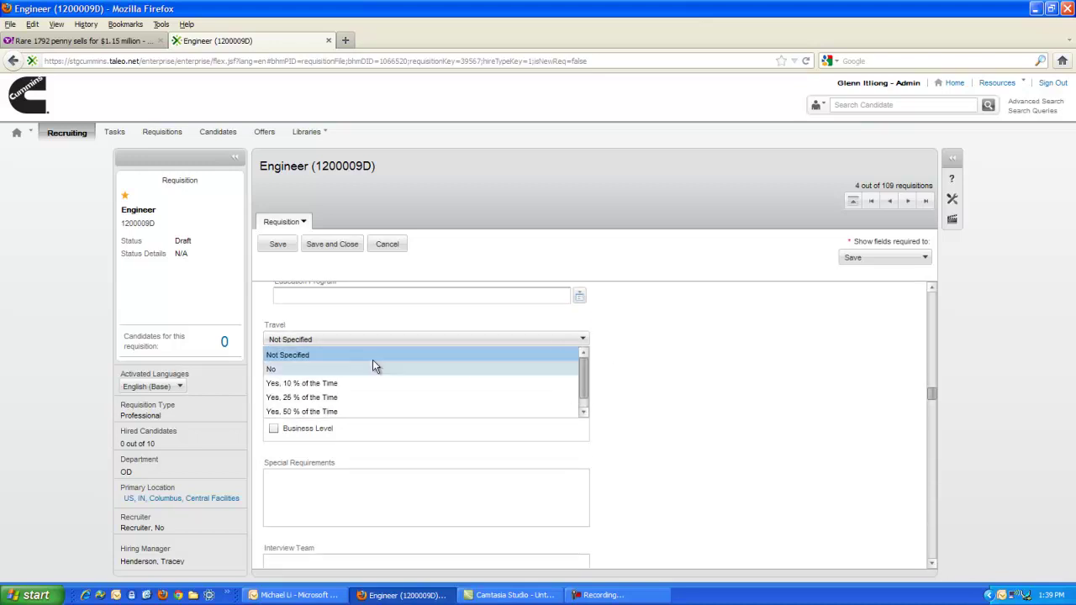
left_click(340, 398)
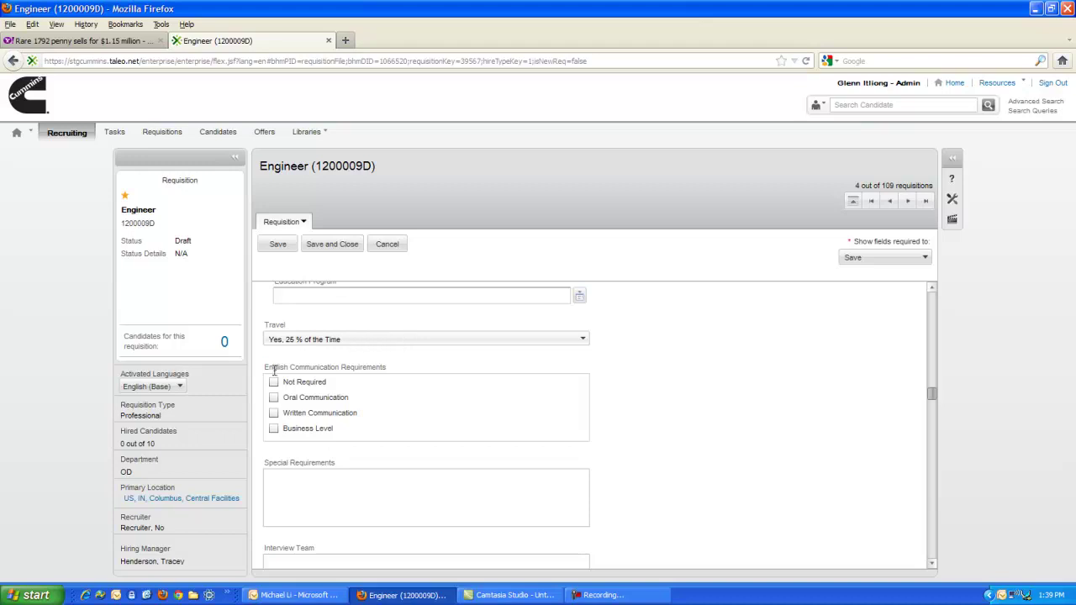
left_click(275, 429)
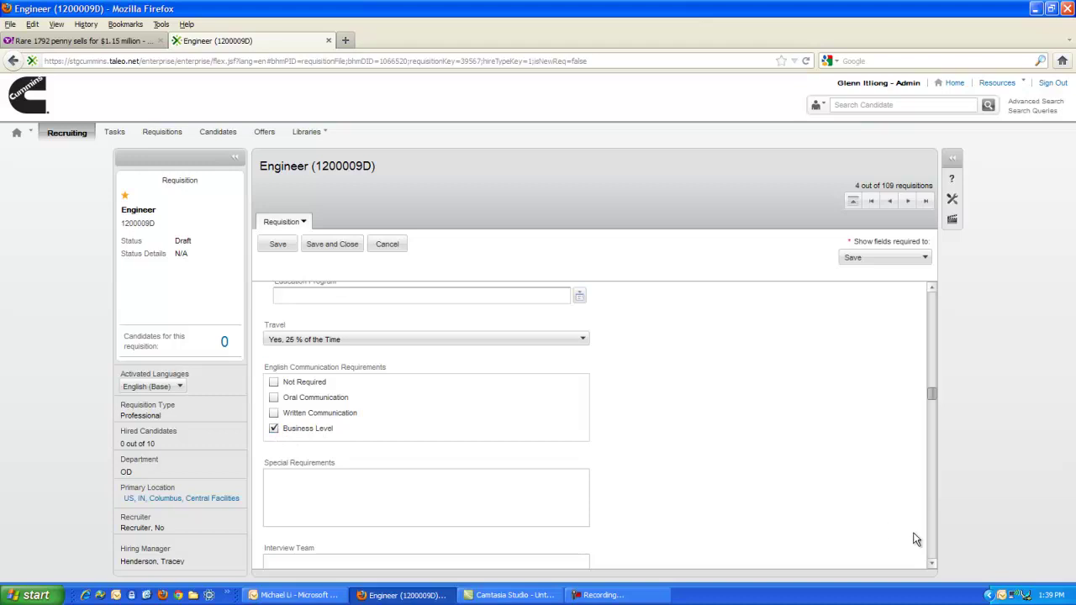
- Fill in the Interview Team on separate lines with Hiring Manager, Hiring Manager's Team and Hiring Manager's Director
left_click(930, 563)
left_click(930, 563)
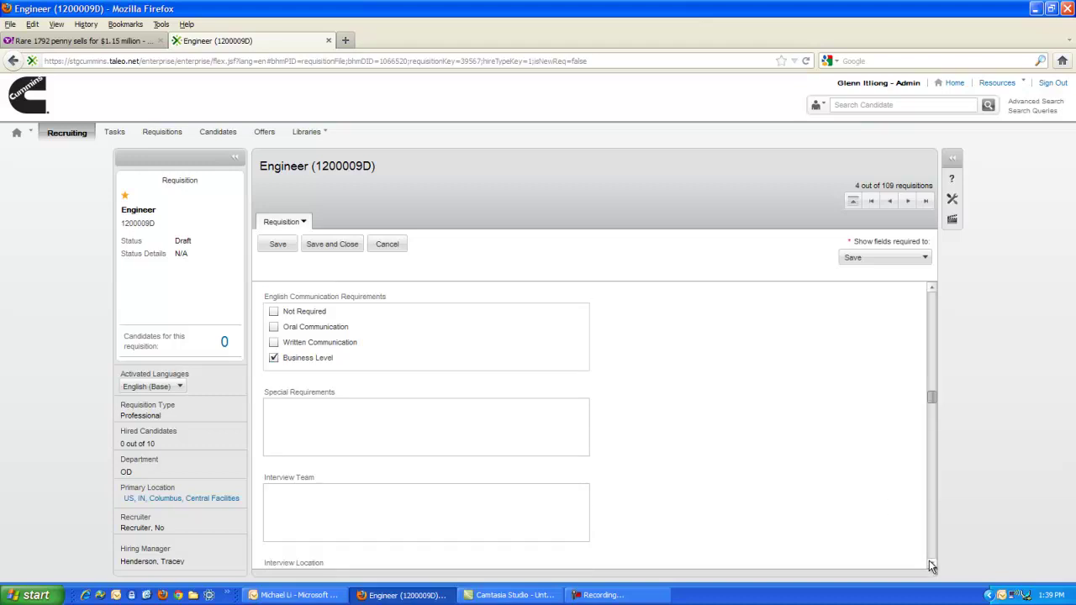
left_click(931, 563)
left_click(931, 564)
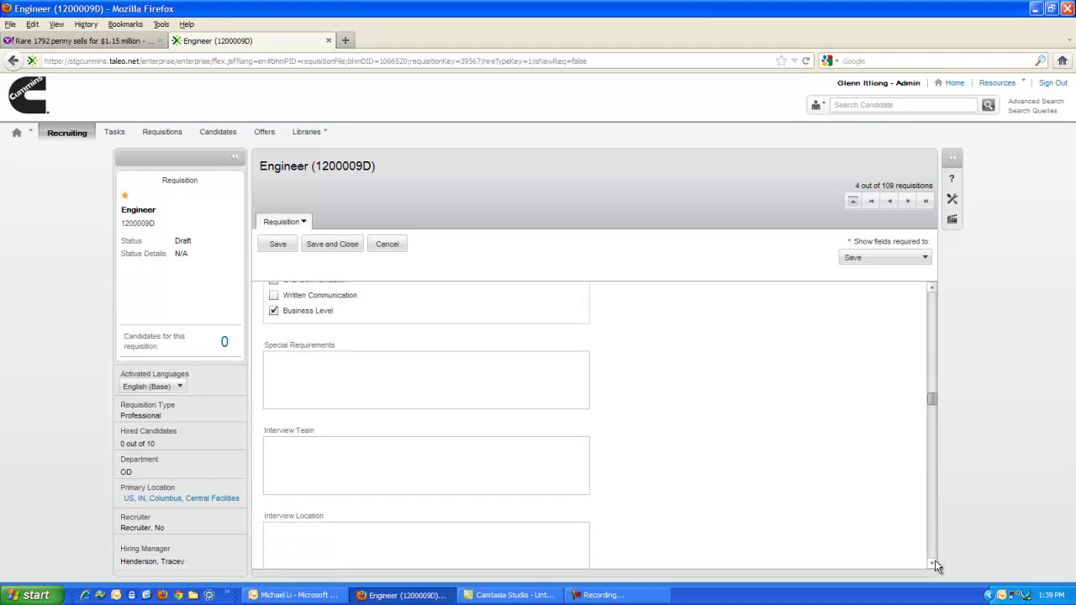
left_click(931, 563)
left_click(349, 418)
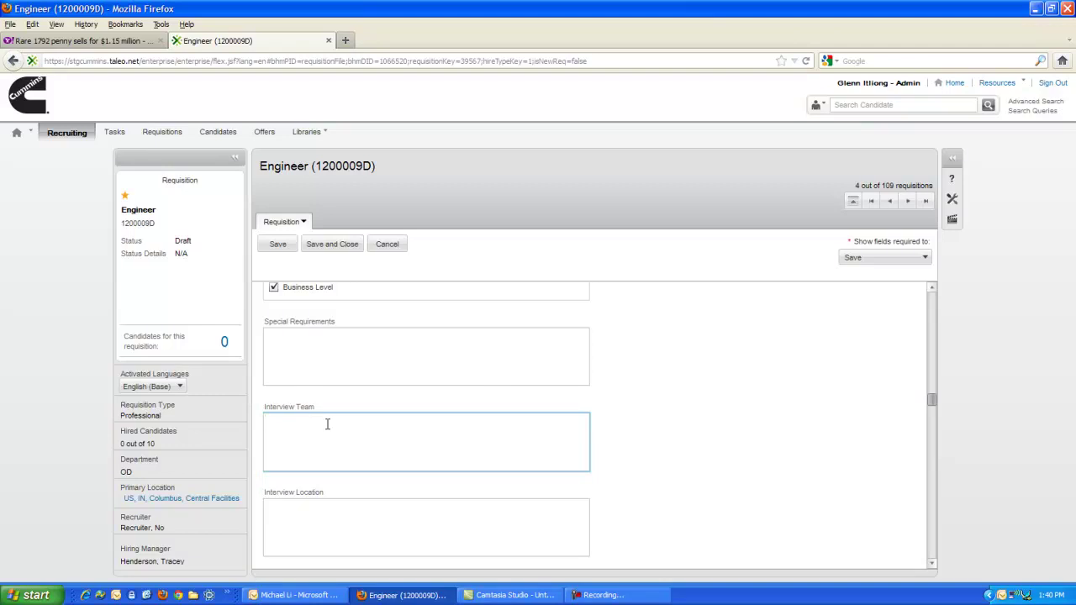
type("g Manager ")
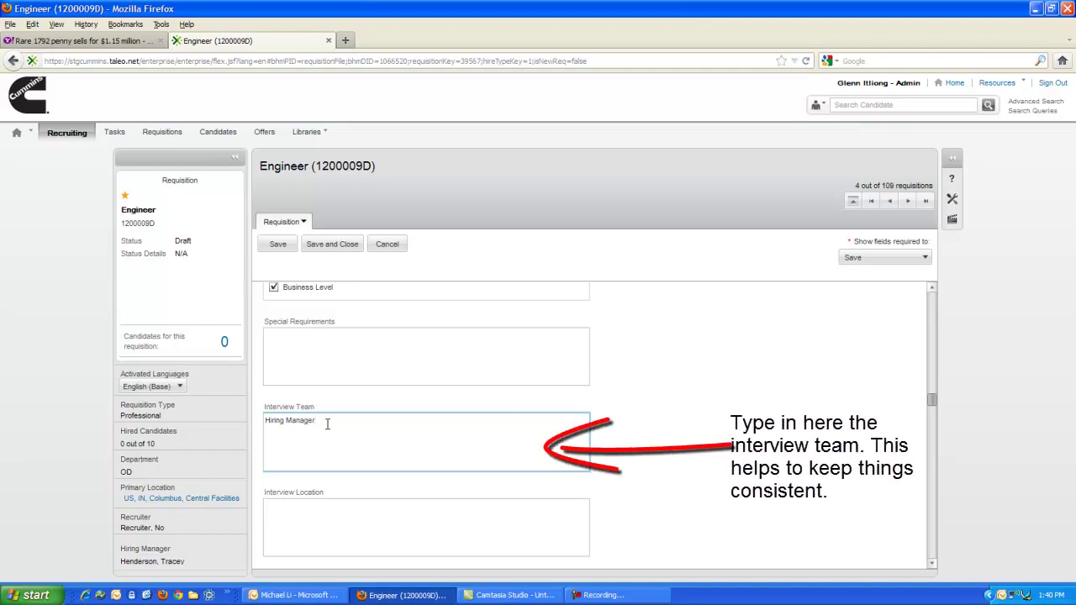
type("Hiring Manager's Team")
key("Return")
type("Hirin")
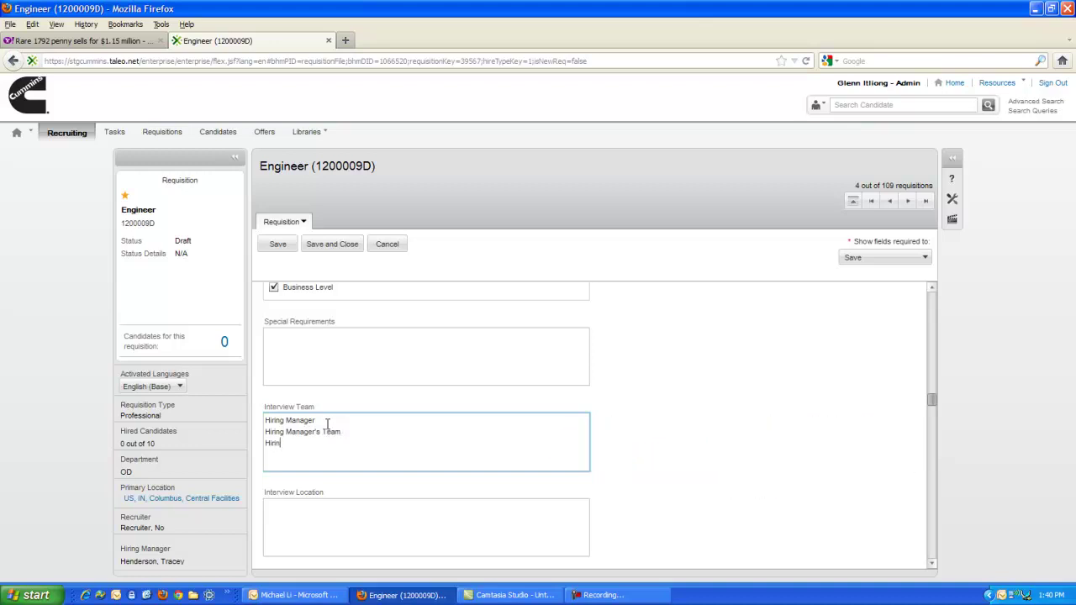
type("g Manager's Director")
- Enter "Columbus, Indiana" as the Interview Location
left_click(460, 521)
type("Colum")
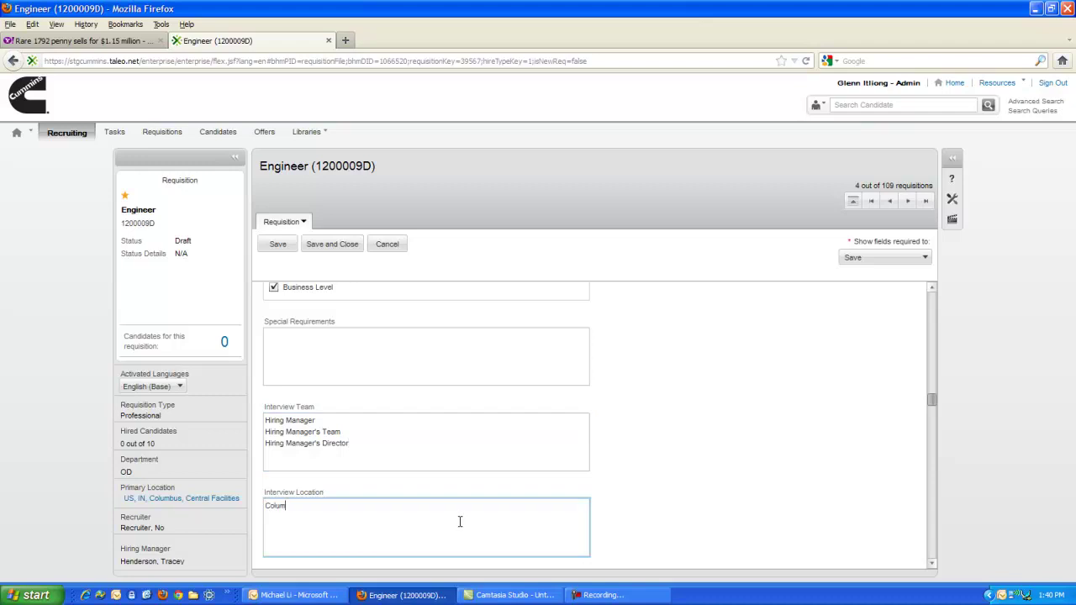
type("bus, India")
- Review the Citizenship Status choices in the Other section and keep it at Not Specified
left_click(932, 564)
left_click(931, 564)
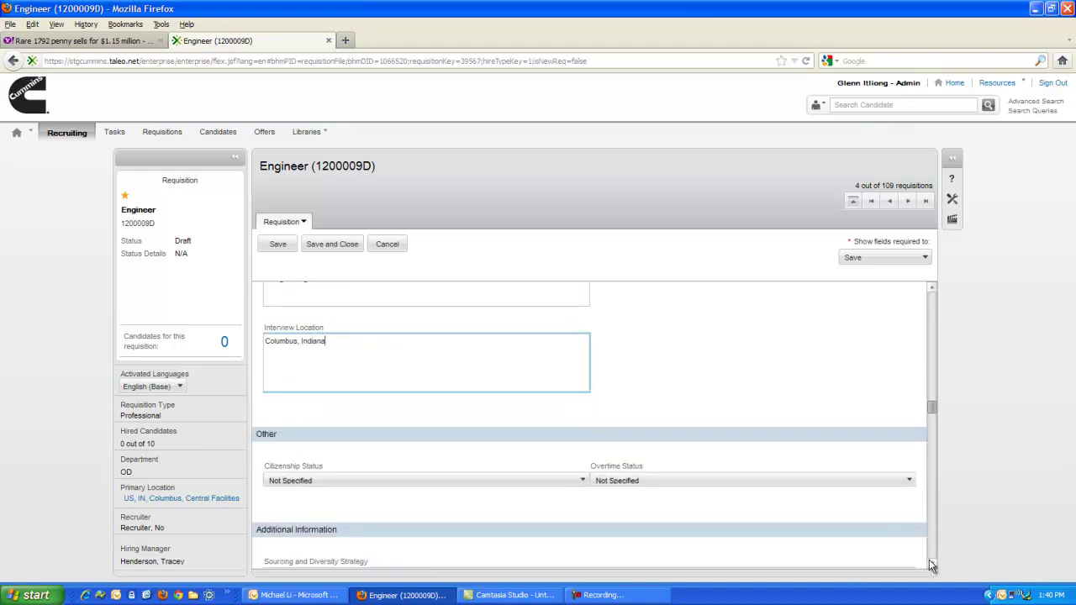
left_click(931, 564)
left_click(932, 564)
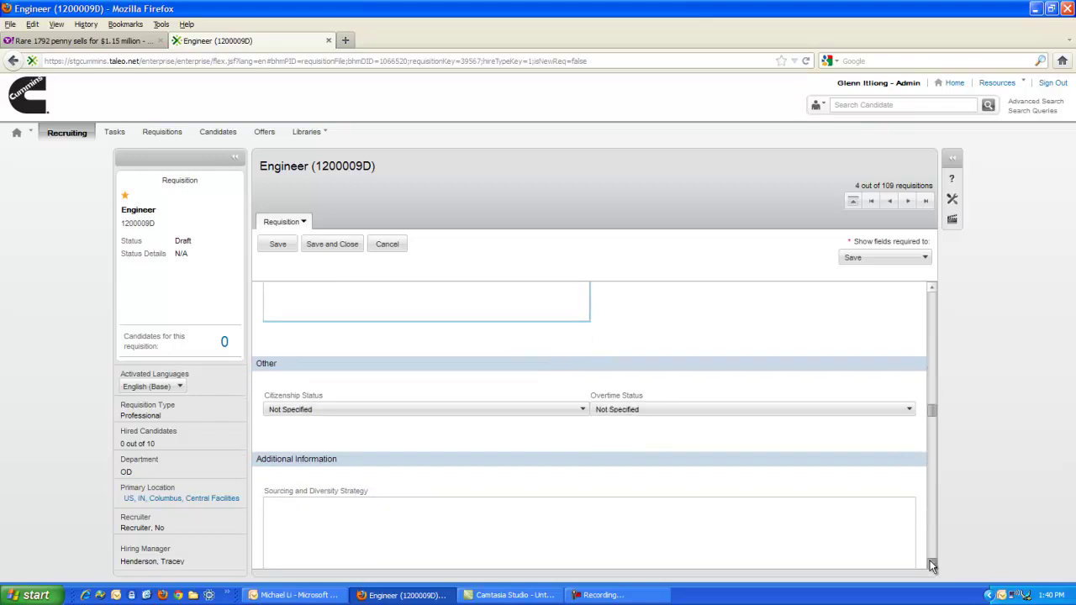
left_click(931, 564)
left_click(932, 564)
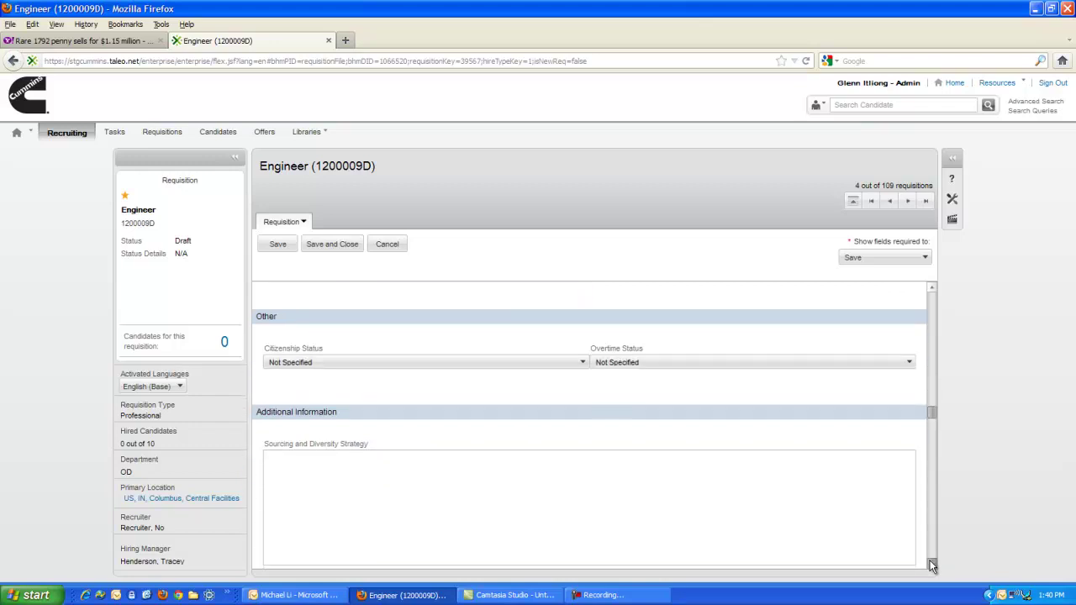
left_click(551, 365)
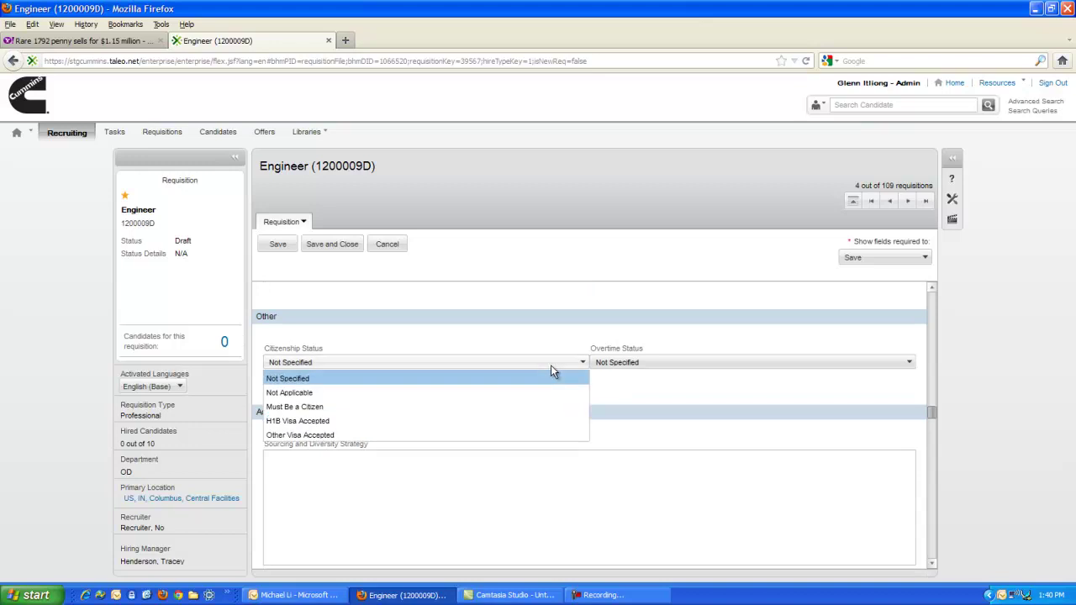
left_click(551, 364)
left_click(551, 364)
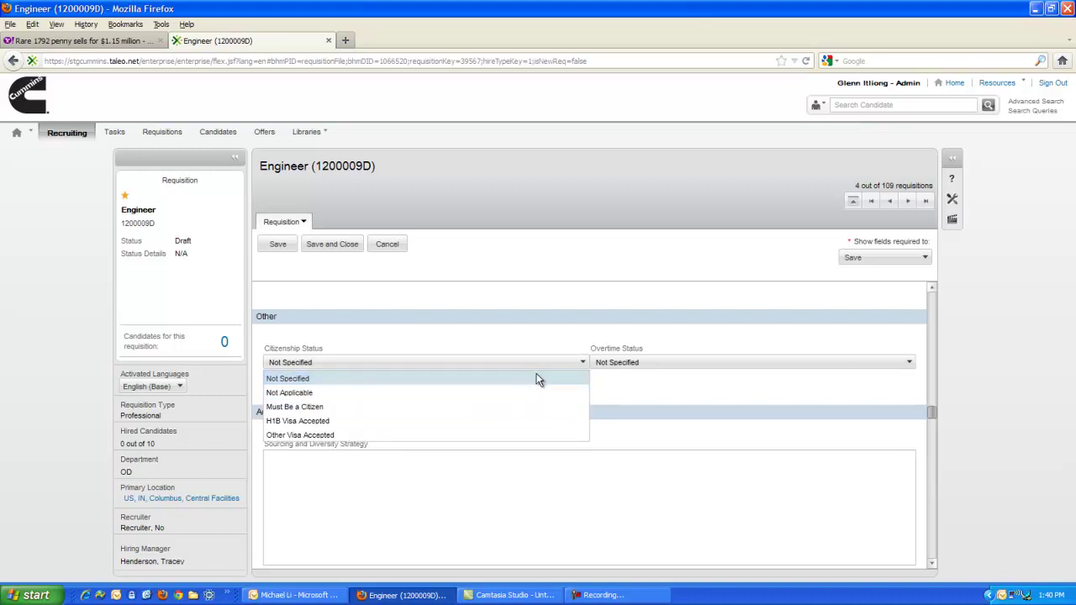
left_click(536, 379)
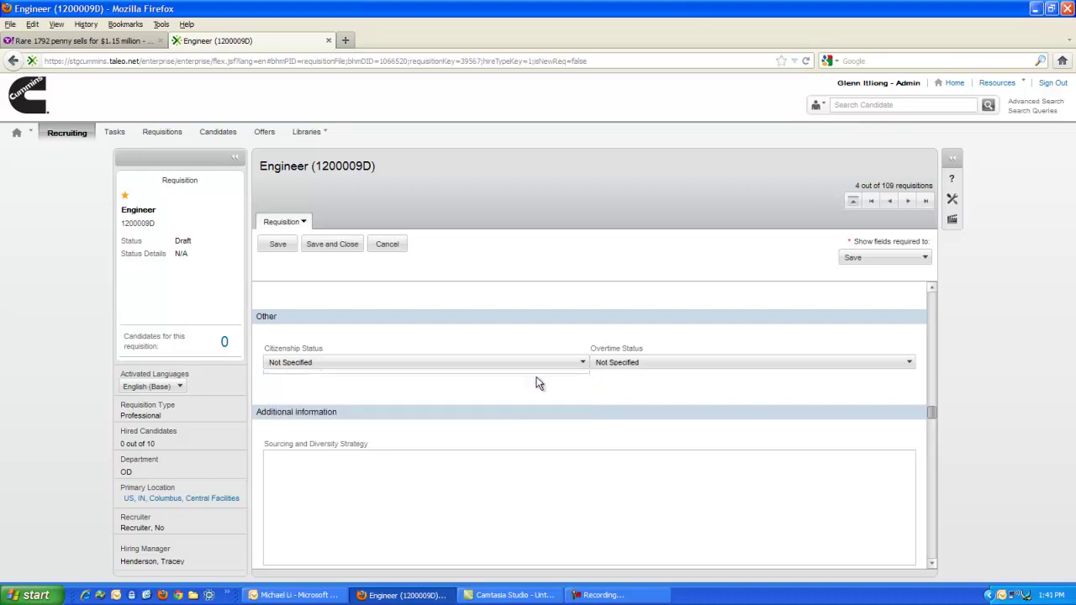
- Enter the Sourcing and Diversity Strategy lines "Will post on Linkedin", "Will post on Employee Referral Site" and "Will talk to you Engineering hire"
left_click(932, 563)
left_click(934, 562)
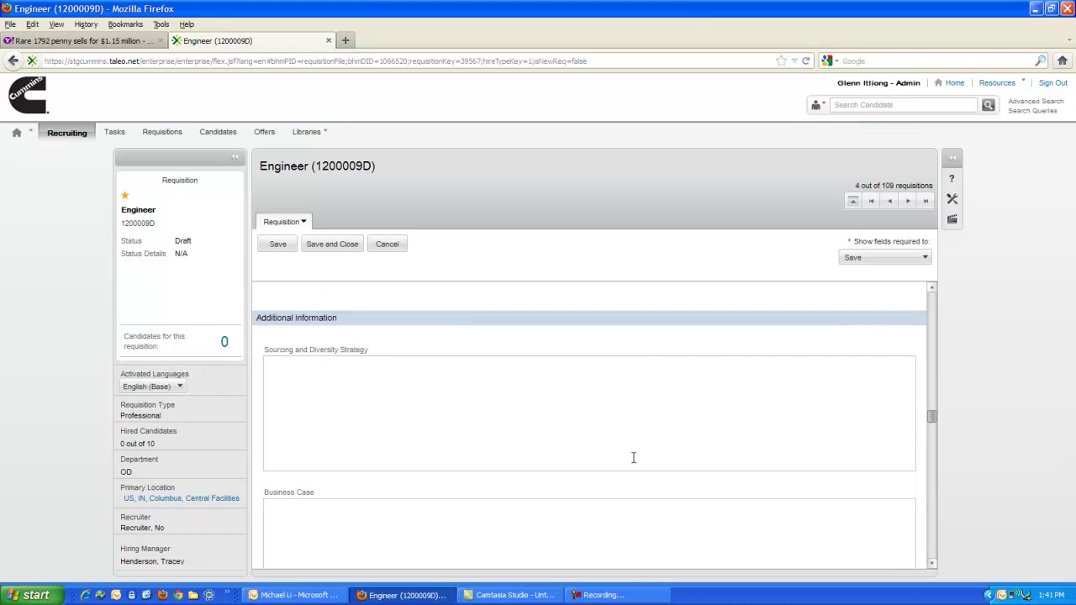
left_click(527, 421)
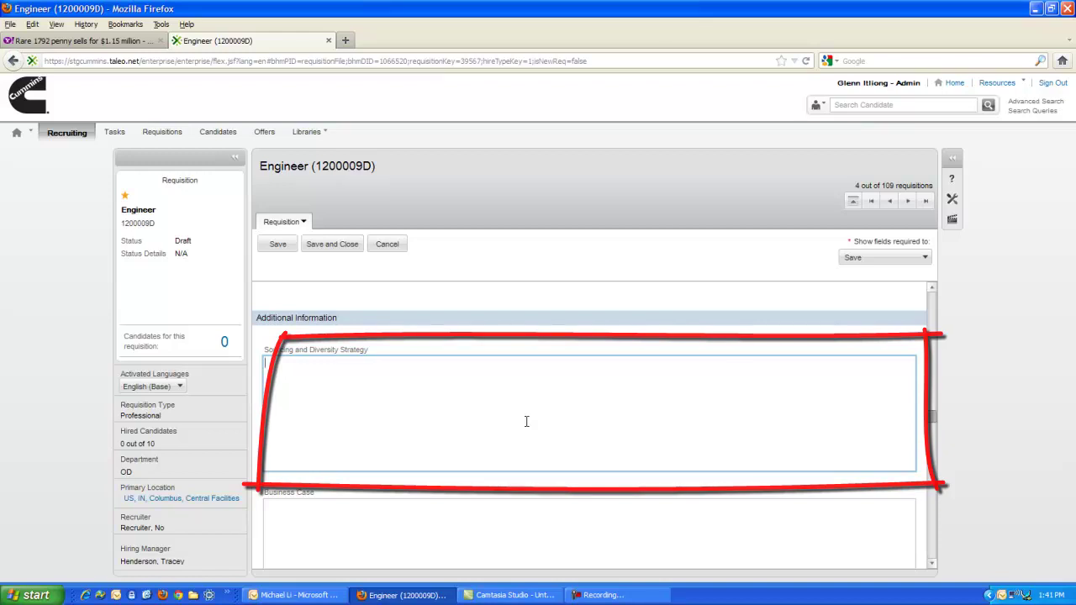
type("Will post o")
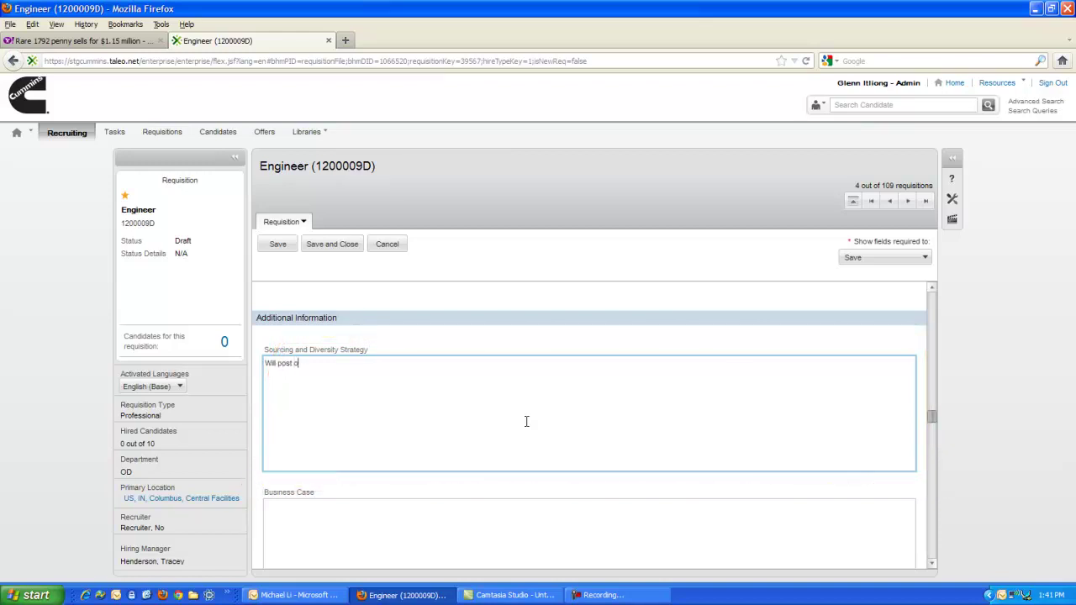
type("n Linkedin")
key("Return")
type("Will post on Employee Referral Site ")
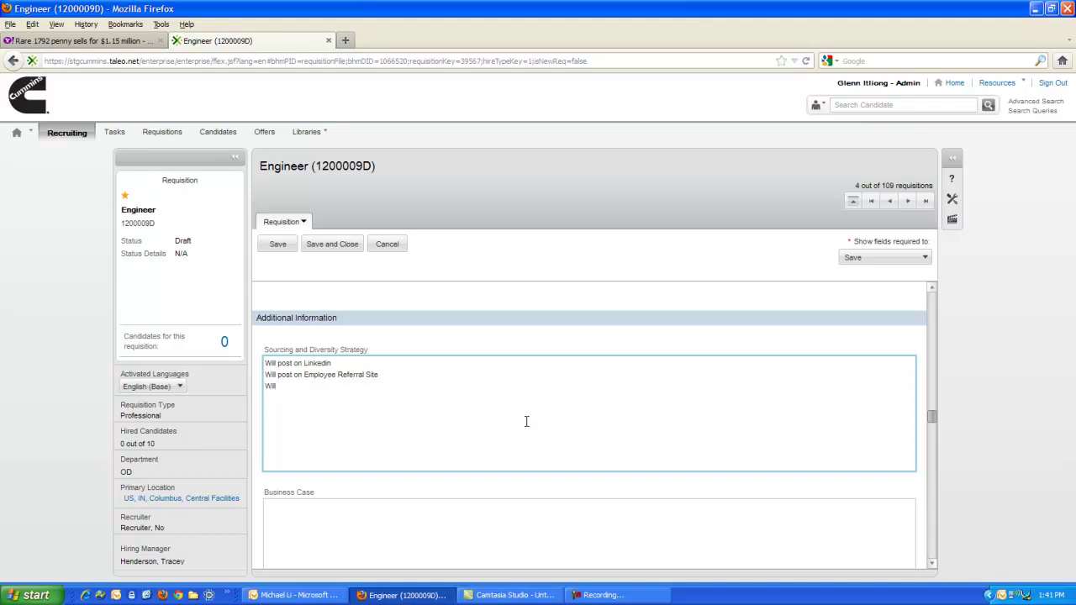
type("Will talk to you Engineering hire")
- Activate the Employee Referral Bonus option under Expenses in the Financial section
left_click(933, 561)
left_click(932, 562)
left_click(933, 562)
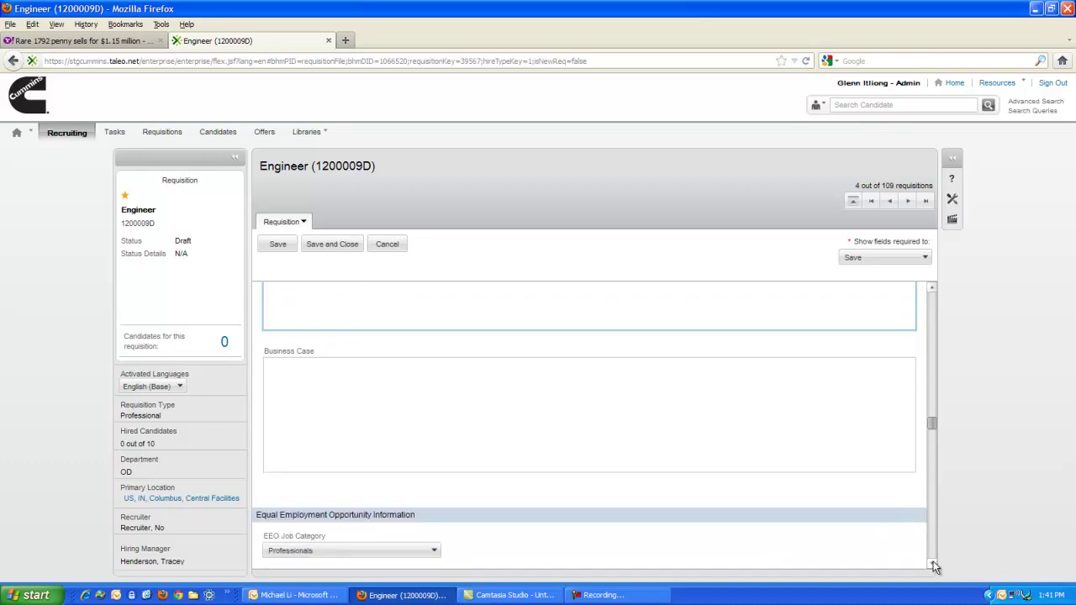
left_click(932, 564)
left_click(932, 563)
left_click(932, 563)
left_click(932, 564)
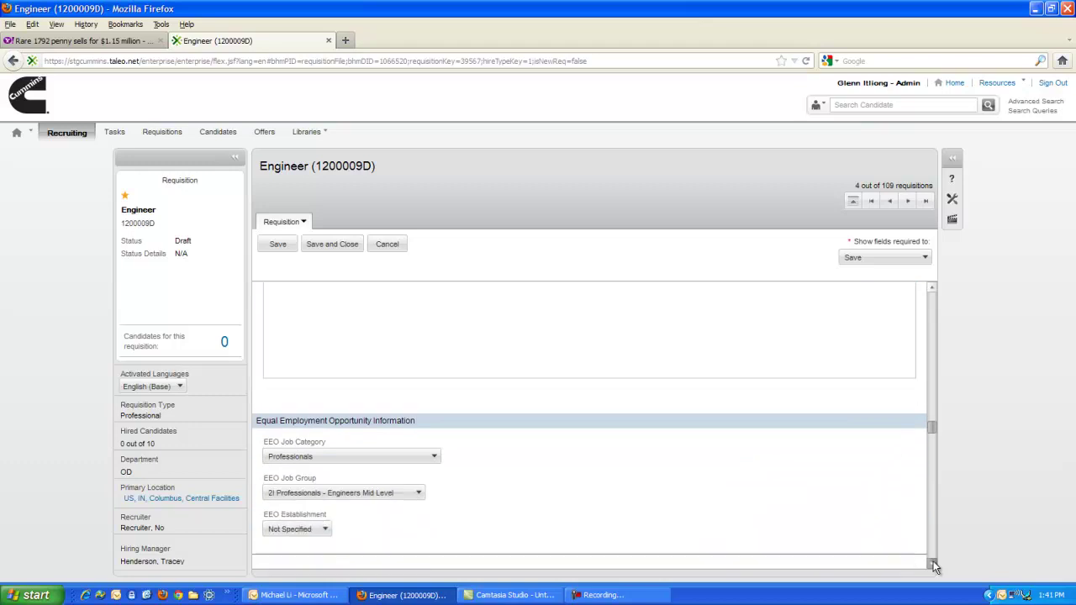
left_click(933, 563)
left_click(932, 563)
left_click(932, 563)
left_click(933, 563)
left_click(933, 563)
left_click(932, 563)
left_click(933, 563)
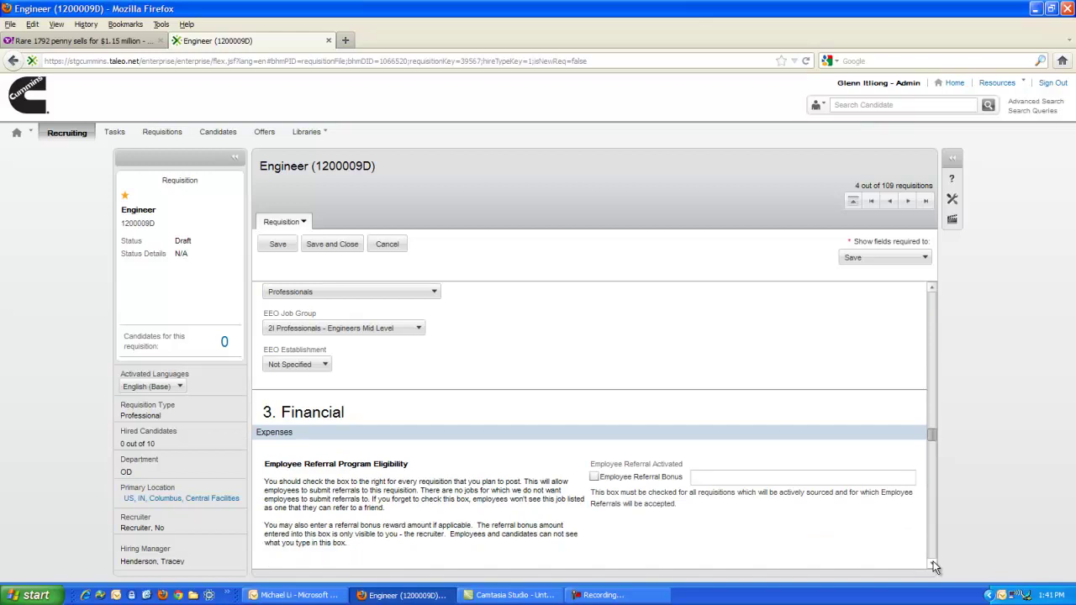
left_click(932, 563)
left_click(932, 564)
left_click(932, 564)
left_click(932, 563)
left_click(933, 563)
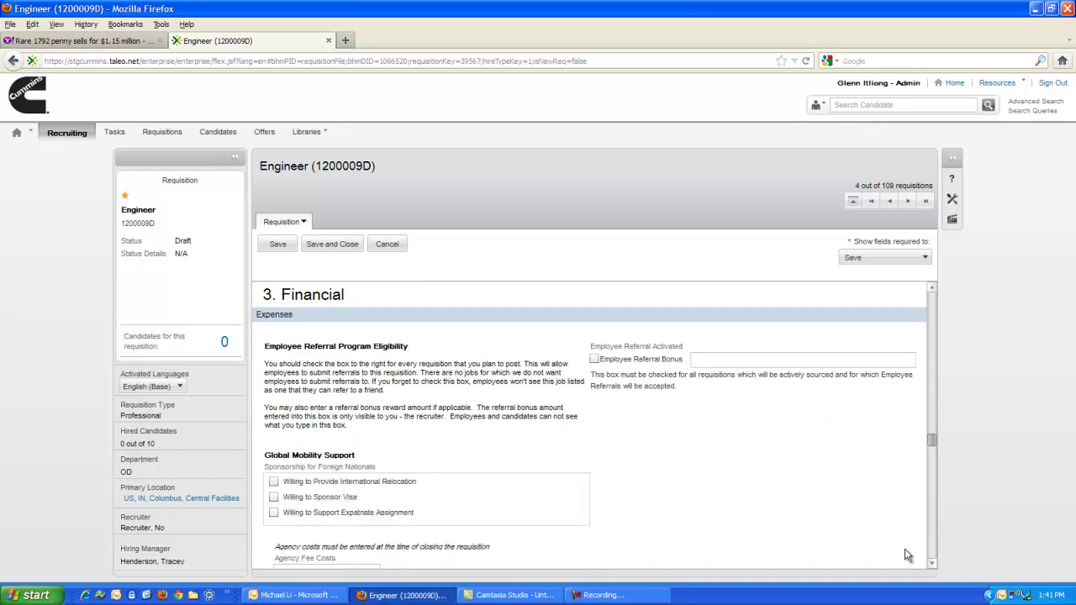
left_click(594, 359)
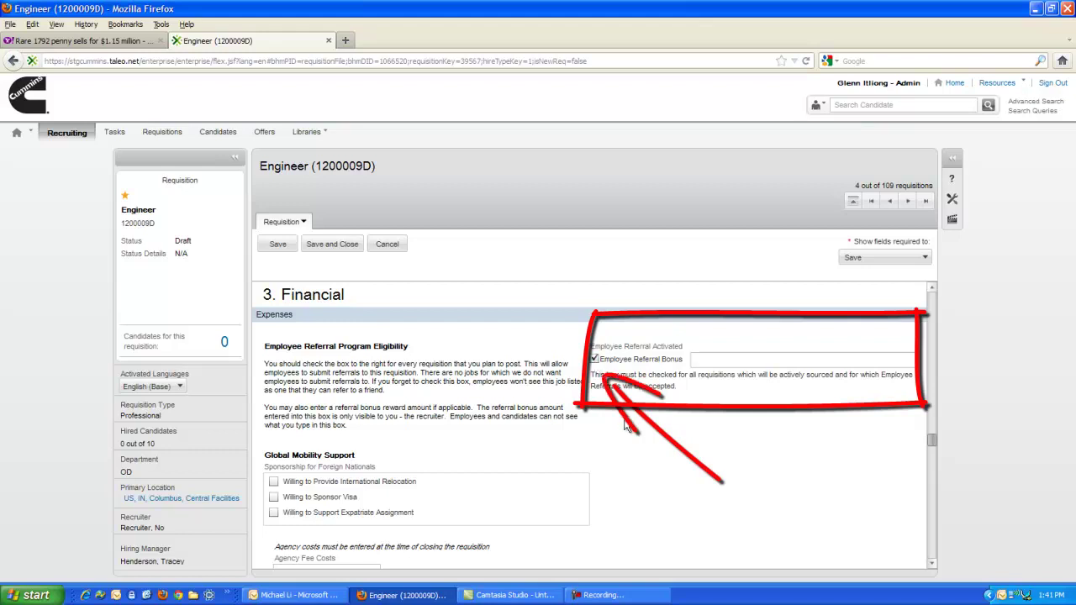
- Mark Willing to Sponsor Visa and Willing to Provide International Relocation under Sponsorship for Foreign Nationals
scroll(932, 563, "down", 3)
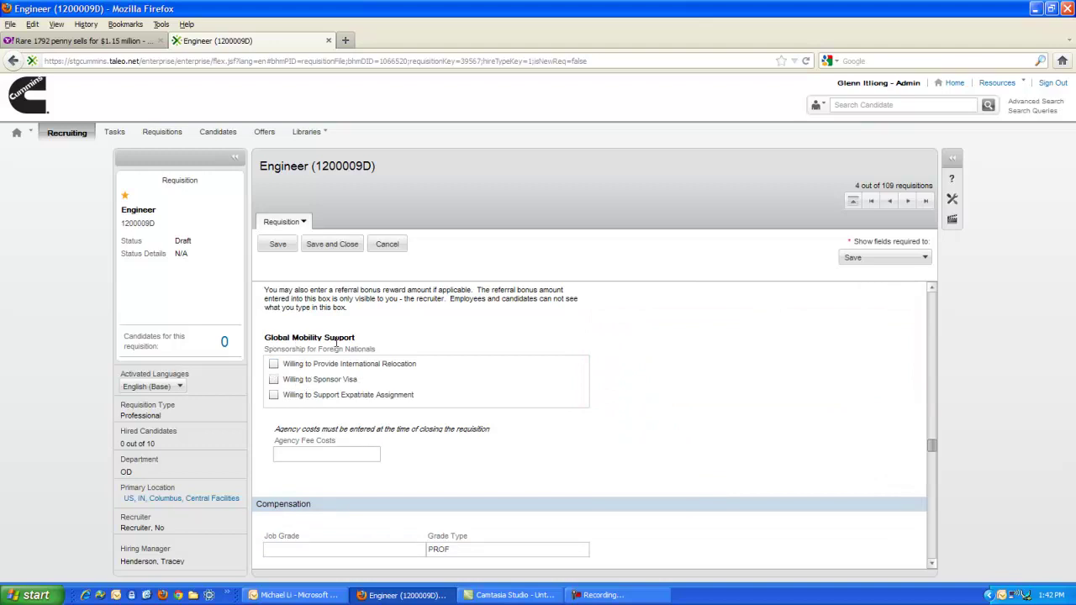
left_click(274, 380)
left_click(272, 363)
- Review the Pay Basis and Currency choices in the Compensation section without changing them
left_click(932, 564)
left_click(932, 564)
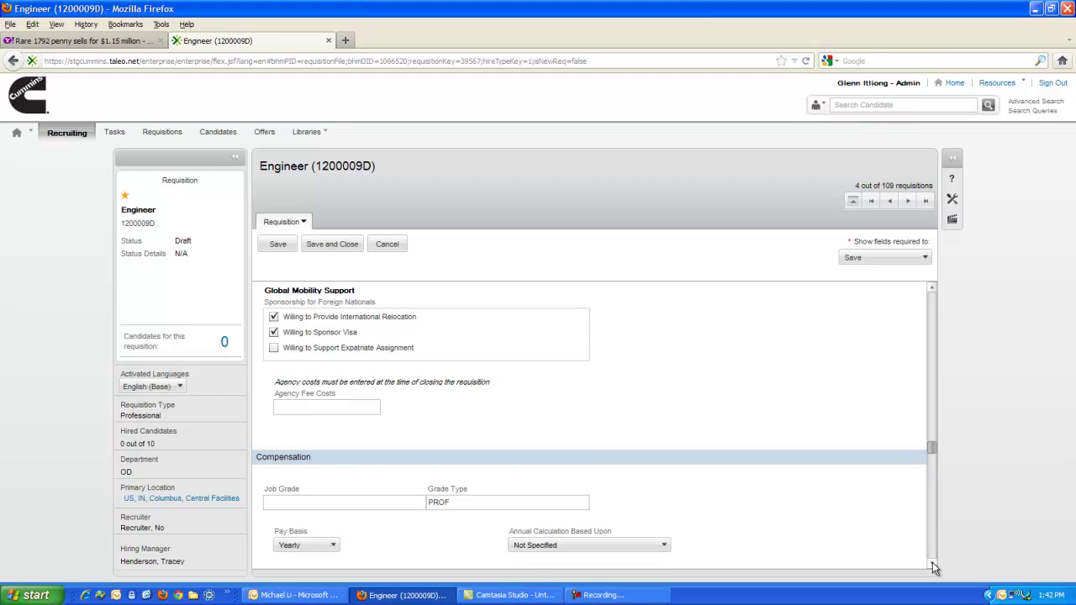
left_click(933, 564)
left_click(933, 564)
left_click(932, 565)
left_click(932, 564)
left_click(933, 564)
left_click(933, 564)
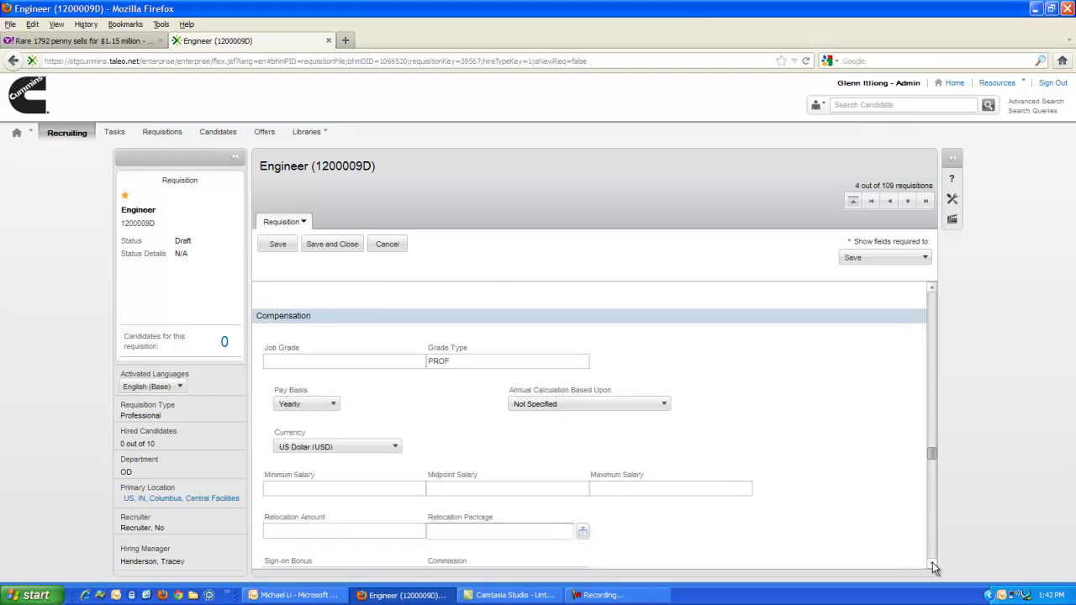
left_click(933, 564)
left_click(932, 564)
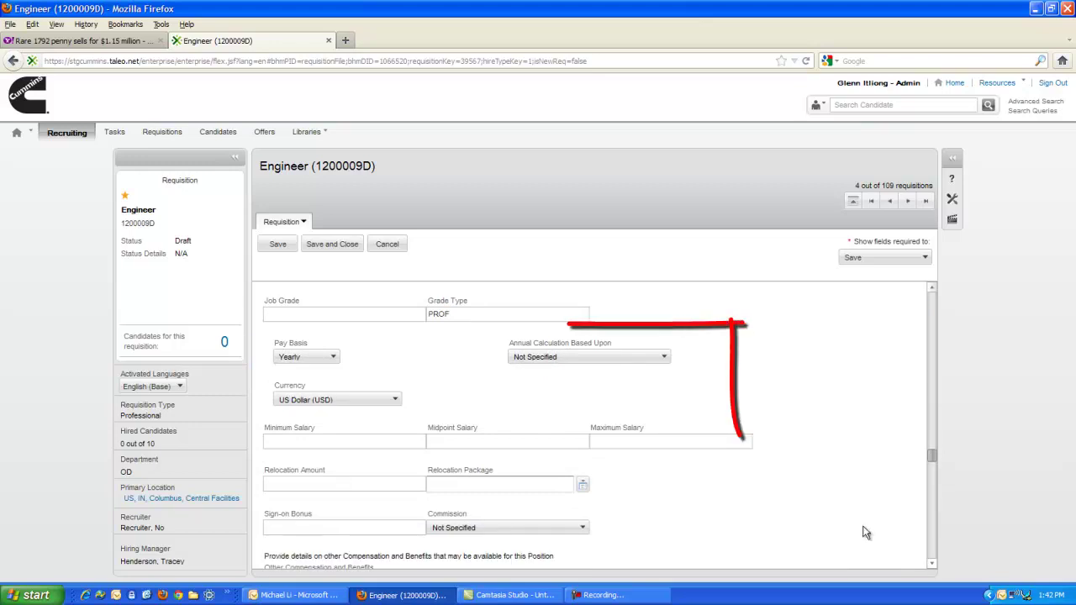
left_click(334, 357)
left_click(334, 359)
left_click(385, 404)
left_click(385, 404)
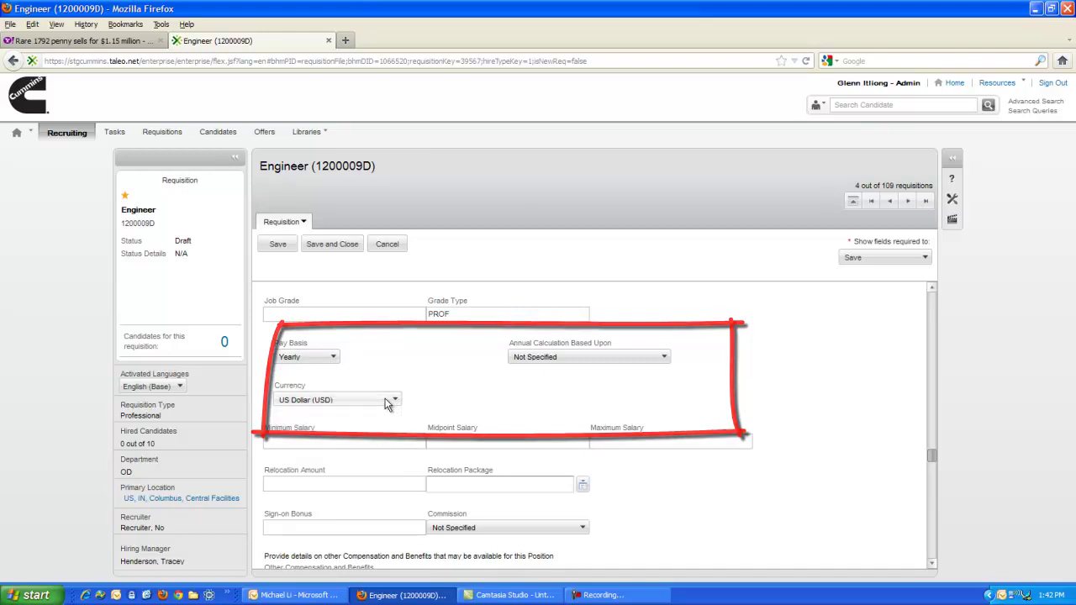
left_click(385, 404)
left_click(385, 399)
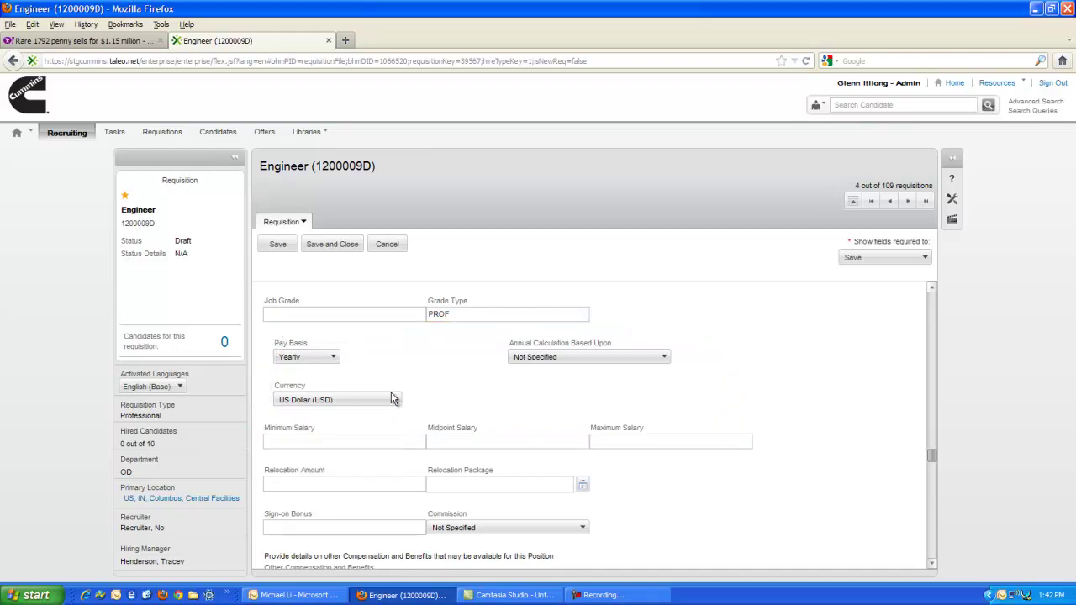
- Examine how the Descriptions section is divided into Internal Description and External Description
left_click(931, 563)
left_click_drag(931, 563, 931, 566)
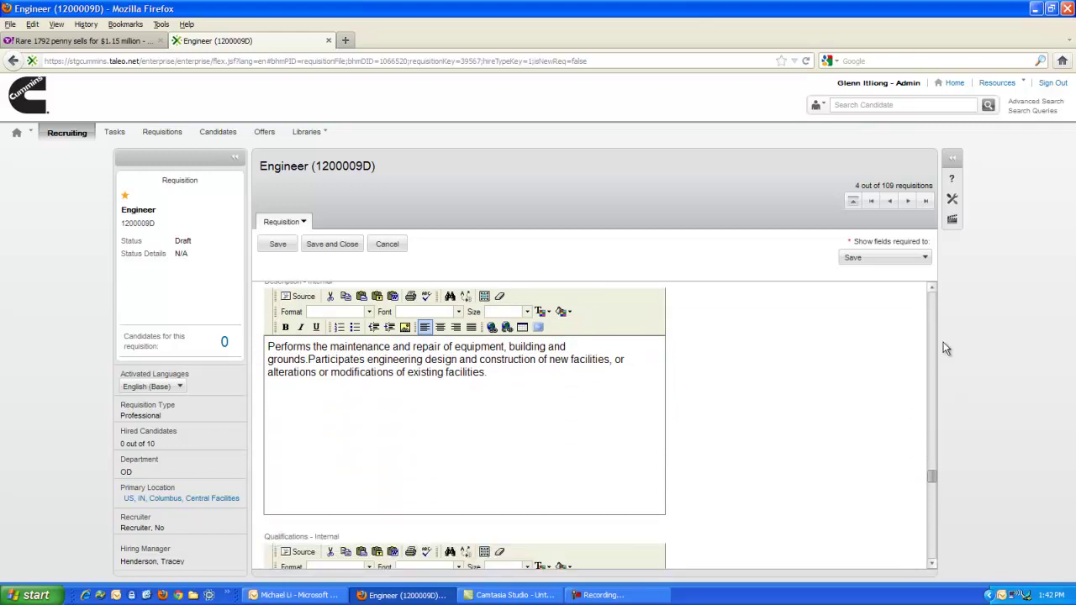
left_click(931, 287)
left_click(931, 288)
left_click(932, 288)
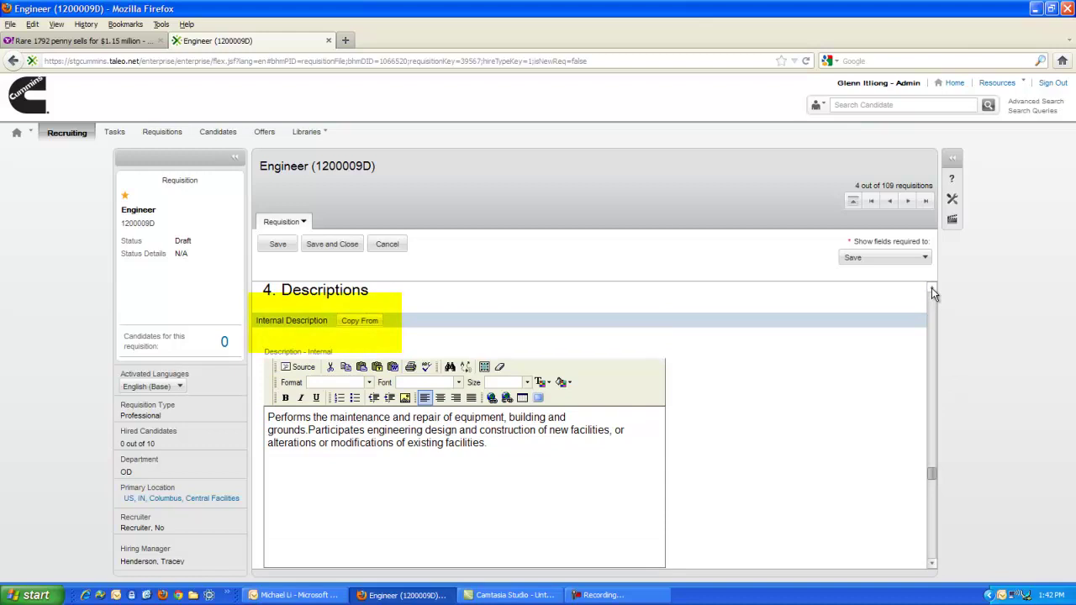
left_click(932, 288)
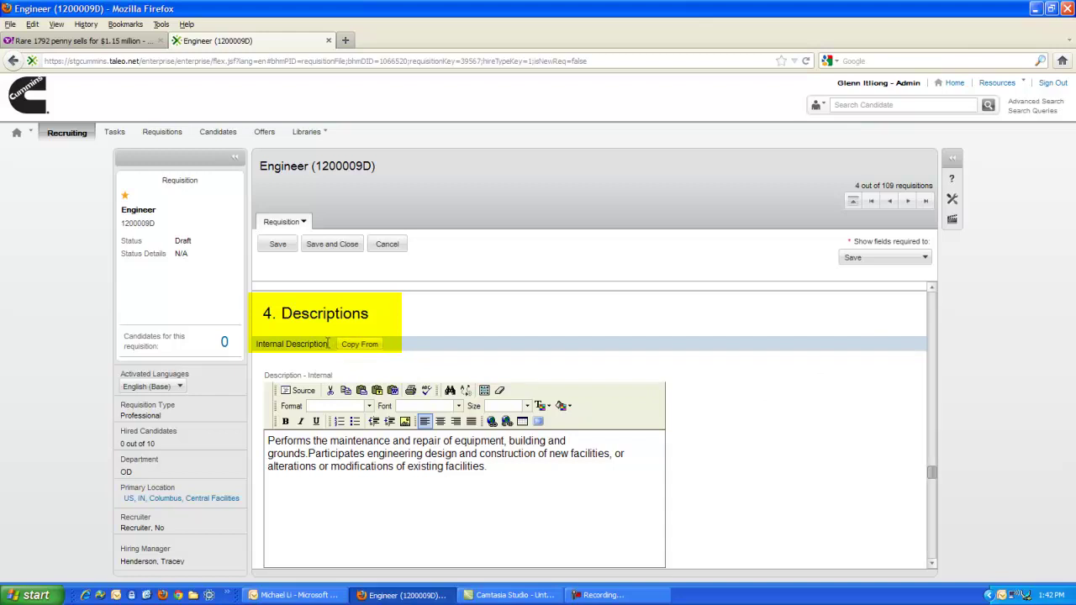
left_click(933, 565)
left_click(933, 565)
left_click(933, 565)
left_click(934, 565)
left_click(933, 565)
left_click(933, 565)
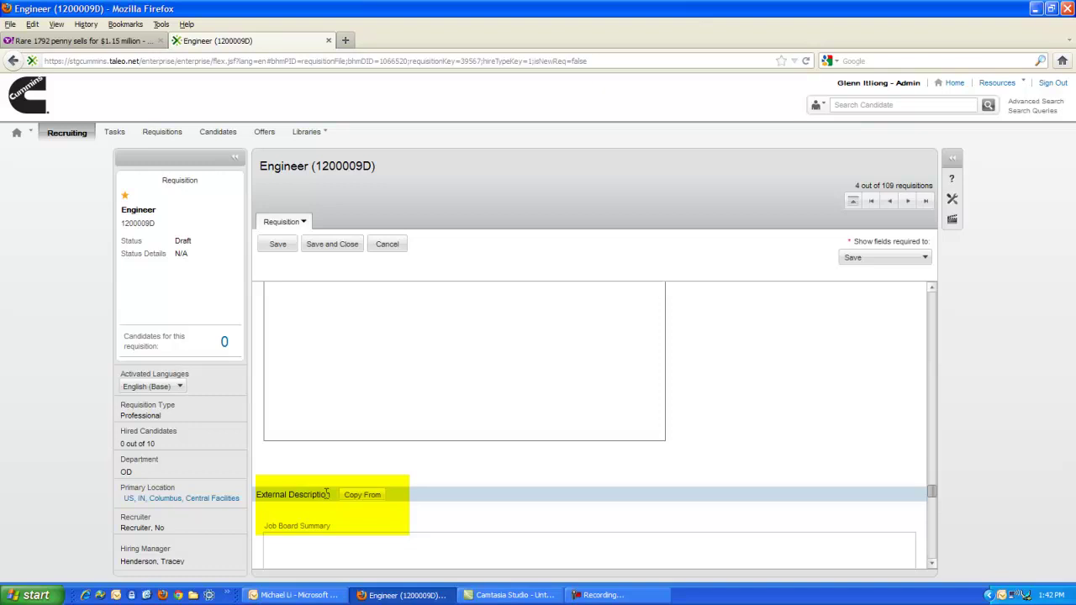
left_click_drag(327, 495, 198, 492)
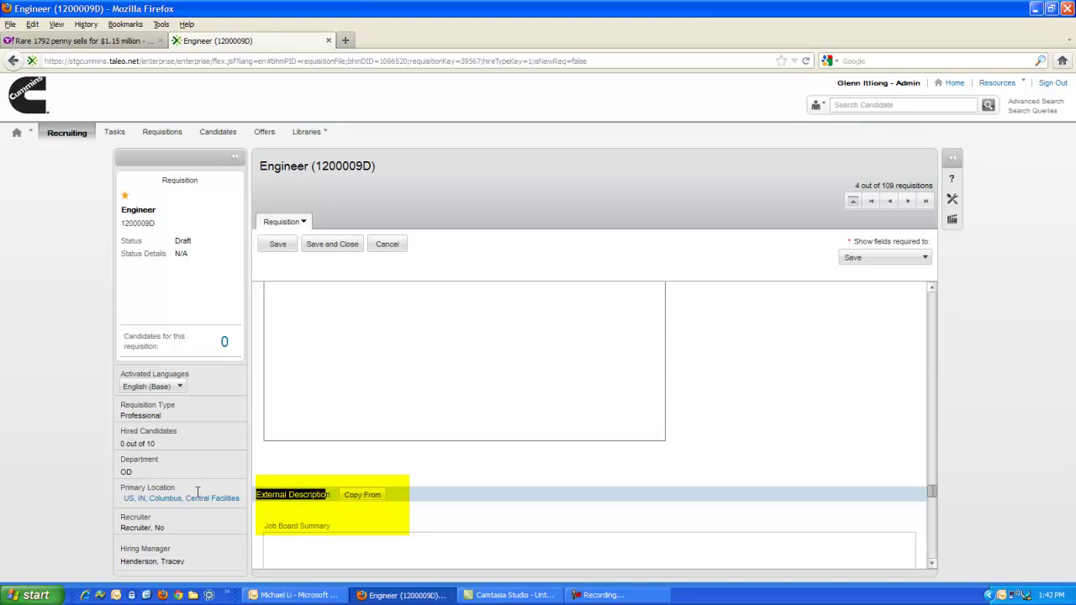
- Look over the Description and Qualifications fields within the Internal Description part
left_click(932, 288)
left_click(931, 288)
left_click(931, 288)
left_click(932, 288)
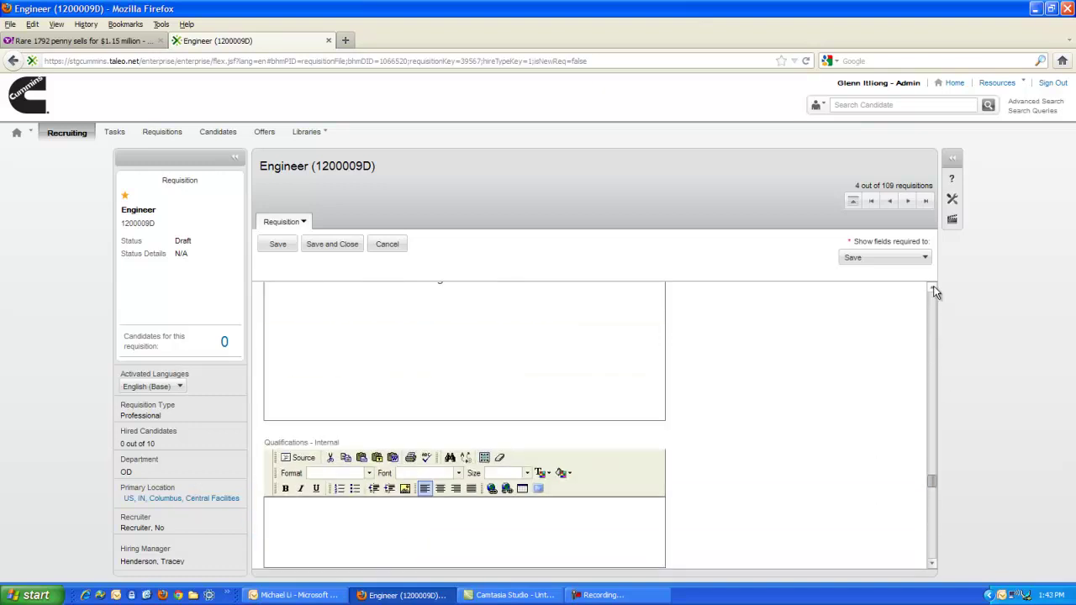
left_click(932, 288)
left_click(932, 288)
left_click(931, 289)
left_click(931, 288)
left_click(932, 288)
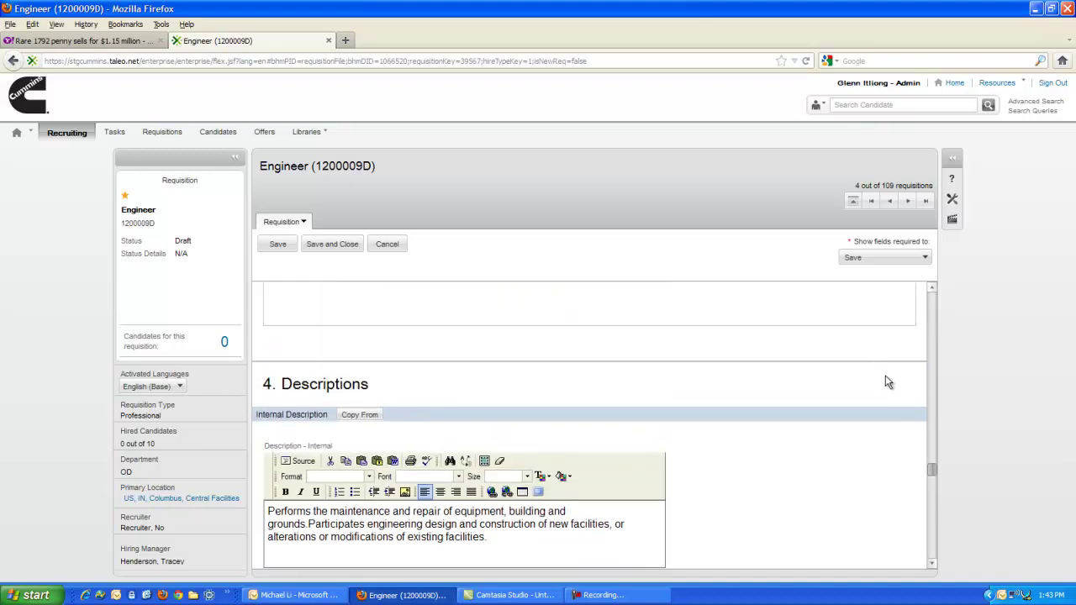
left_click_drag(305, 446, 245, 441)
scroll(931, 568, "down", 5)
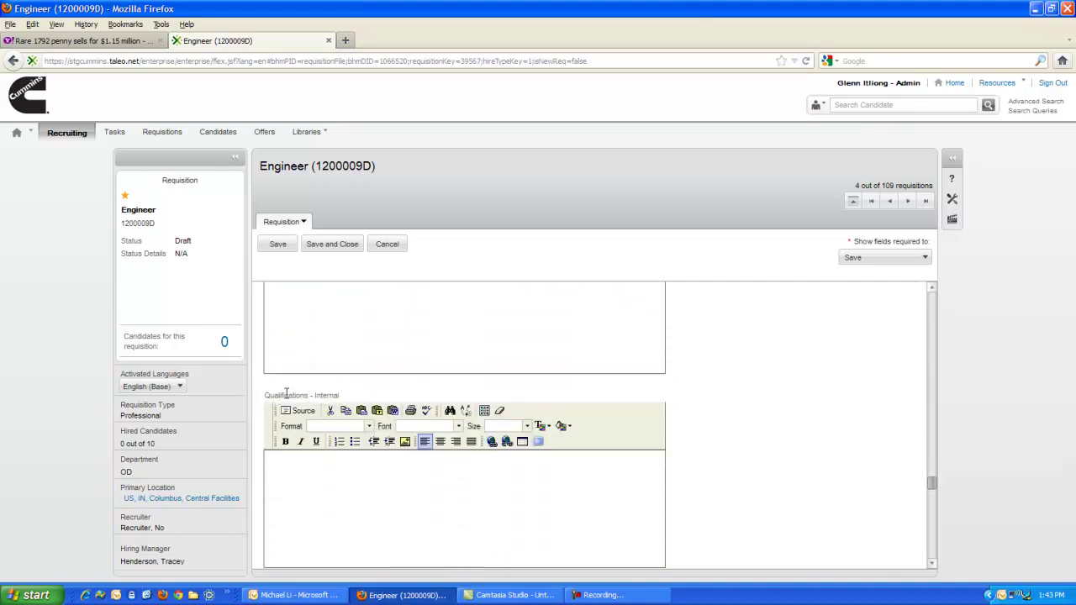
left_click_drag(310, 395, 264, 395)
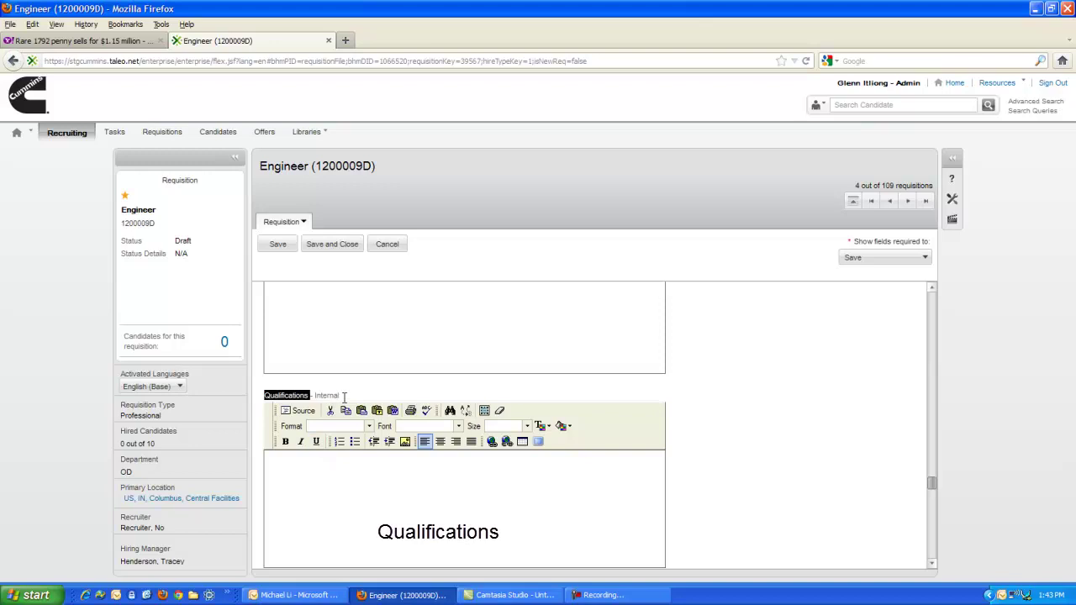
- Fill in the internal Qualifications with "- Must have experience in a Mechanical Engineering environment" and "- Diesel Engine Experience preferred" on separate lines
left_click(311, 475)
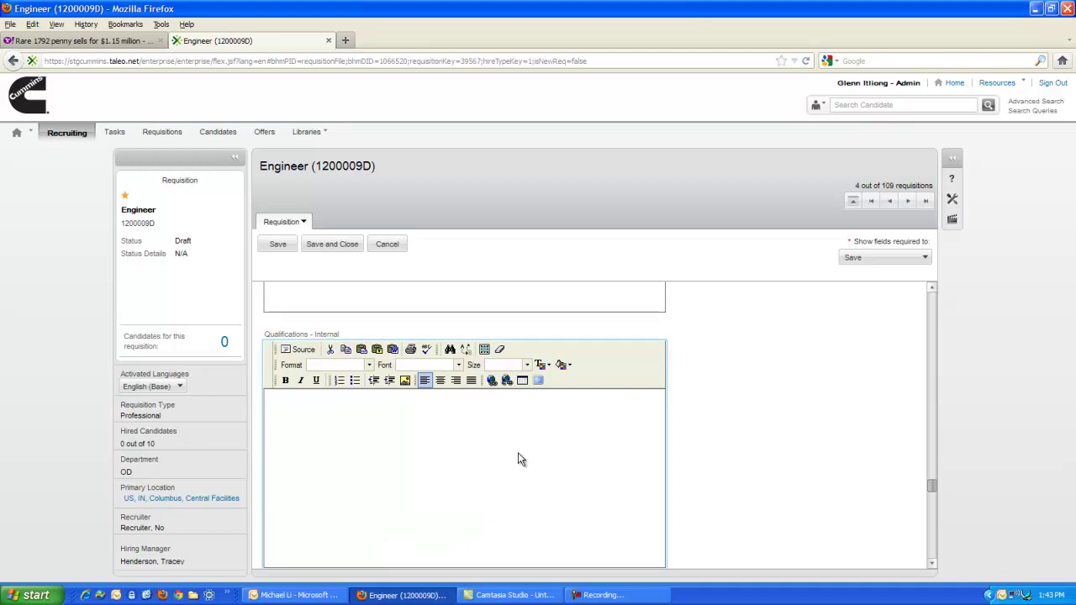
type("- Must have experience in a Mec")
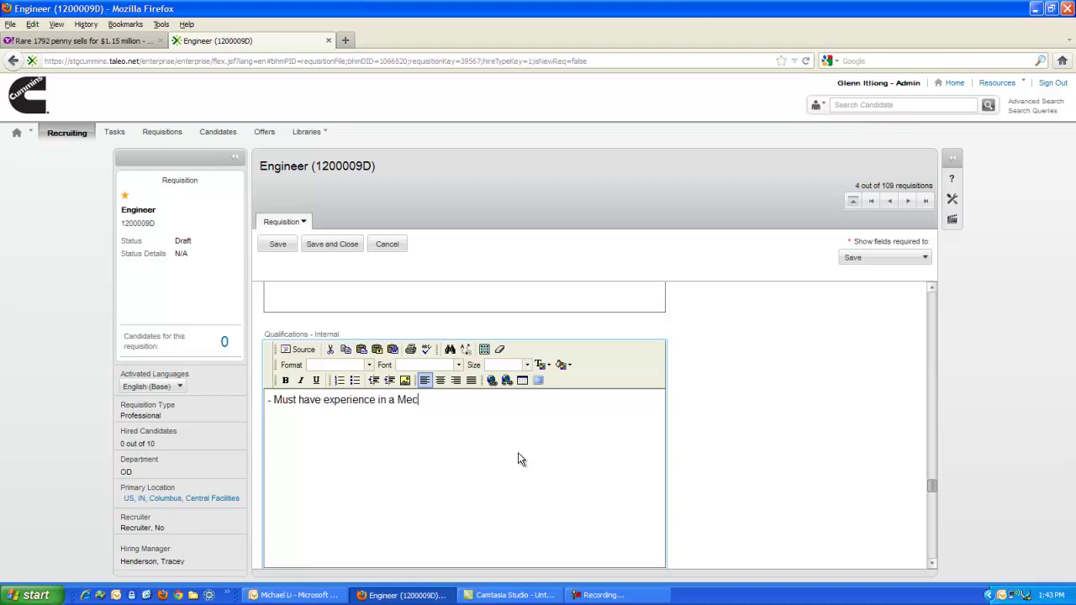
type("hanical Engineering ")
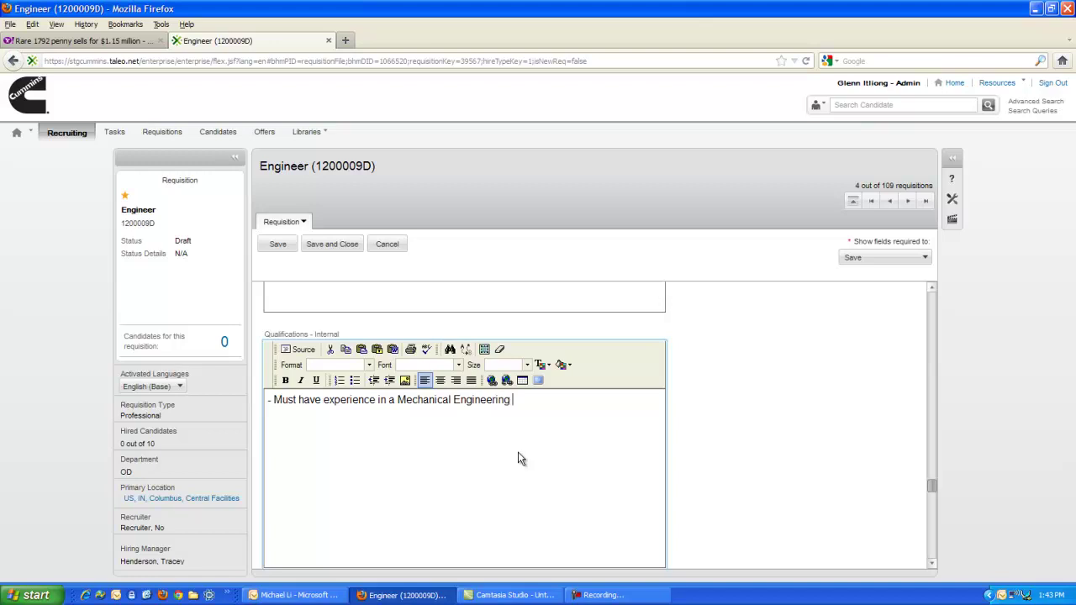
type("environment ")
type("- Diesel E")
type("ngine Experie")
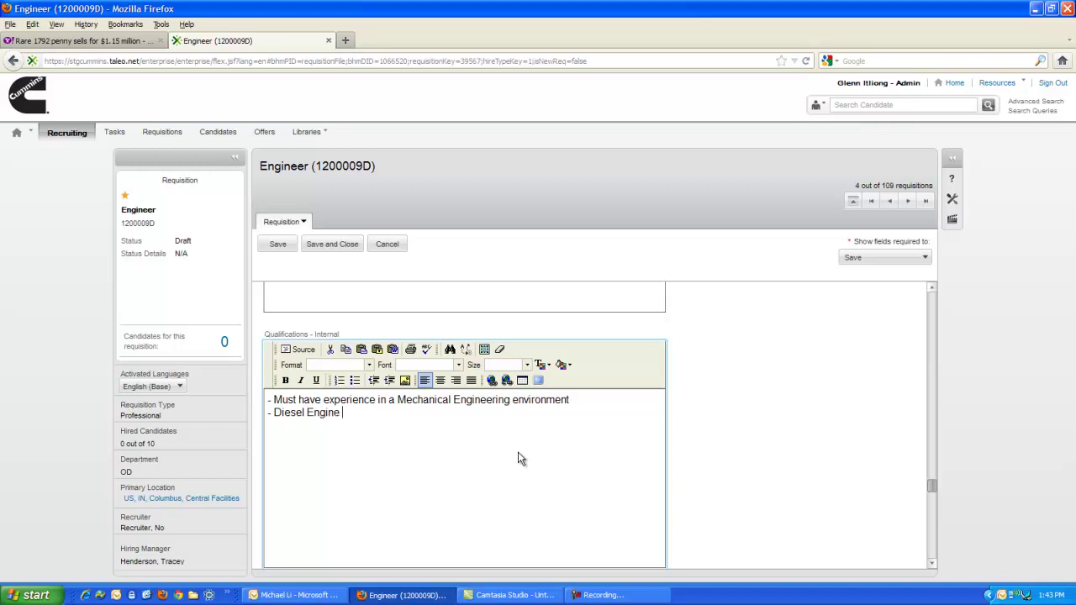
type("preferred")
left_click(933, 565)
left_click(933, 564)
left_click(933, 564)
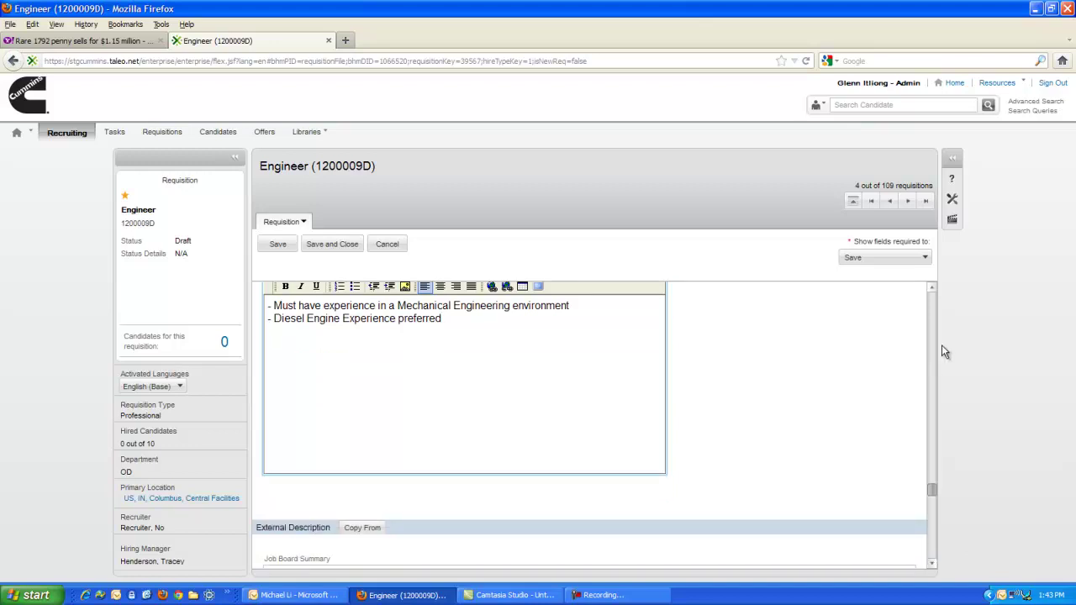
- Try to copy the internal Description and Qualifications into the external fields and the remaining languages' internal fields, pasting only where fields are empty
left_click(934, 565)
left_click(933, 561)
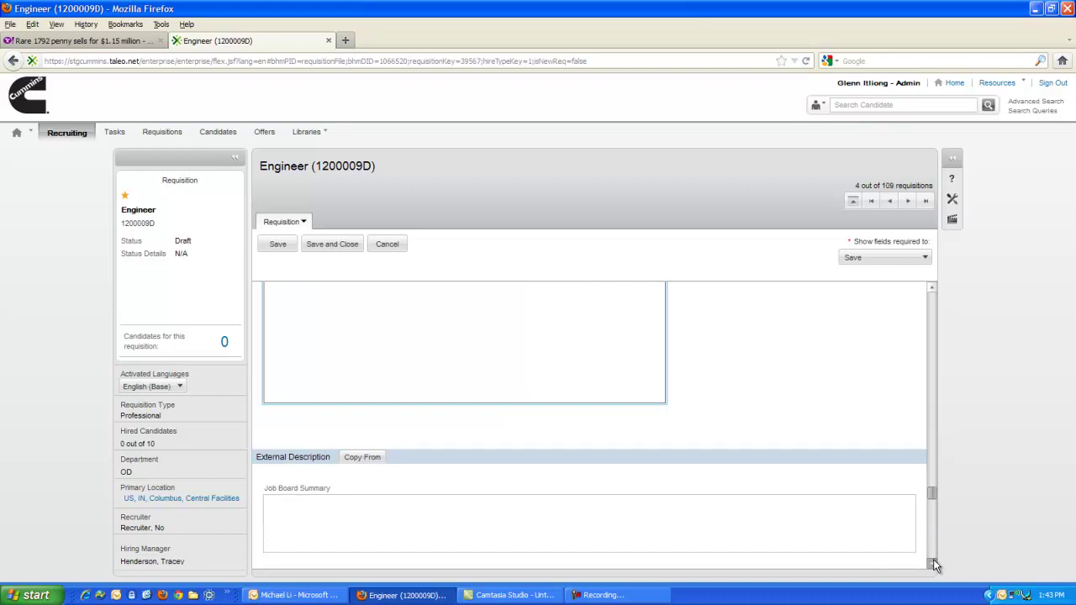
left_click(933, 561)
left_click(933, 560)
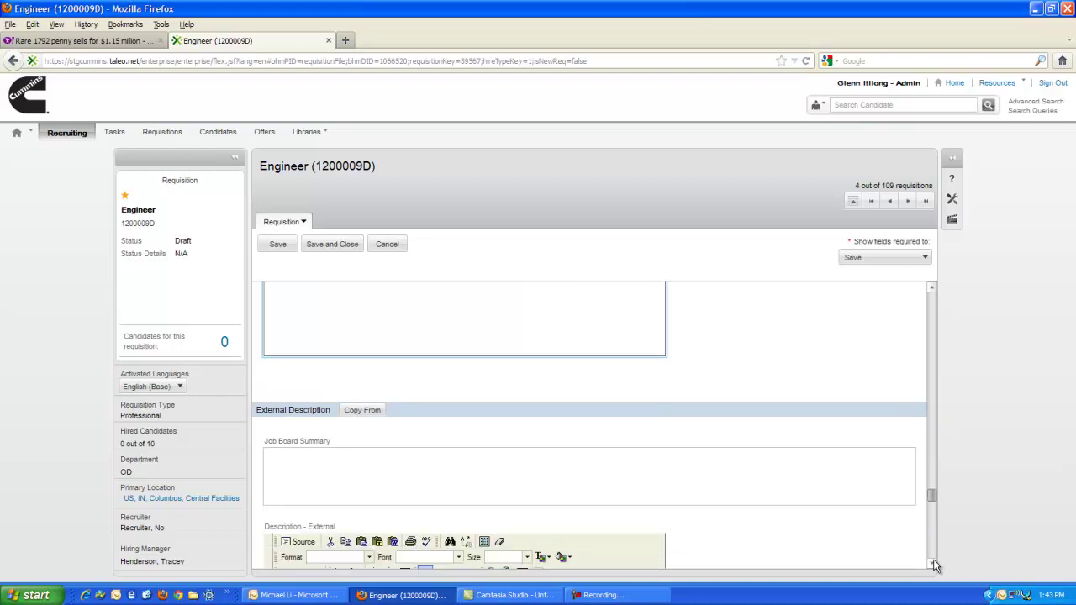
left_click(933, 561)
left_click(934, 561)
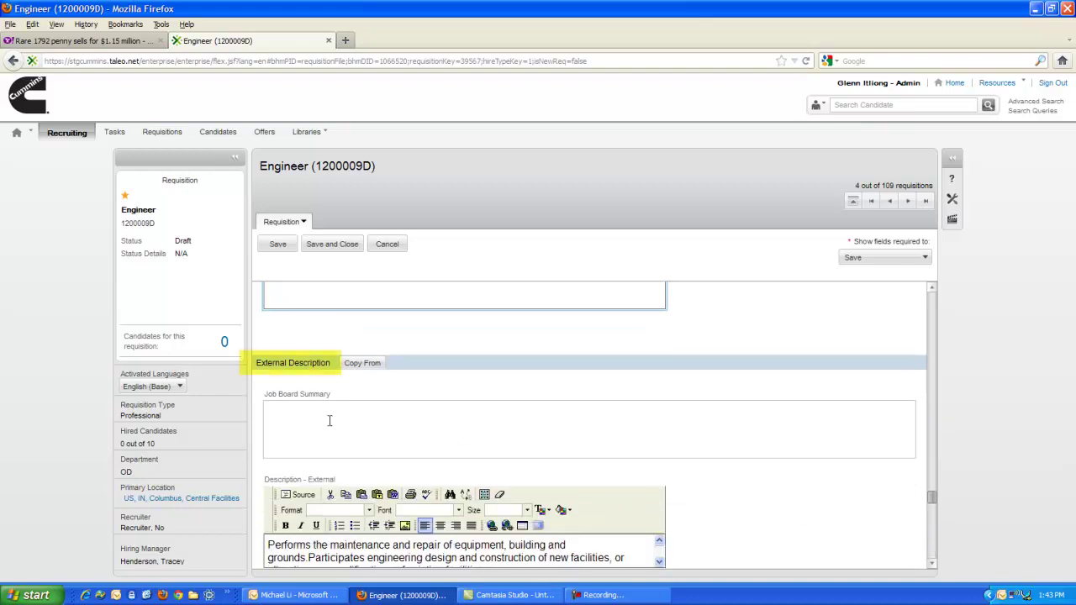
left_click(361, 364)
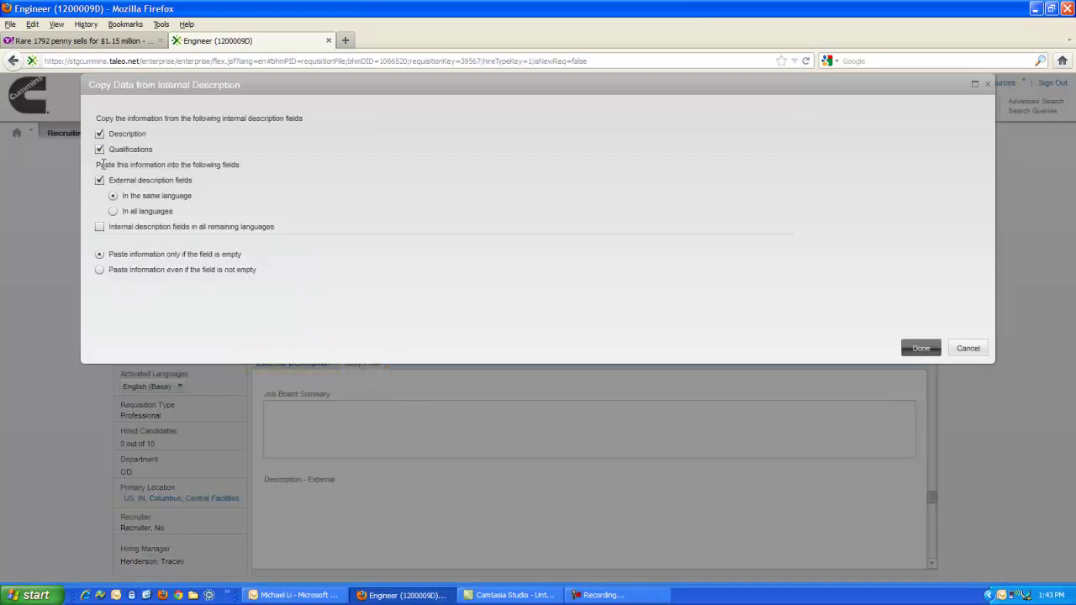
left_click(100, 228)
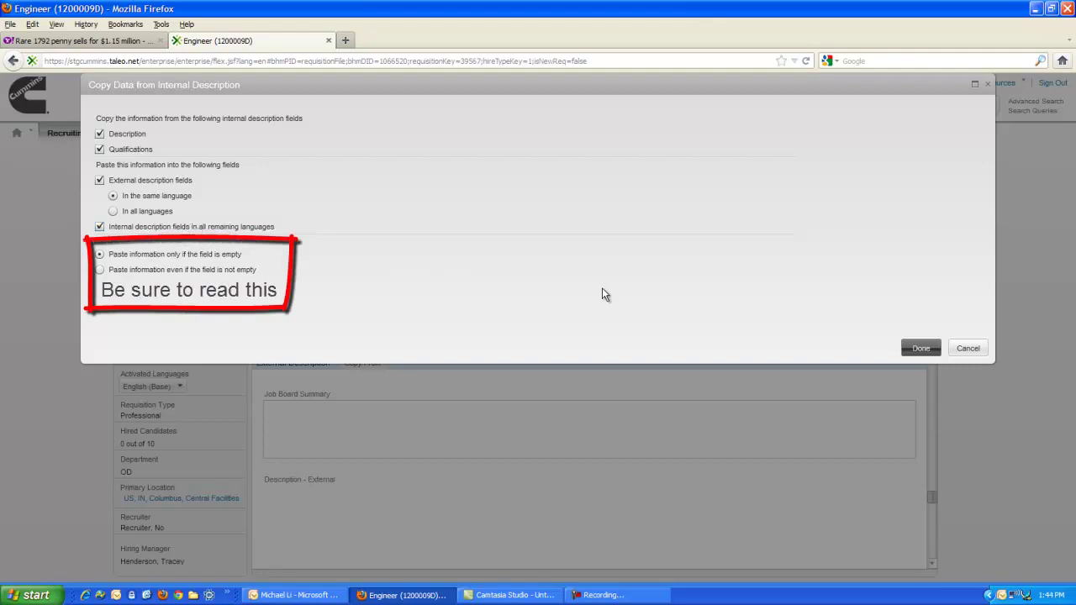
left_click(921, 348)
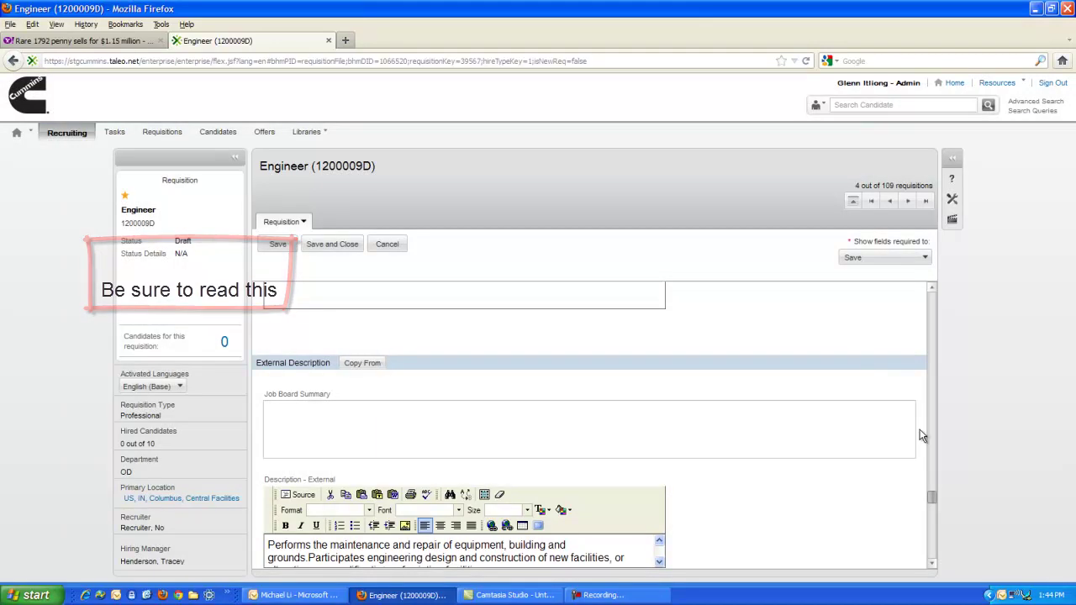
- Fill in the Job Board Summary with "Cummins is one of the worlds leading manufacturers of Diesel engines."
left_click(574, 435)
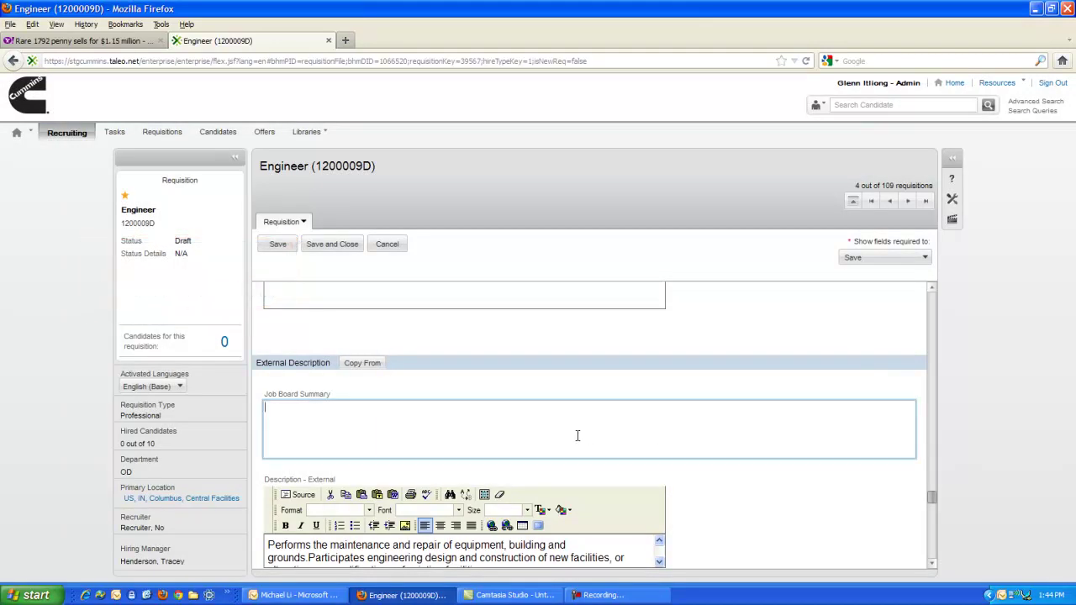
left_click_drag(332, 393, 265, 393)
key("ctrl+c")
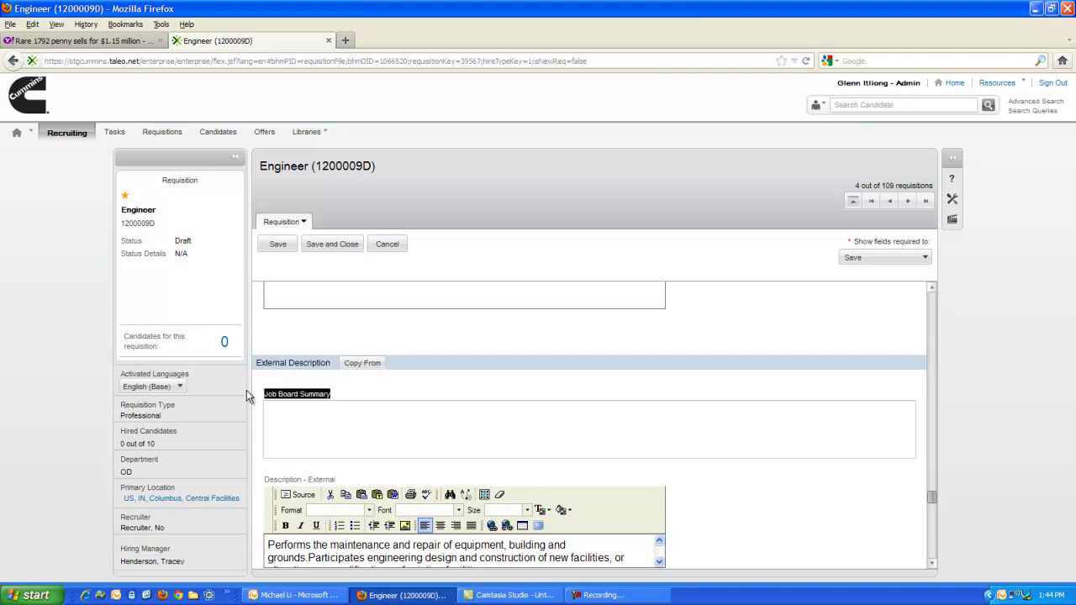
left_click(297, 407)
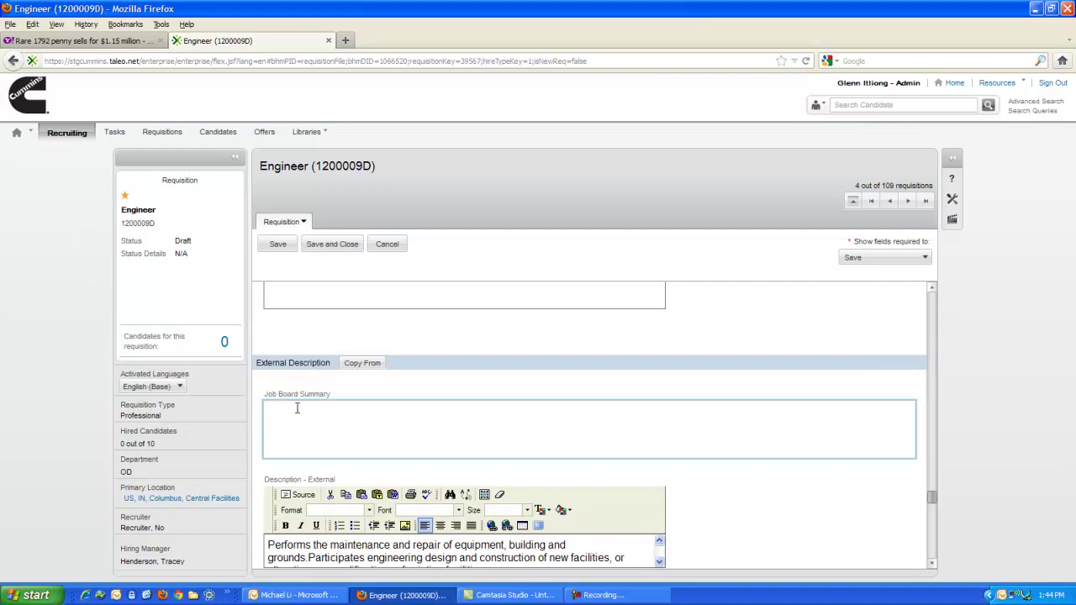
key("ctrl+v")
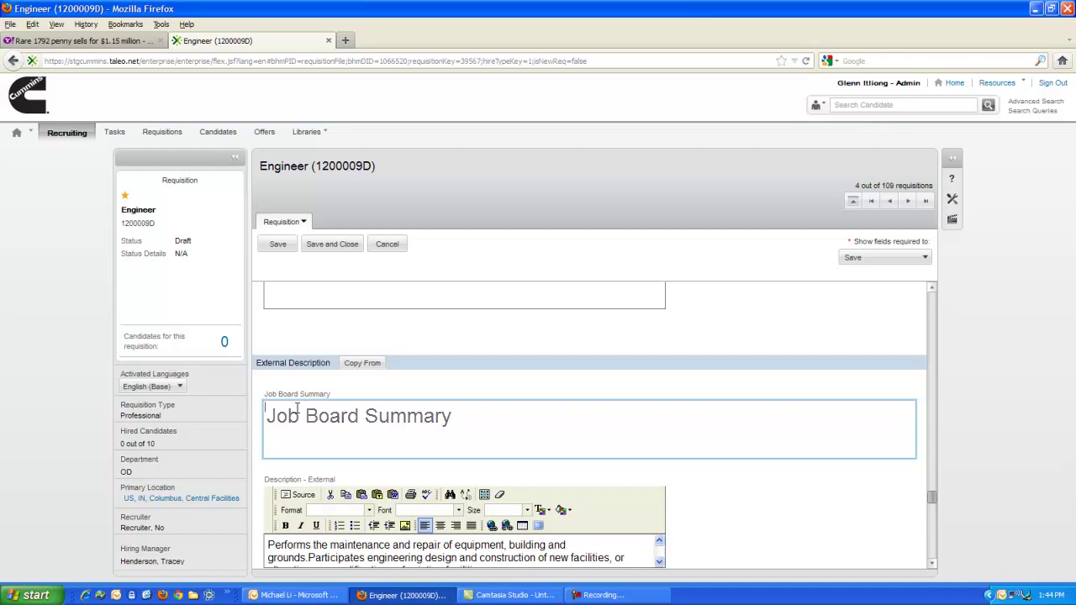
type("Cummins")
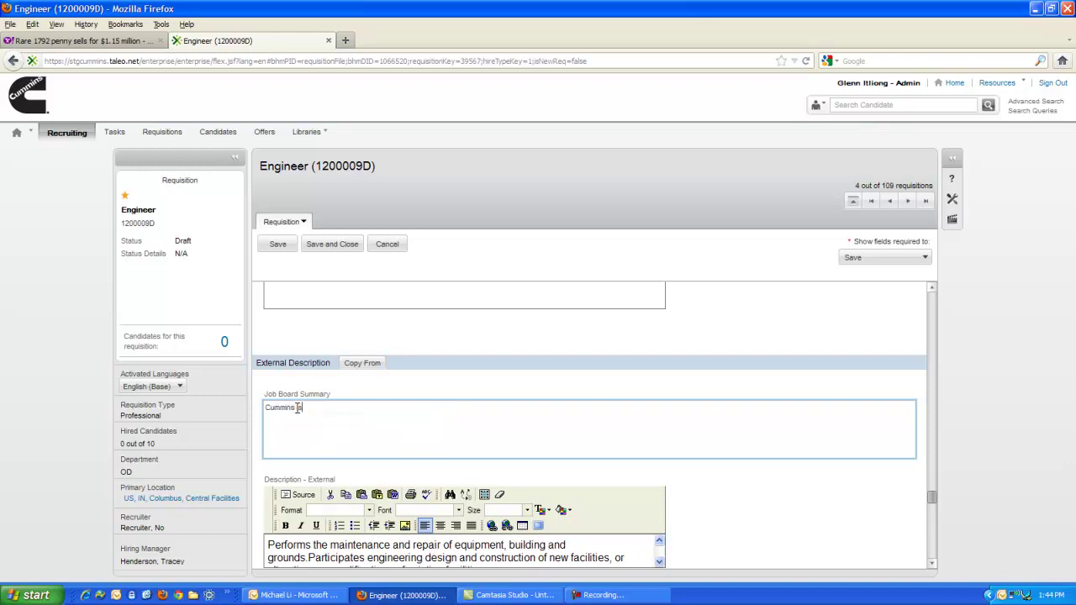
type(" is one of the worlds leading manufacturers of Diesel engines.")
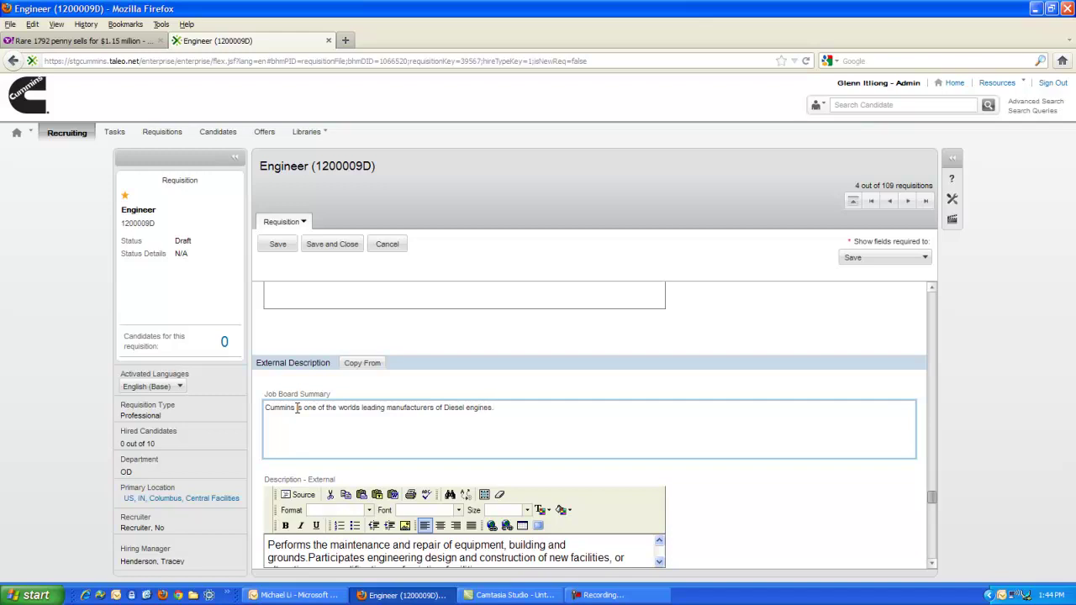
- Review the external Description and Qualifications fields to check whether the internal text was copied over
left_click(933, 564)
left_click(932, 564)
left_click(933, 564)
left_click(933, 564)
left_click(932, 564)
left_click(933, 564)
left_click(933, 564)
left_click(933, 565)
left_click(932, 564)
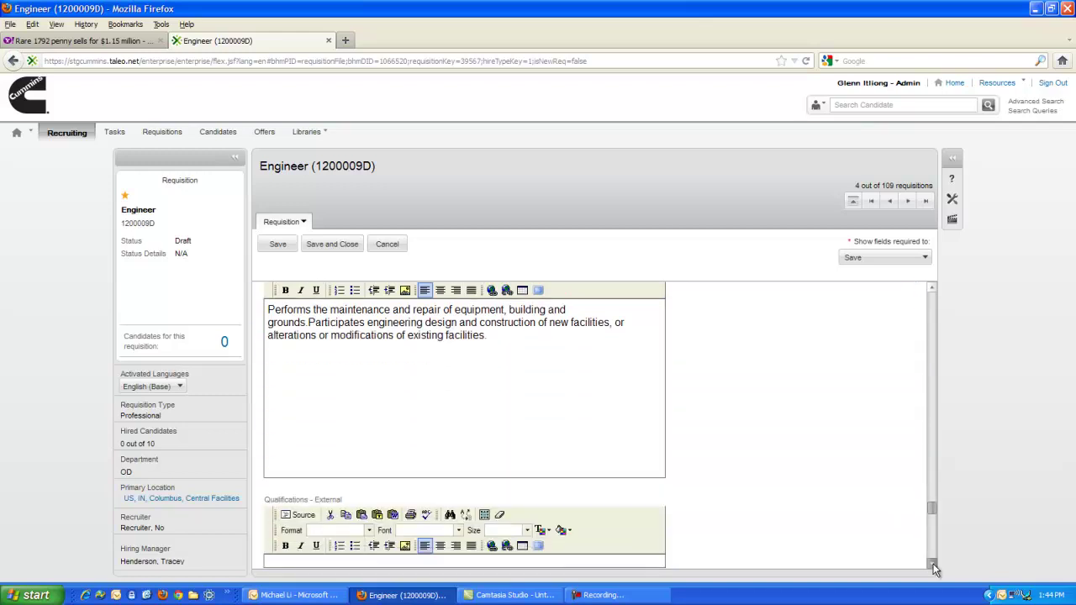
left_click(933, 564)
left_click(933, 564)
left_click(933, 565)
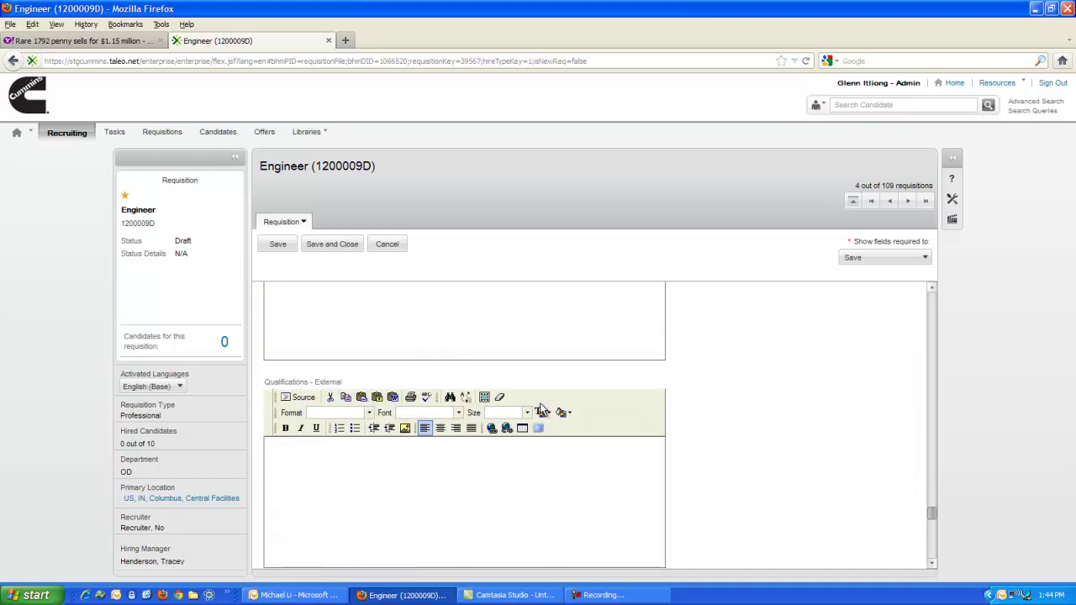
left_click(931, 288)
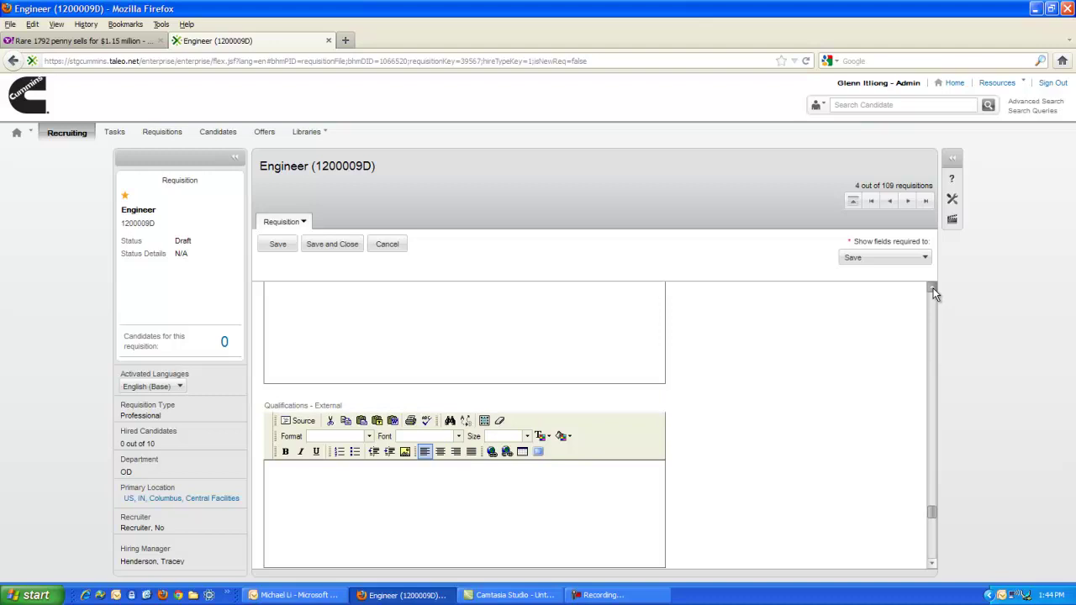
left_click(932, 287)
left_click(931, 287)
left_click(932, 287)
left_click(931, 287)
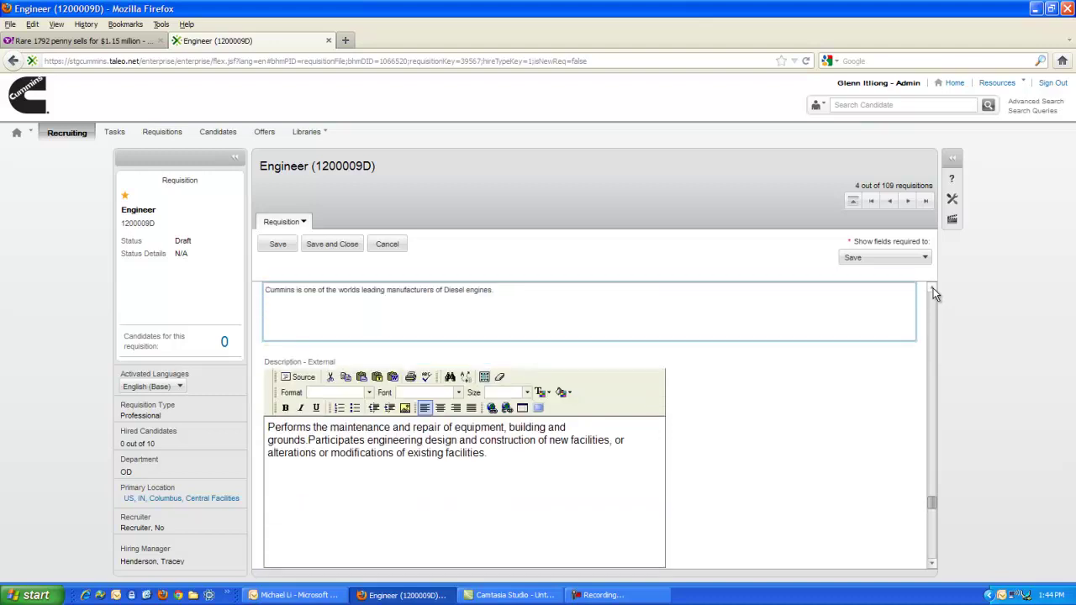
left_click(931, 288)
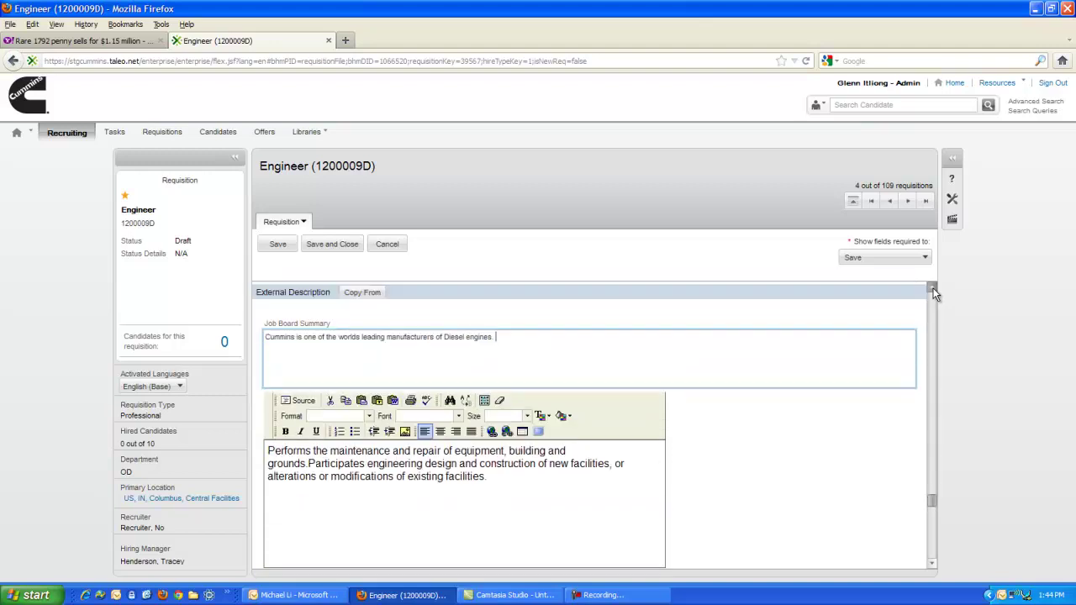
- Recheck the contents of the Qualifications - External field
left_click(931, 562)
left_click(932, 563)
left_click(932, 562)
left_click(931, 562)
left_click(932, 563)
left_click(932, 562)
left_click(931, 562)
left_click(932, 563)
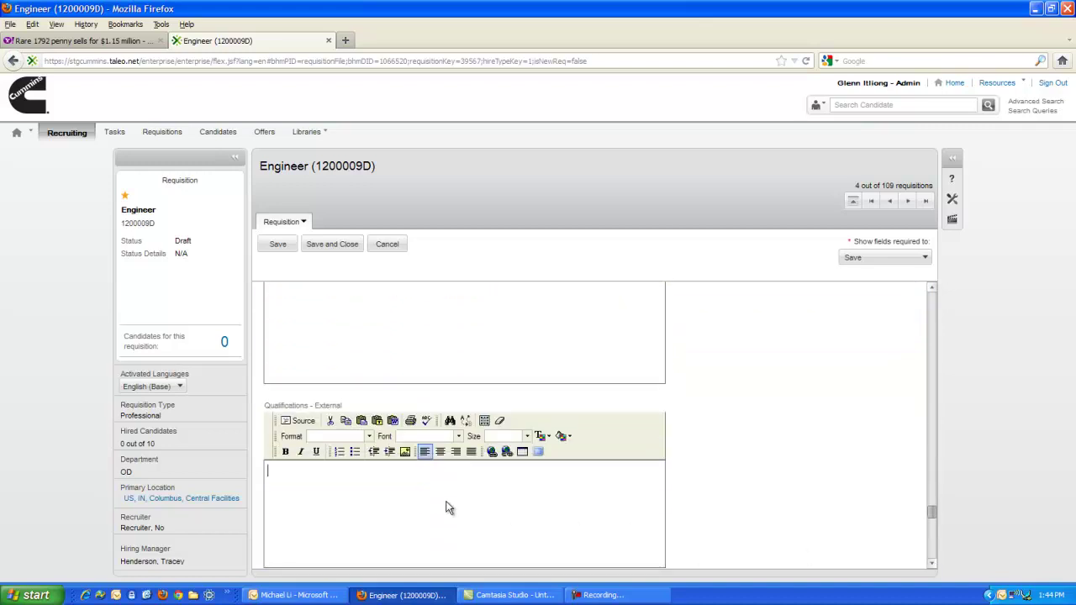
scroll(505, 497, "down", 2)
- Copy the internal Description and Qualifications into the external fields in the same language, pasting even if the fields are not empty
left_click(931, 289)
left_click(931, 288)
left_click(932, 288)
left_click(931, 289)
left_click(932, 289)
left_click(931, 288)
left_click(932, 289)
left_click(931, 288)
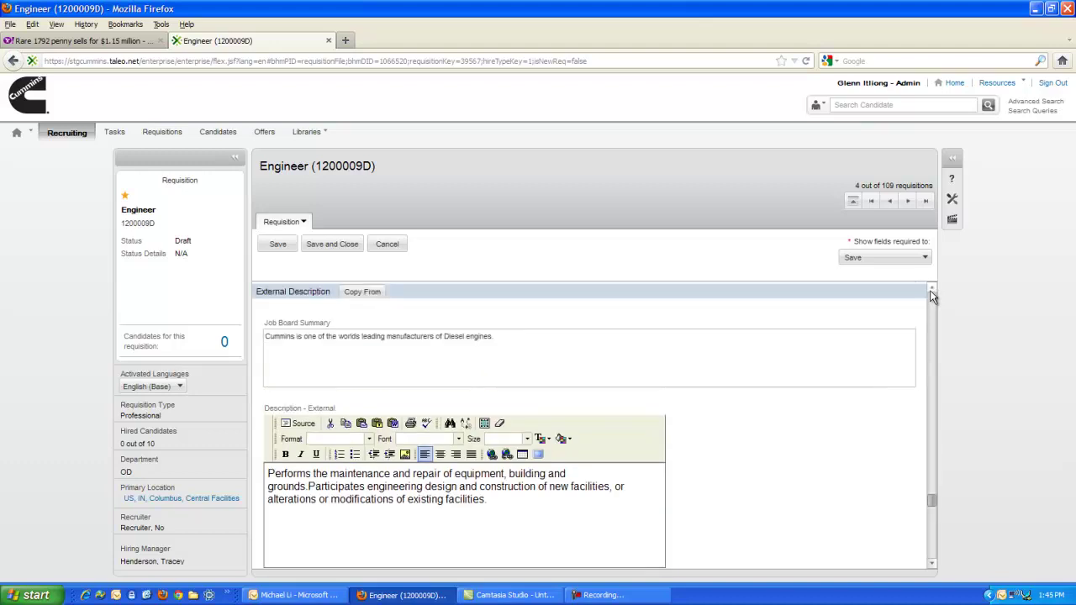
left_click(932, 289)
left_click(364, 316)
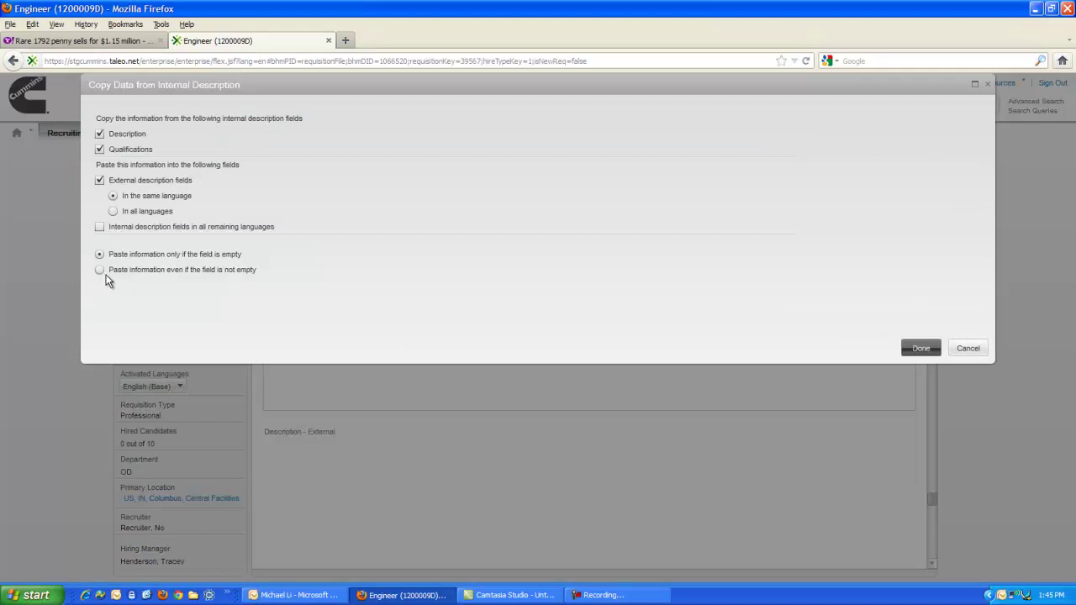
left_click(100, 269)
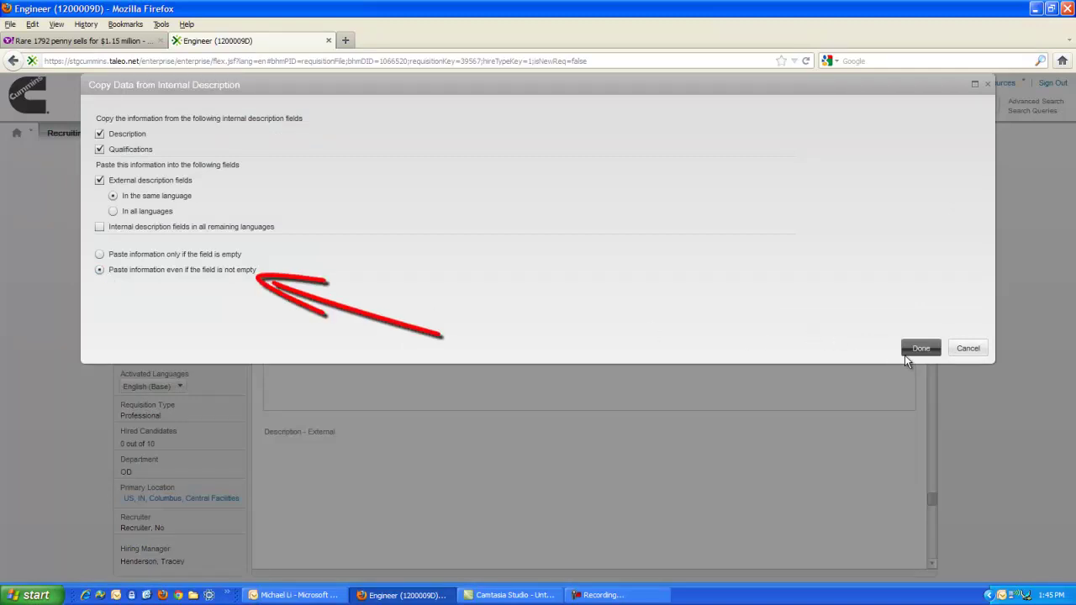
left_click(920, 349)
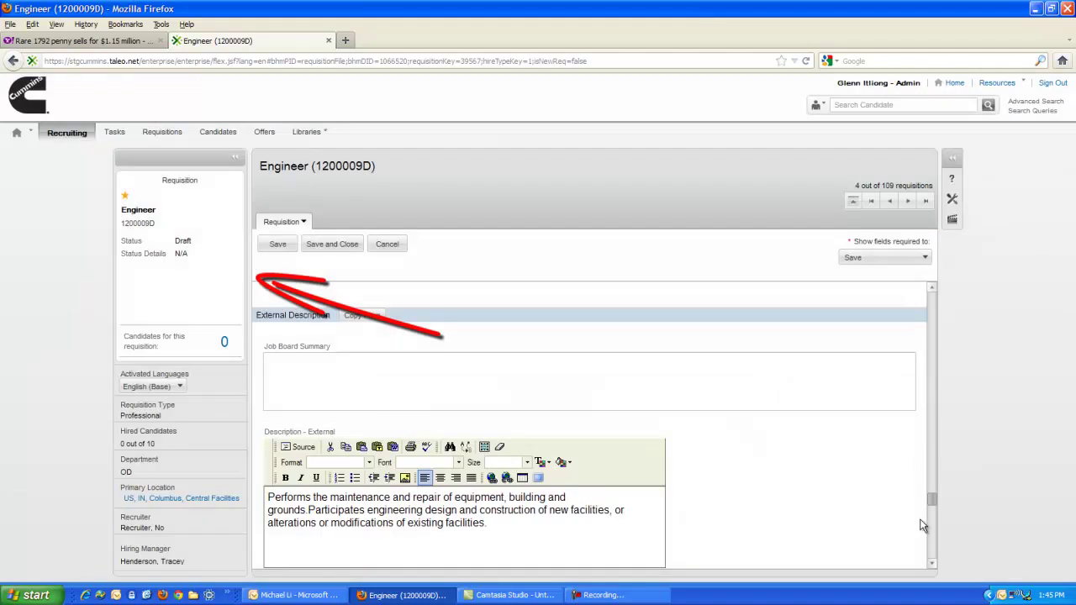
- Check the copied text in the external Description and Qualifications fields
left_click(932, 563)
left_click(932, 562)
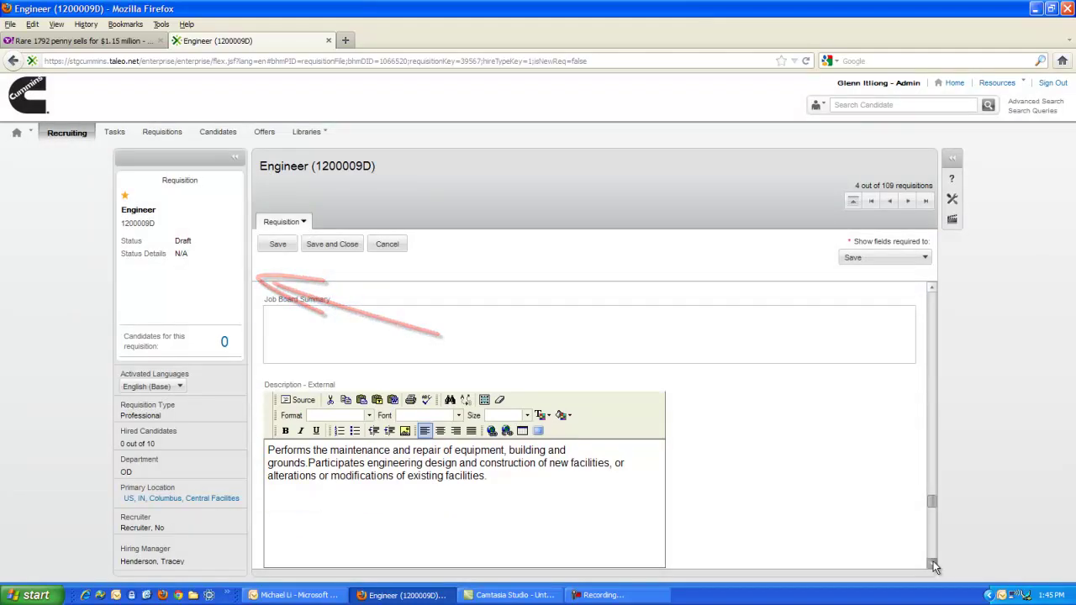
left_click(932, 562)
left_click(932, 563)
left_click(931, 563)
left_click(931, 562)
left_click(931, 562)
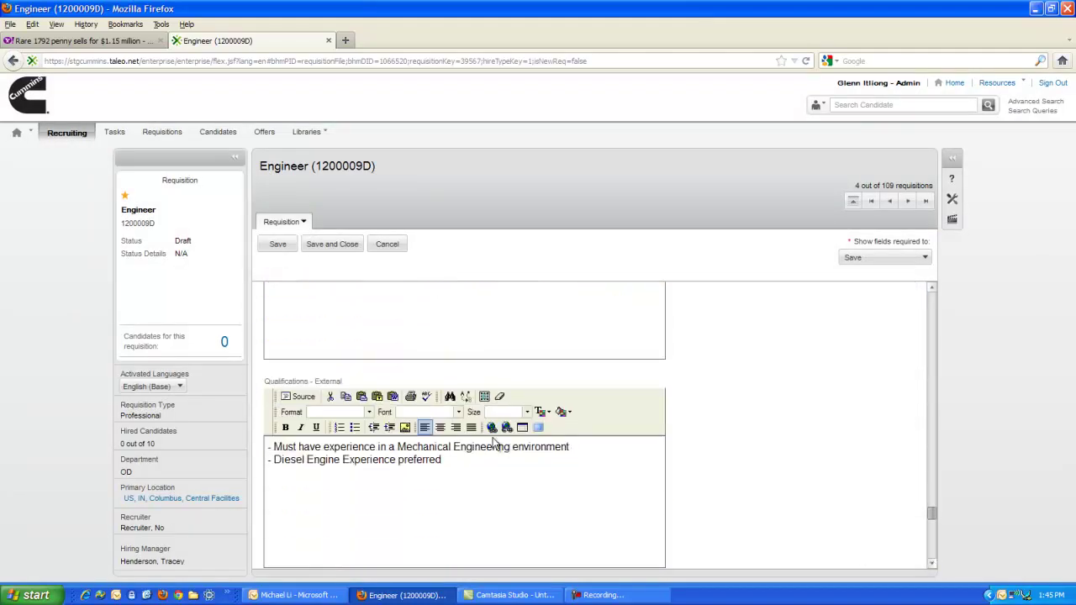
- Examine the Disqualification Questions in the Prescreening section, including their answers and results
left_click(932, 563)
left_click(932, 564)
left_click(932, 563)
left_click(931, 563)
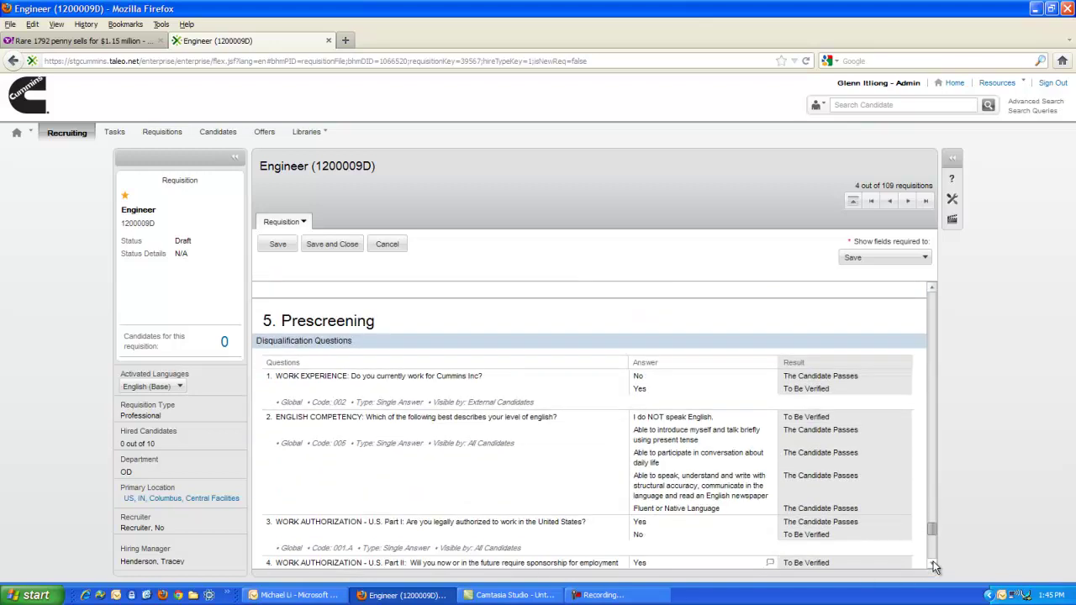
left_click(932, 563)
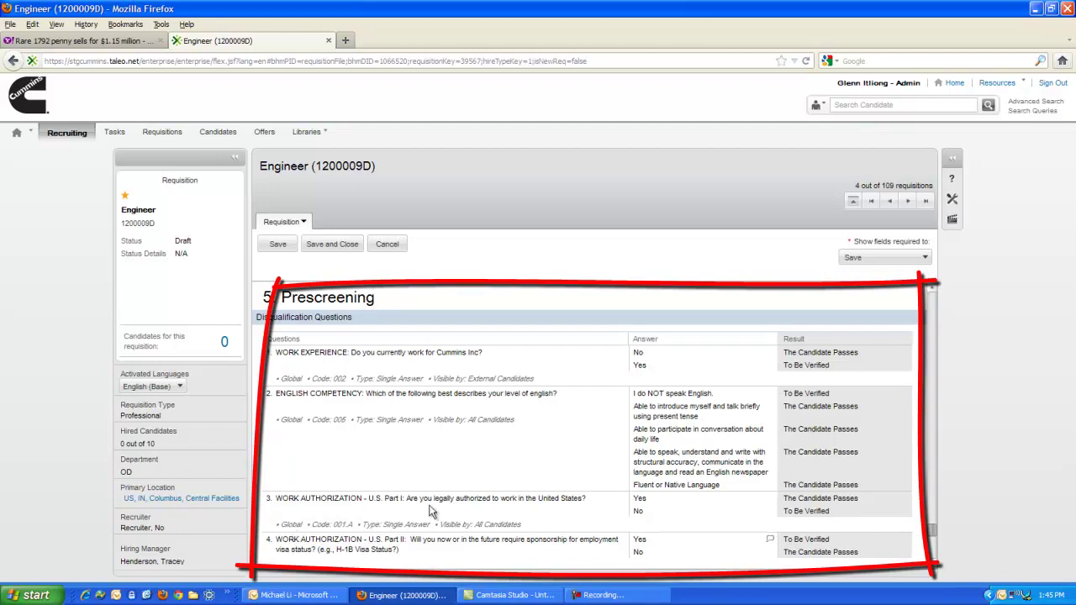
left_click(935, 566)
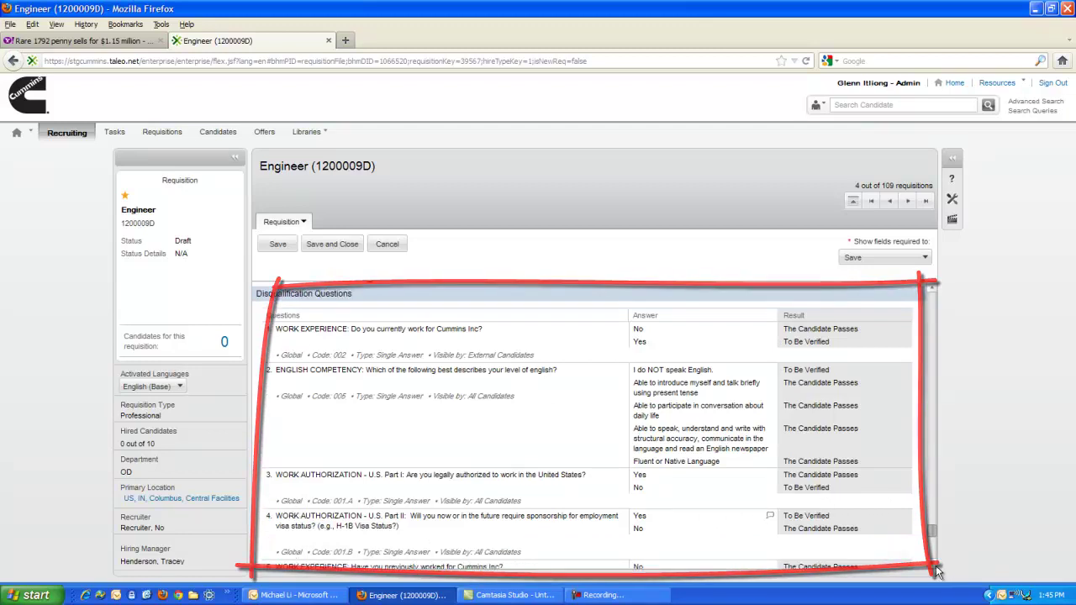
left_click(935, 567)
left_click(935, 567)
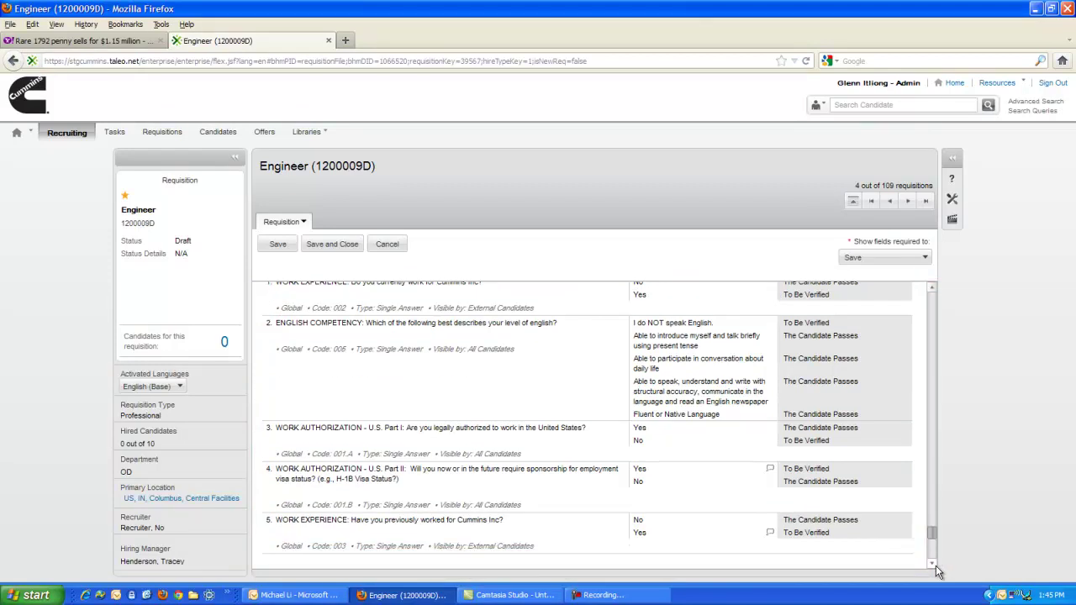
left_click(935, 566)
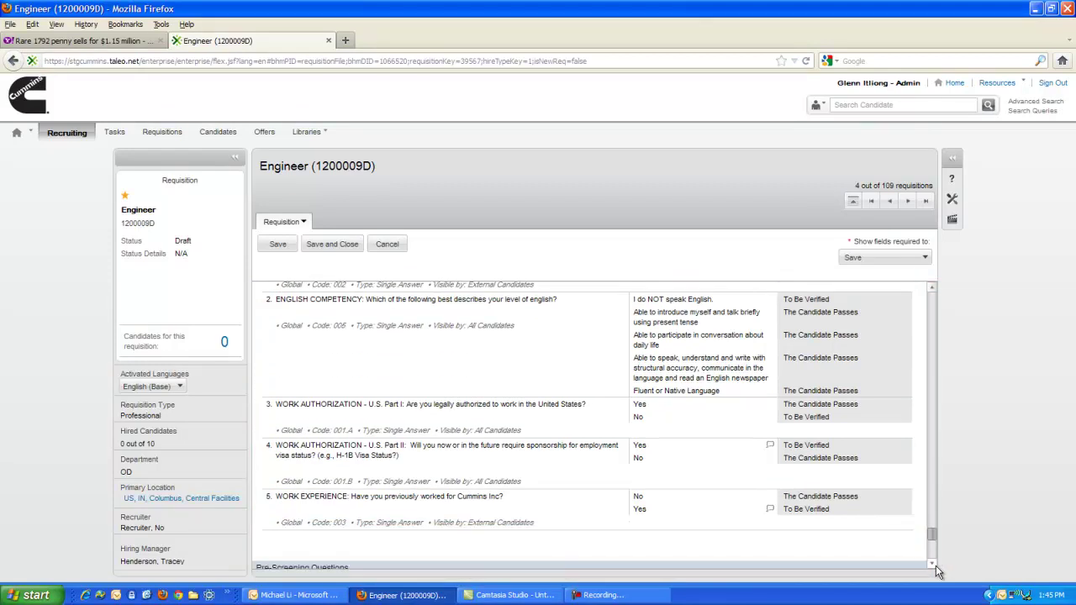
left_click(936, 566)
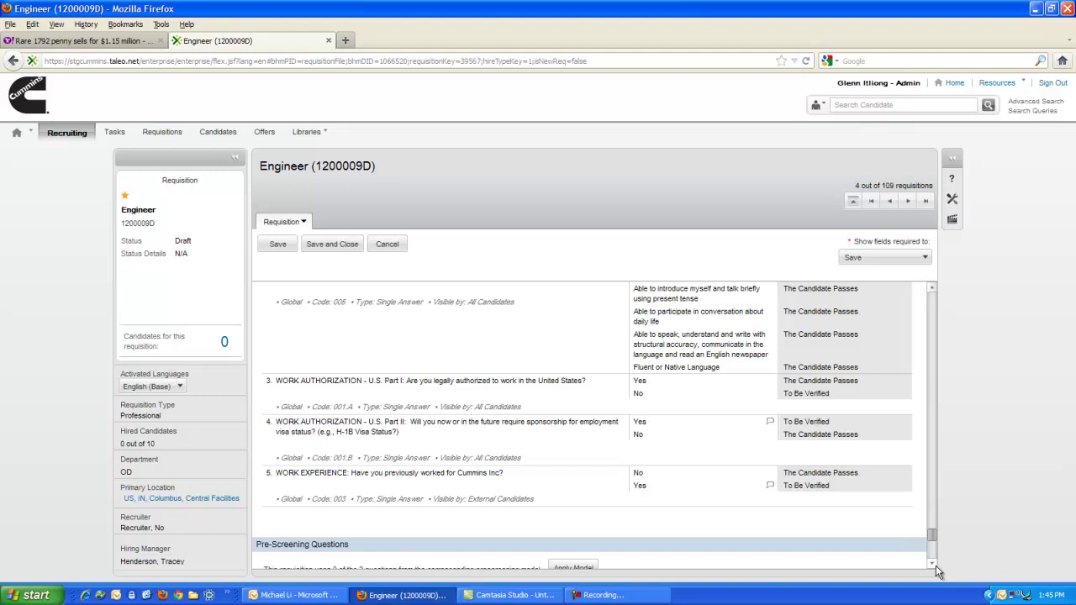
- Look over the Pre-Screening Questions part and its options for adding questions, applying the model and setting the ACE Candidate Alert
left_click(935, 565)
left_click(936, 566)
left_click(935, 566)
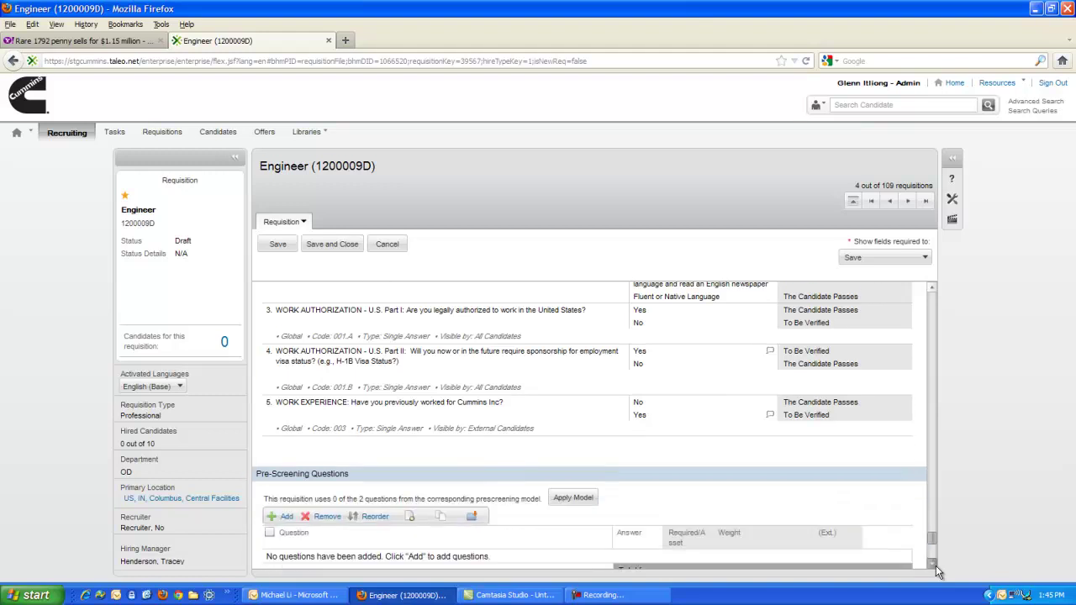
left_click(936, 566)
left_click(936, 566)
left_click(936, 565)
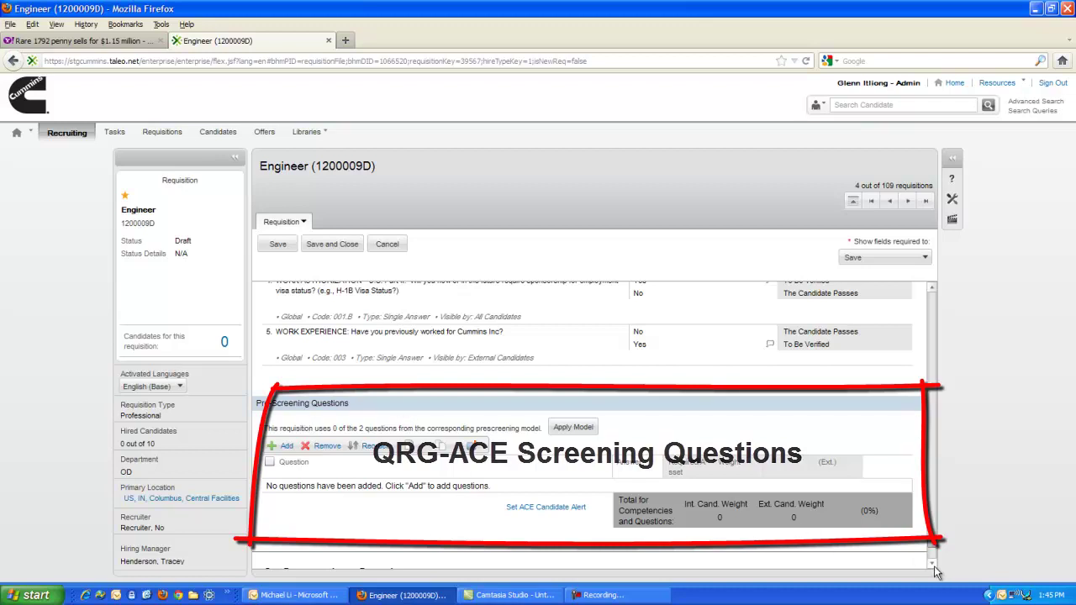
- Review the Assessment and Background Check options in the Screening Services section
scroll(938, 572, "down", 3)
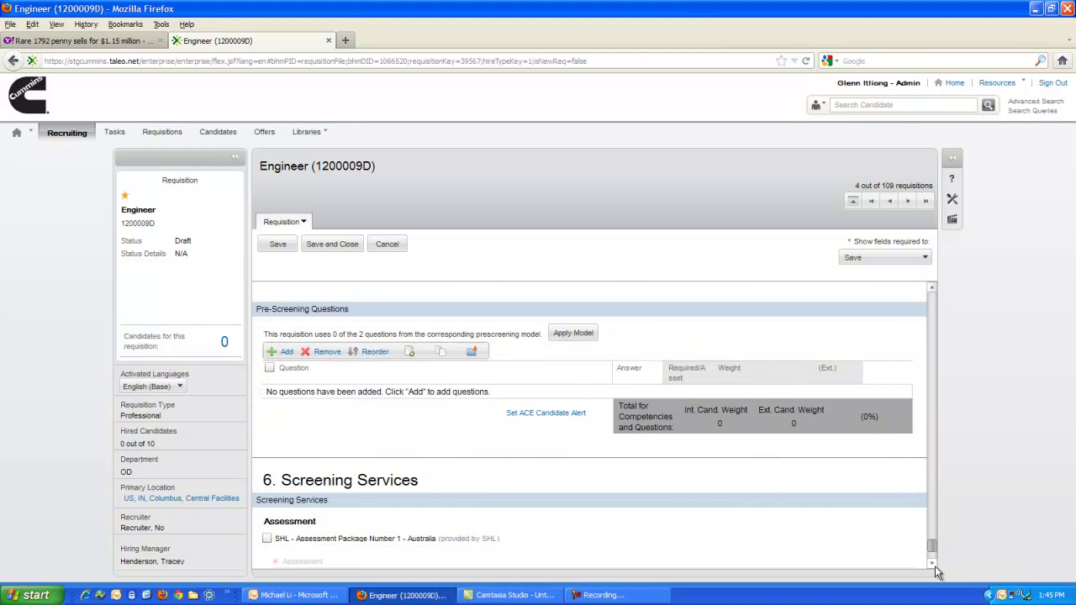
scroll(936, 569, "down", 3)
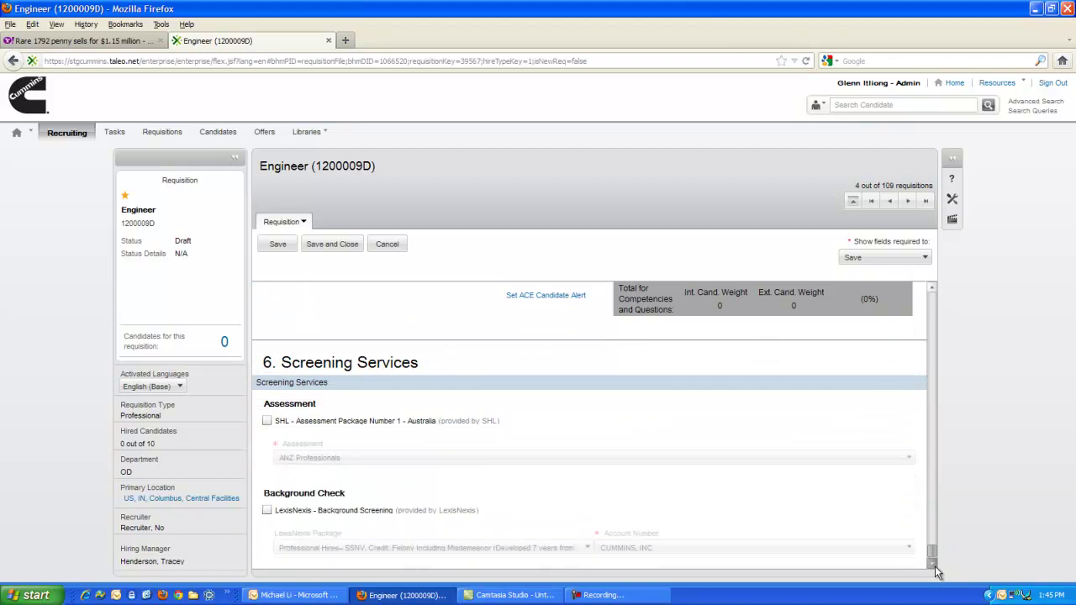
scroll(936, 569, "down", 1)
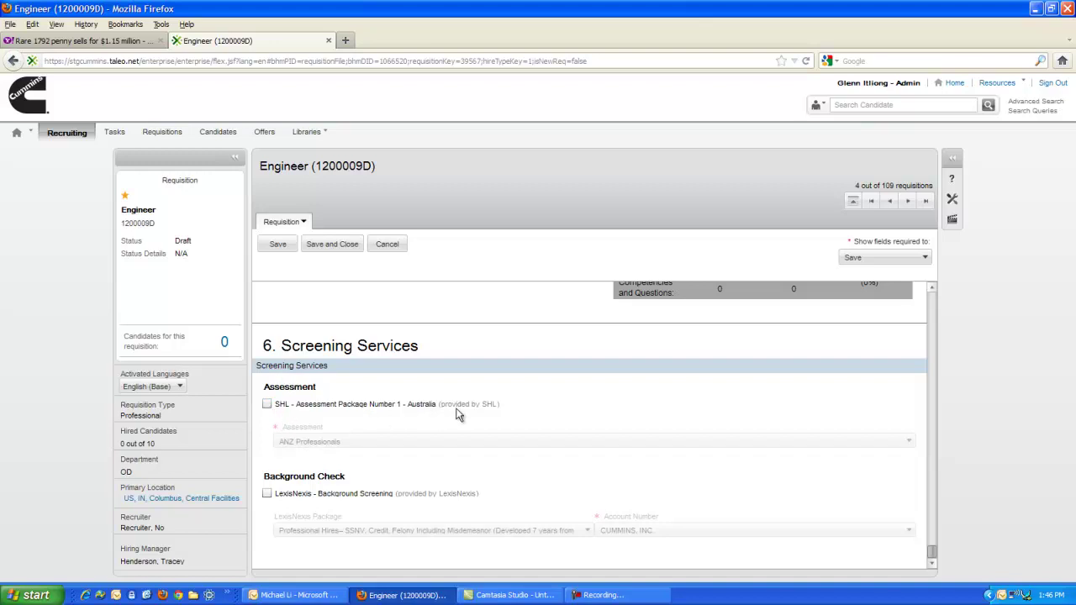
- Enable the LexisNexis background screening under Background Check, and save and close the requisition
left_click_drag(488, 405, 481, 405)
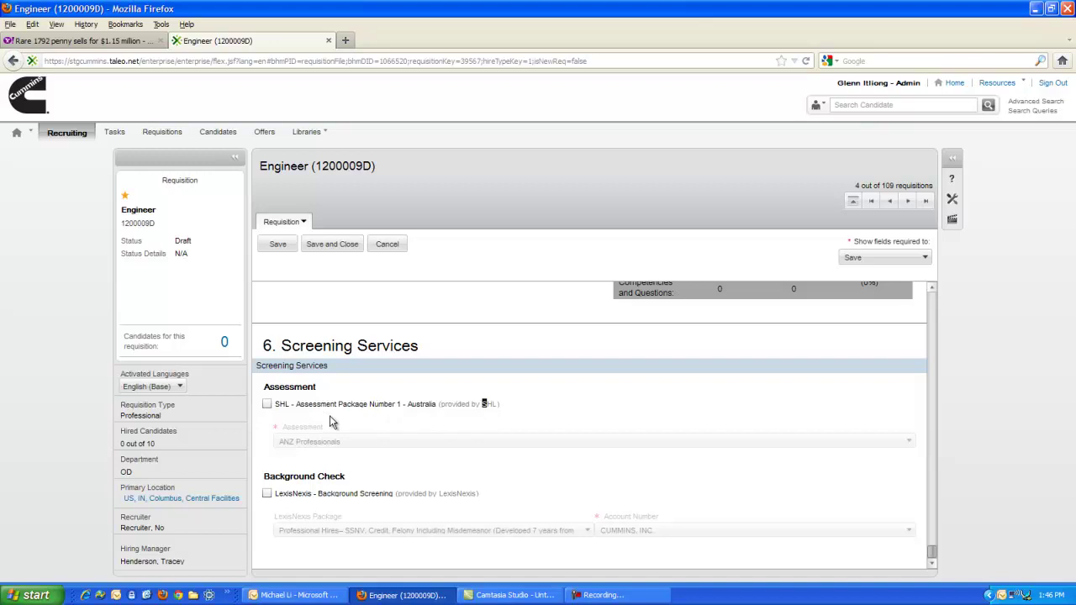
left_click(266, 494)
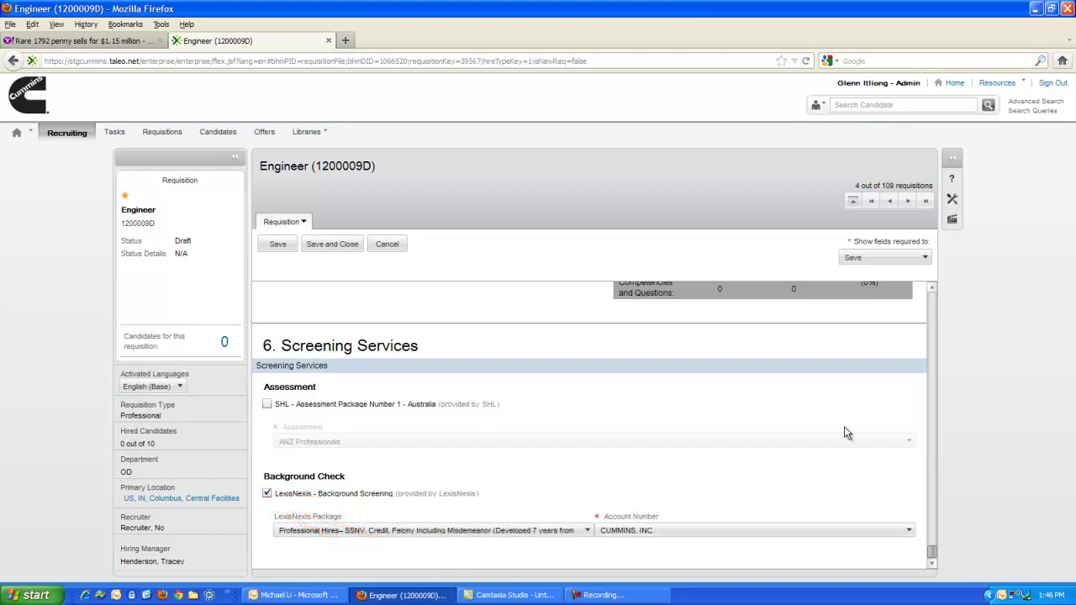
left_click(278, 249)
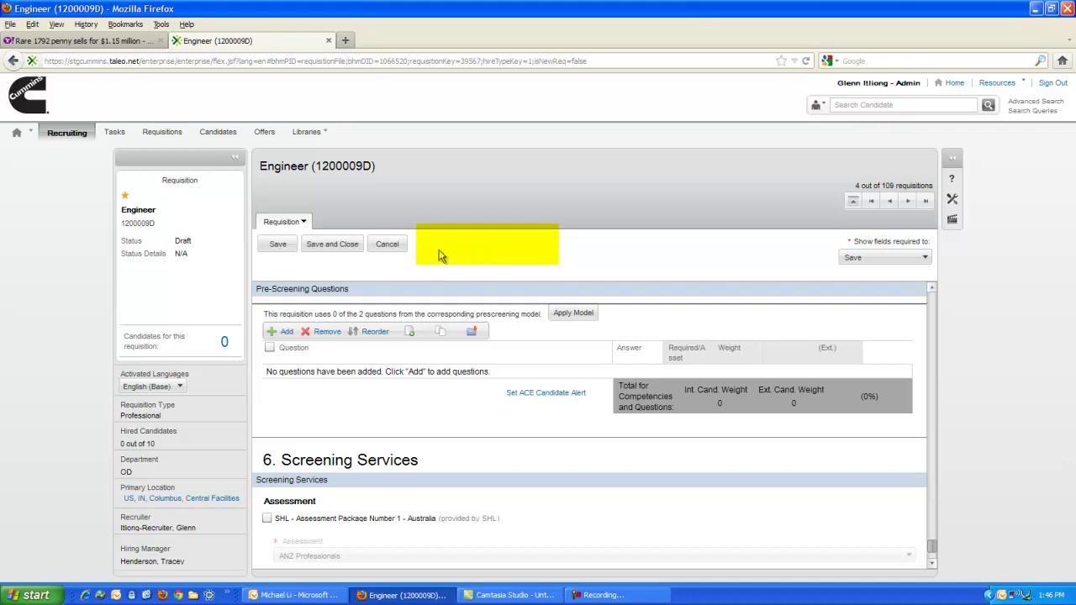
left_click(345, 253)
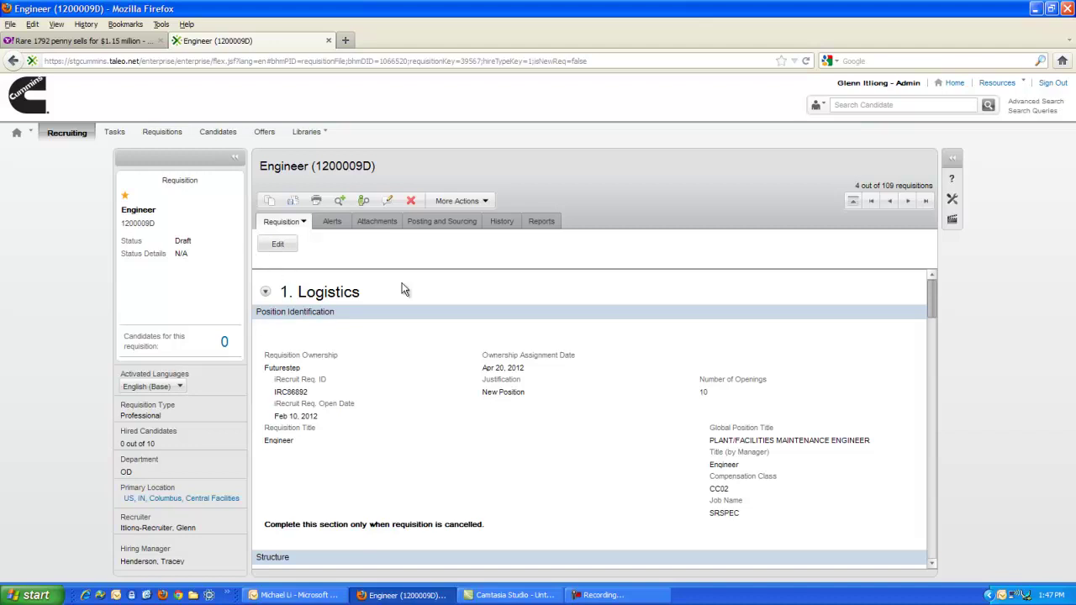
- Save the requisition as open with the comment "Completed Intake meeting with hiring manager."
left_click(485, 202)
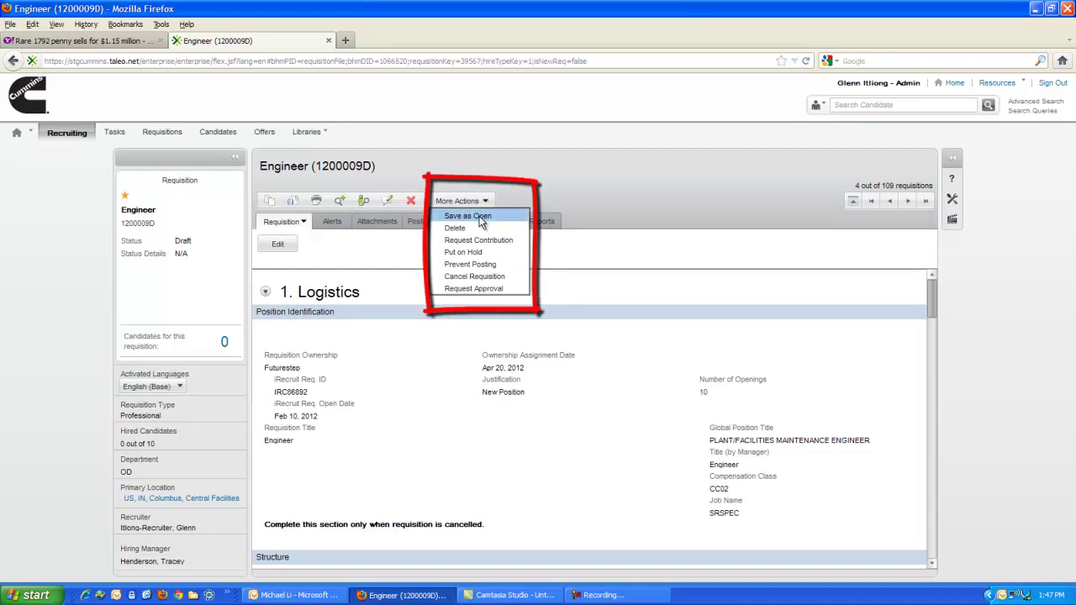
left_click(481, 220)
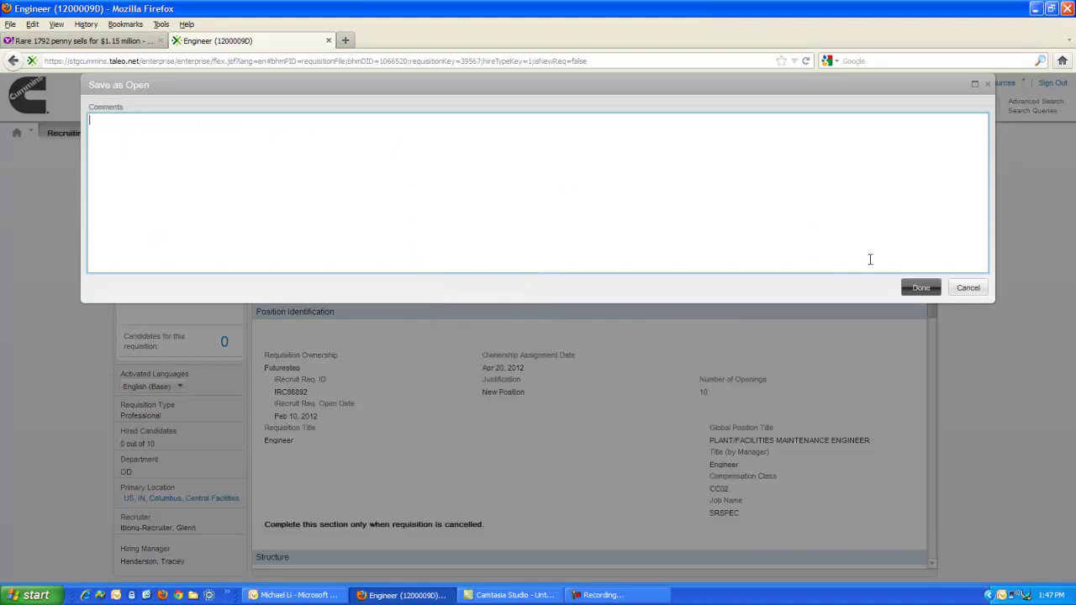
left_click(921, 288)
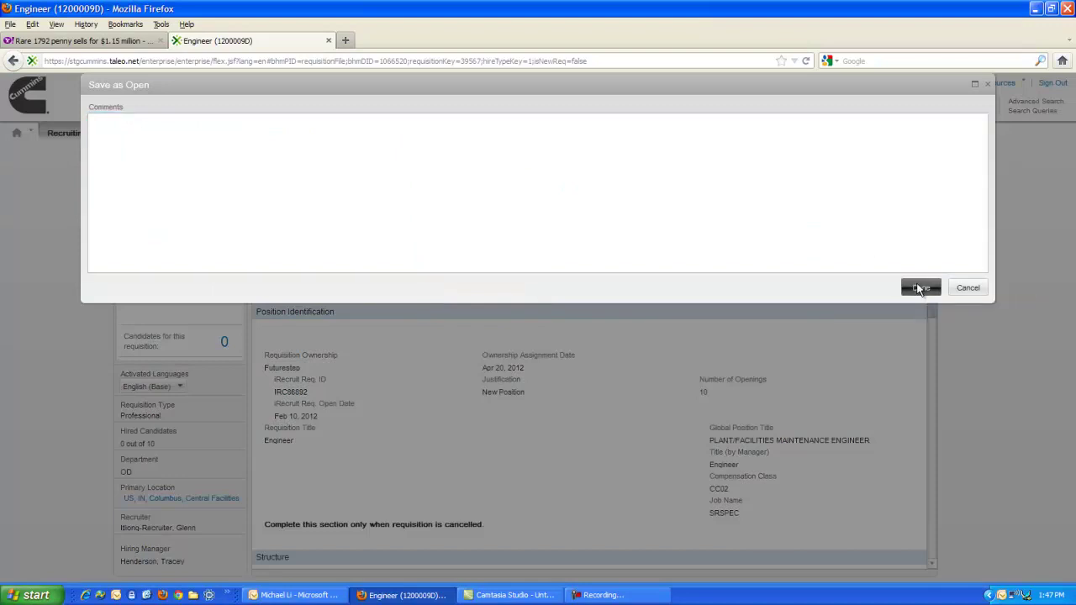
left_click(533, 178)
type("Completed Int")
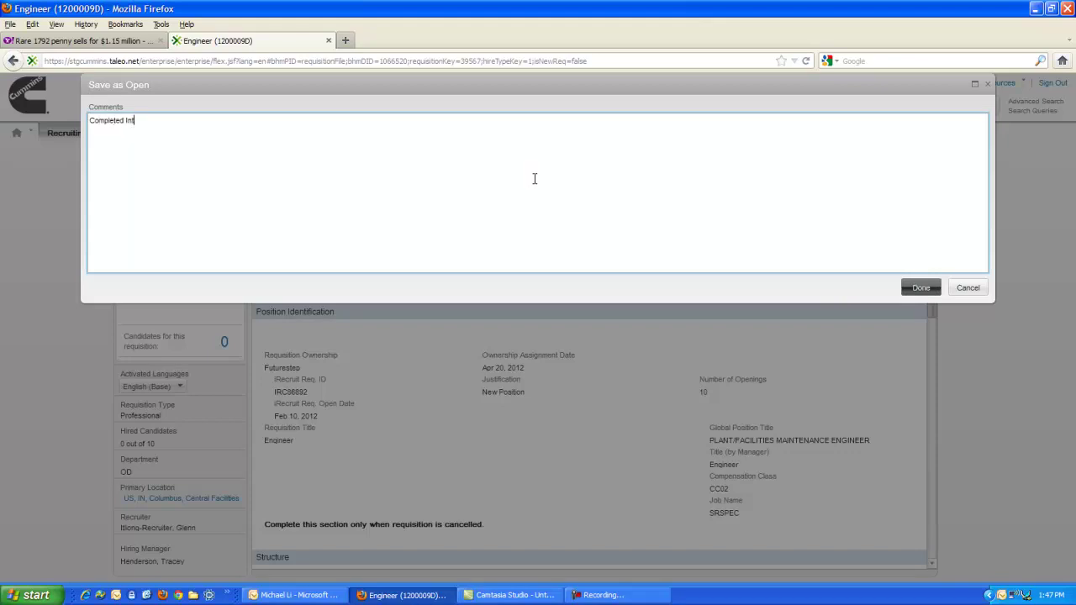
type("ake meeting with hiring manager.")
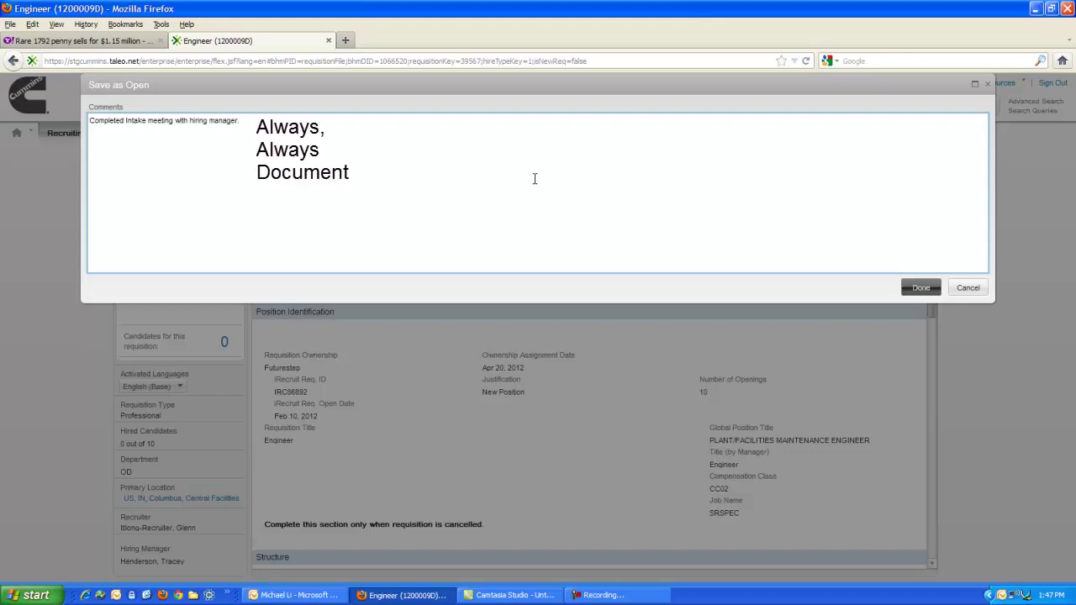
left_click(925, 286)
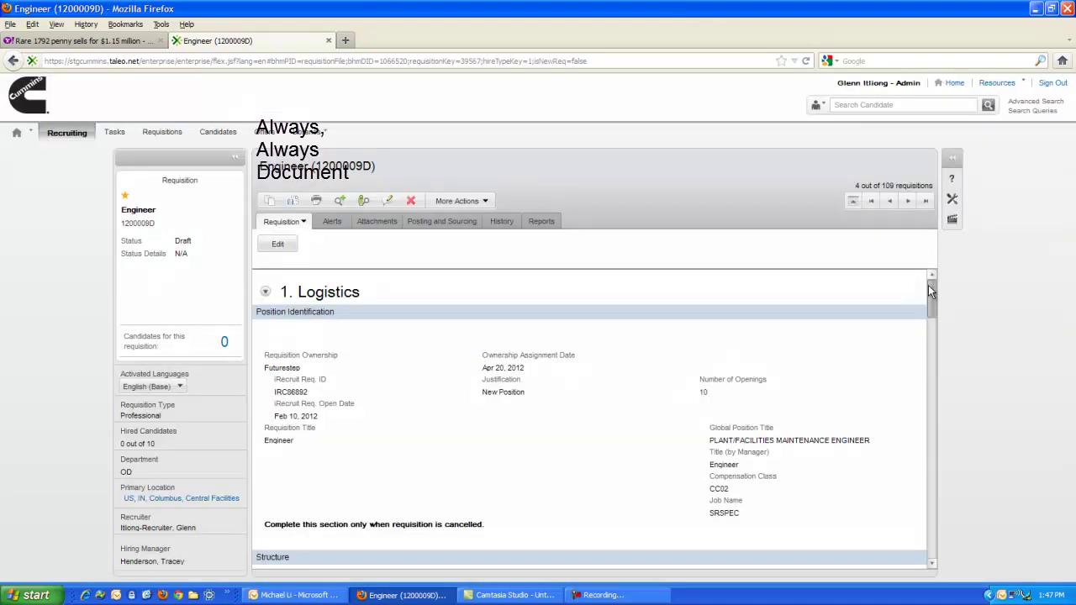